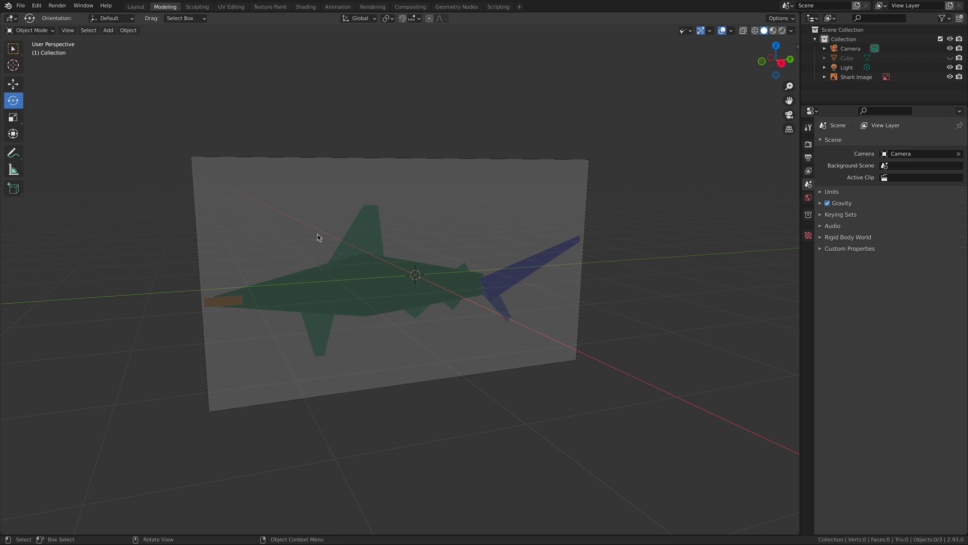
# - Add a cube mesh at the centre of the shark reference image
pyautogui.keyDown('shift'); pyautogui.moveTo(457, 233); pyautogui.dragTo(508, 230, button='middle'); pyautogui.keyUp('shift')
pyautogui.scroll(2, 508, 232)
pyautogui.moveTo(509, 232); pyautogui.dragTo(395, 218, button='middle')
pyautogui.moveTo(580, 258); pyautogui.dragTo(533, 250, button='middle')
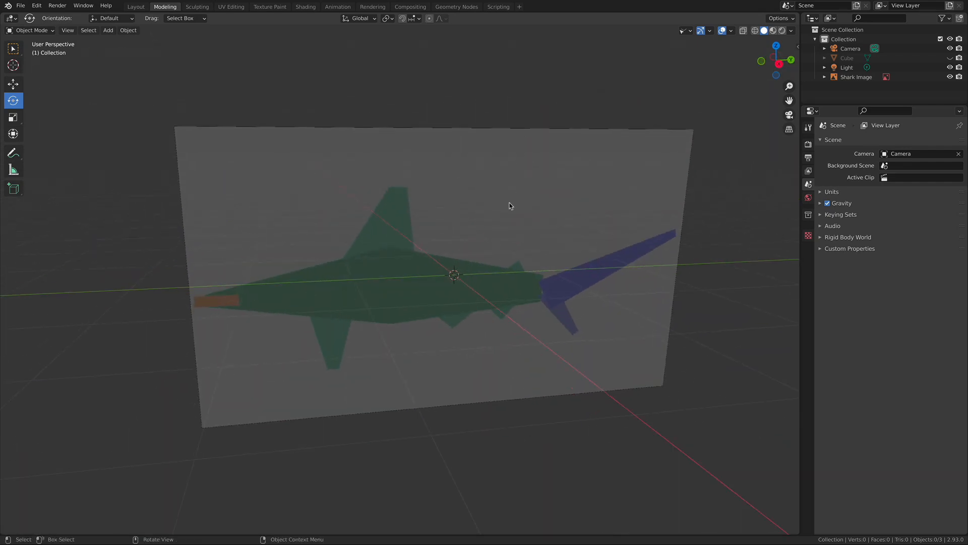
pyautogui.keyDown('shift'); pyautogui.moveTo(489, 244); pyautogui.dragTo(447, 235, button='middle'); pyautogui.keyUp('shift')
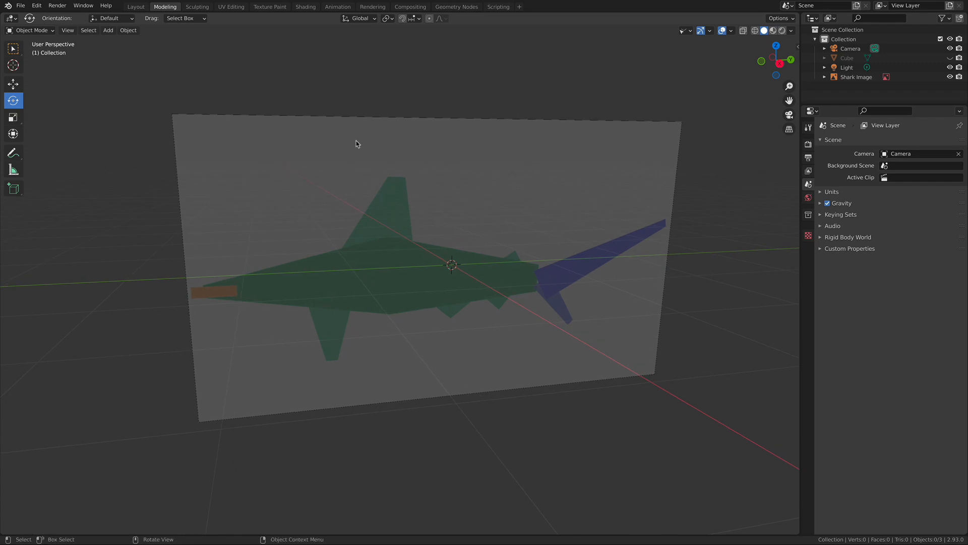
pyautogui.click(108, 35)
pyautogui.click(109, 31)
pyautogui.moveTo(115, 41)
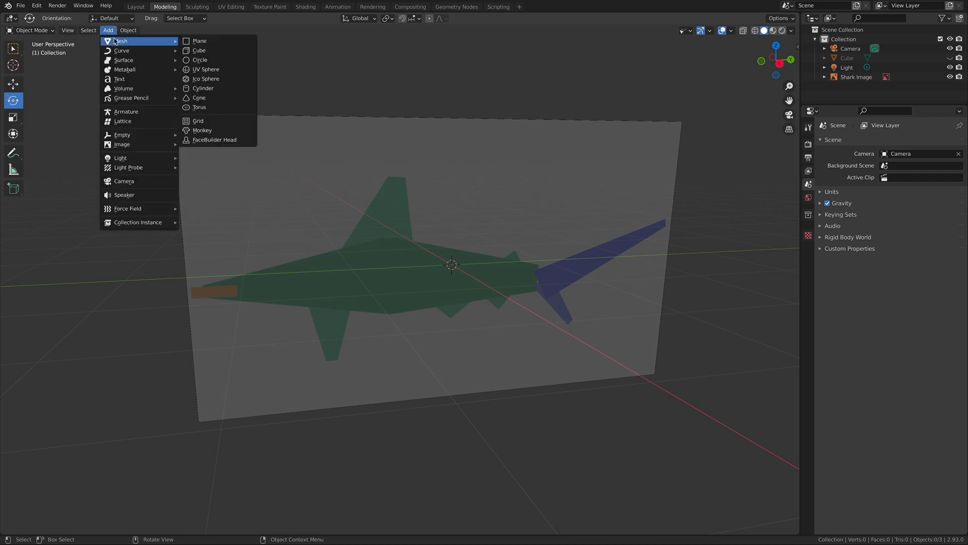
pyautogui.click(205, 52)
# - Move the cube along the Y axis past the shark's nose, clear of the reference image, and raise it above the ground
pyautogui.moveTo(252, 103); pyautogui.dragTo(356, 217, button='middle')
pyautogui.click(15, 89)
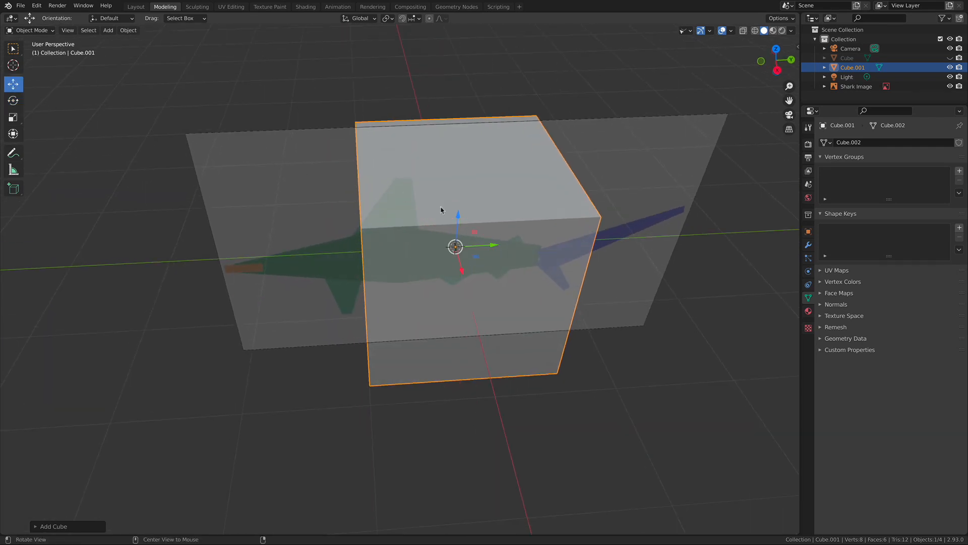
pyautogui.moveTo(498, 247); pyautogui.dragTo(290, 242)
pyautogui.moveTo(303, 237); pyautogui.dragTo(255, 178, button='middle')
pyautogui.moveTo(240, 182); pyautogui.dragTo(235, 96)
pyautogui.moveTo(275, 142)
pyautogui.mouseDown()
pyautogui.moveTo(237, 145)
pyautogui.moveTo(272, 149)
pyautogui.mouseUp()
pyautogui.moveTo(266, 142); pyautogui.dragTo(313, 199, button='middle')
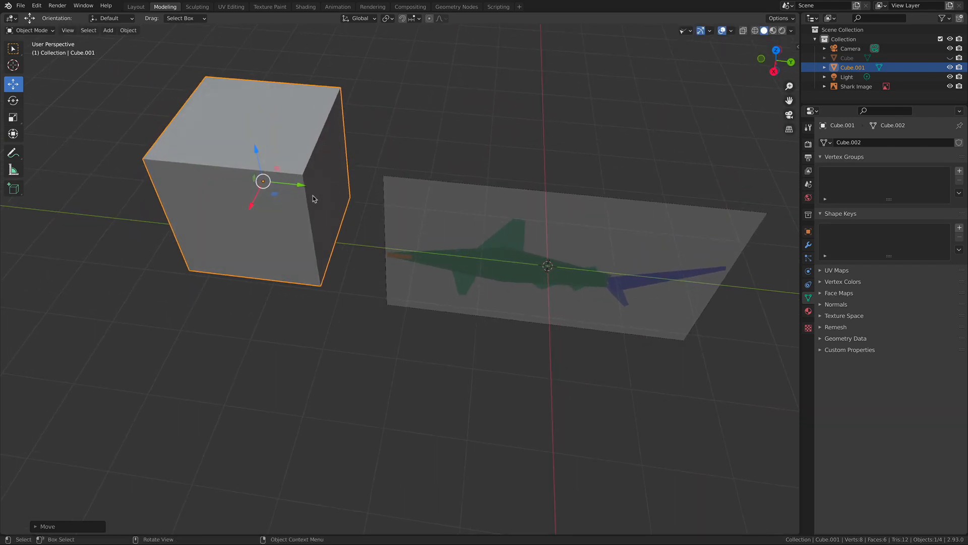
# - Scale the cube down uniformly to a little under half its size and deselect it
pyautogui.press('s')
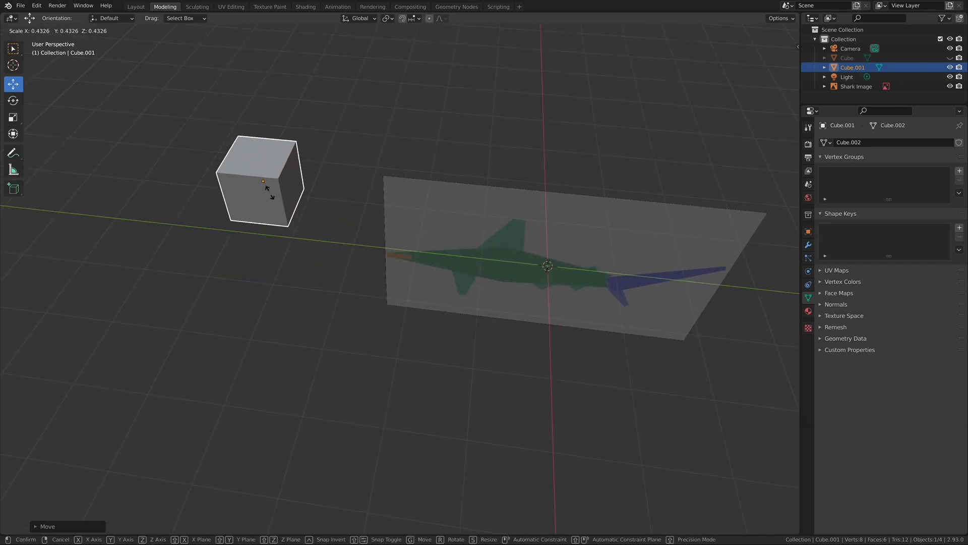
pyautogui.click(267, 188)
pyautogui.click(322, 197)
pyautogui.moveTo(321, 197); pyautogui.dragTo(316, 172, button='middle')
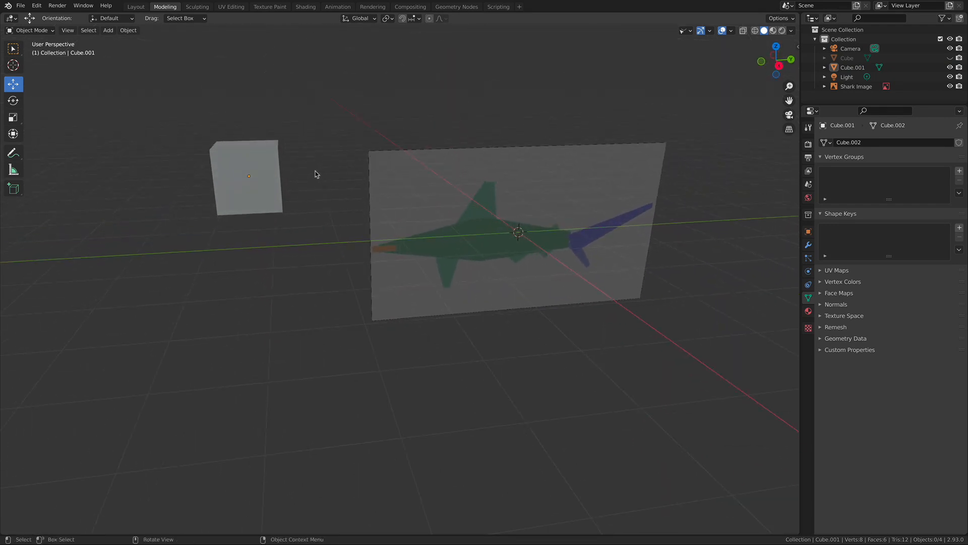
# - Switch to the right orthographic view with the cube and the whole shark image in frame
pyautogui.press('KP_3')
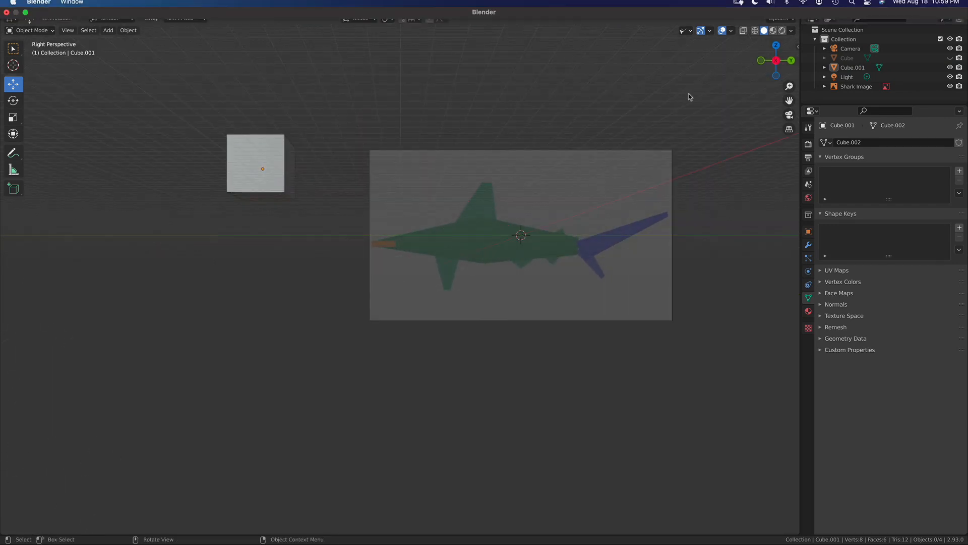
pyautogui.click(790, 129)
pyautogui.keyDown('shift'); pyautogui.moveTo(268, 186); pyautogui.dragTo(281, 233, button='middle'); pyautogui.keyUp('shift')
pyautogui.click(206, 238)
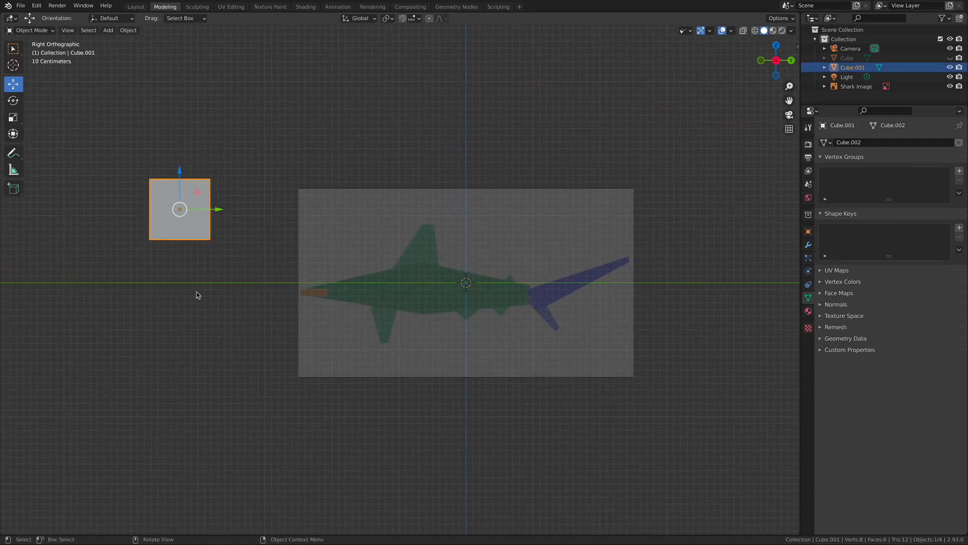
pyautogui.click(222, 284)
pyautogui.moveTo(306, 211)
pyautogui.keyDown('shift'); pyautogui.mouseDown(button='middle')
pyautogui.moveTo(296, 201)
pyautogui.moveTo(302, 190)
pyautogui.moveTo(304, 218)
pyautogui.mouseUp(button='middle'); pyautogui.keyUp('shift')
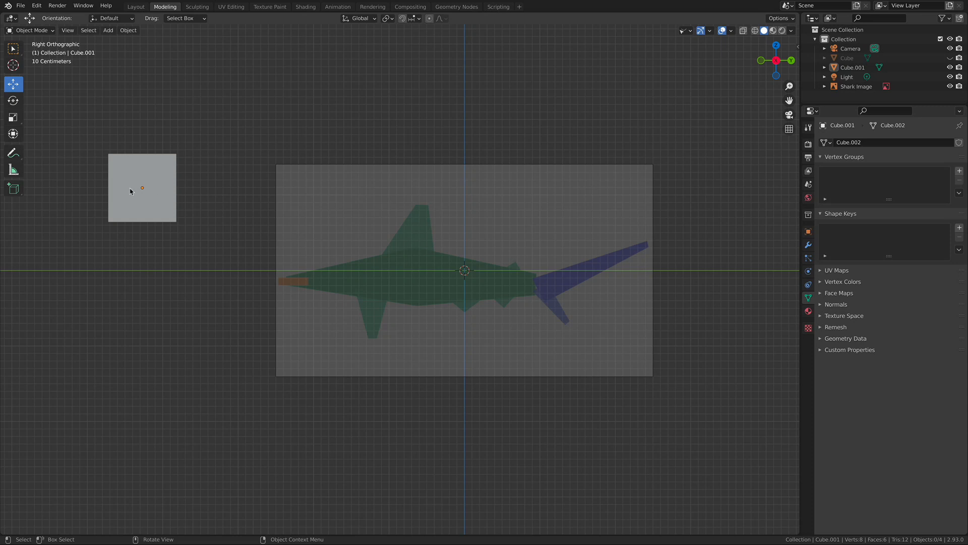
pyautogui.keyDown('shift'); pyautogui.moveTo(210, 218); pyautogui.dragTo(217, 206, button='middle'); pyautogui.keyUp('shift')
# - Add a cylinder mesh and move it off the shark image to below the cube
pyautogui.click(108, 30)
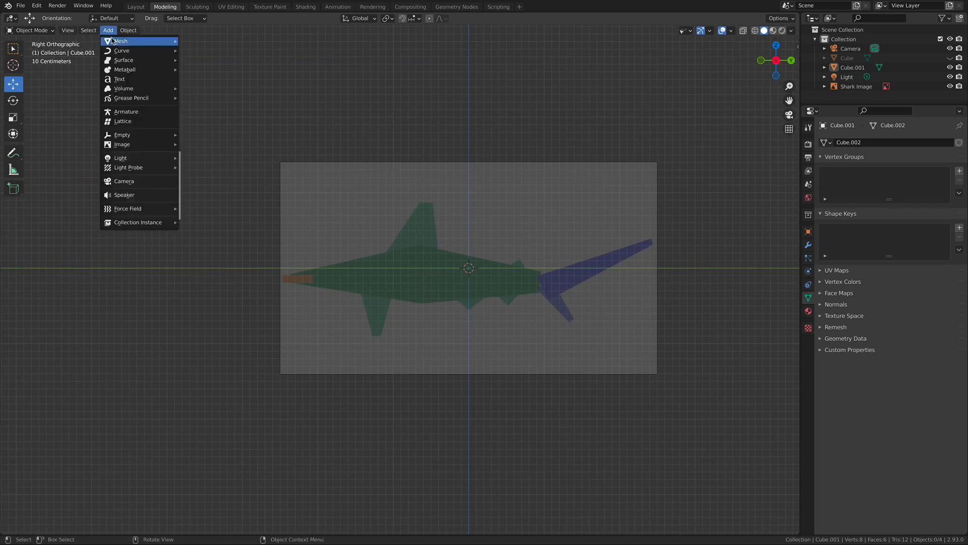
pyautogui.moveTo(114, 41)
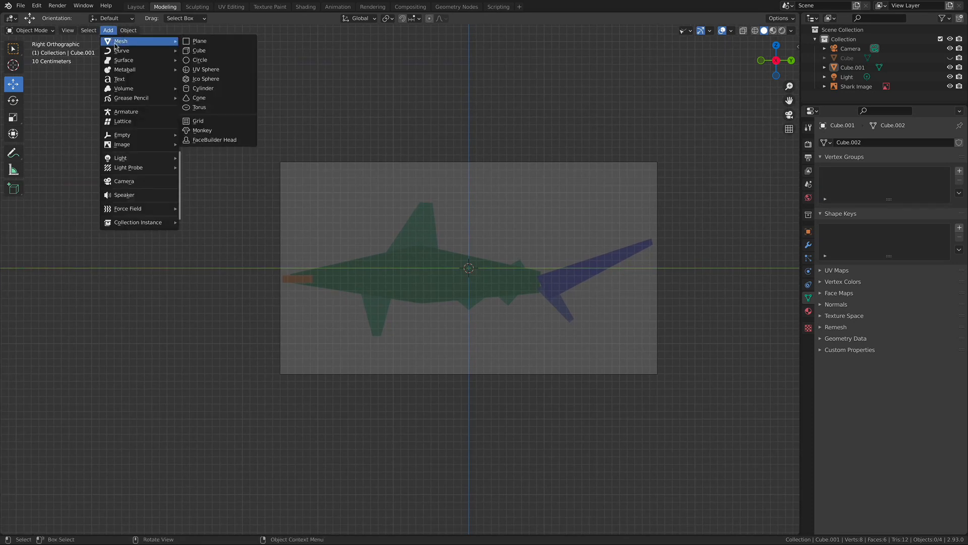
pyautogui.click(215, 88)
pyautogui.moveTo(512, 274); pyautogui.dragTo(247, 205)
pyautogui.moveTo(225, 251); pyautogui.dragTo(173, 286)
# - Scale the cylinder down to slightly narrower than the cube and move it up closer beneath the cube
pyautogui.press('s')
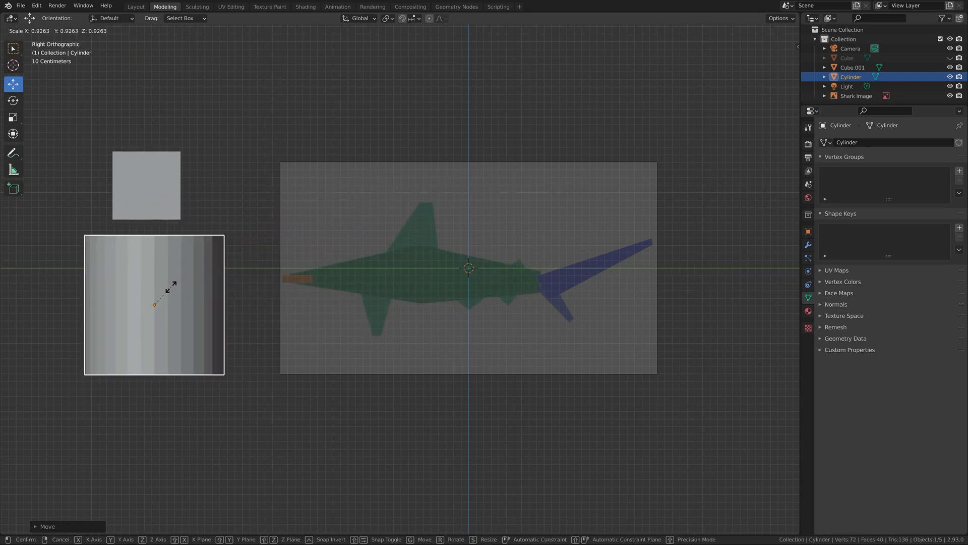
pyautogui.click(164, 301)
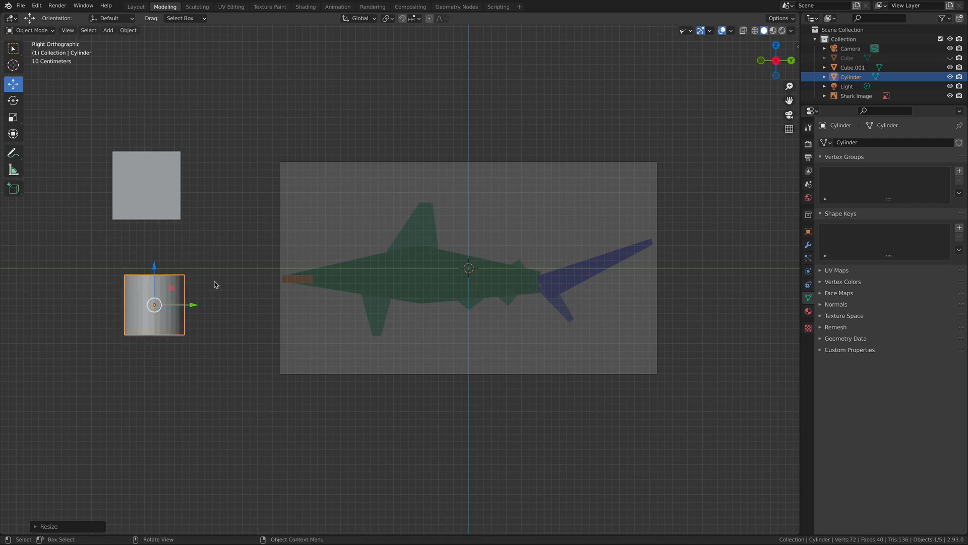
pyautogui.click(204, 290)
pyautogui.click(172, 302)
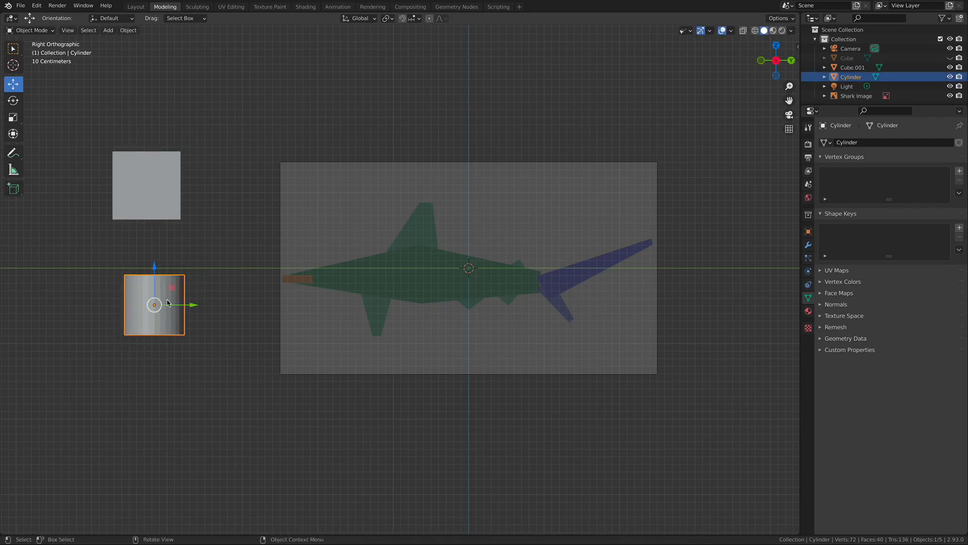
pyautogui.moveTo(154, 281); pyautogui.dragTo(189, 271)
pyautogui.click(207, 259)
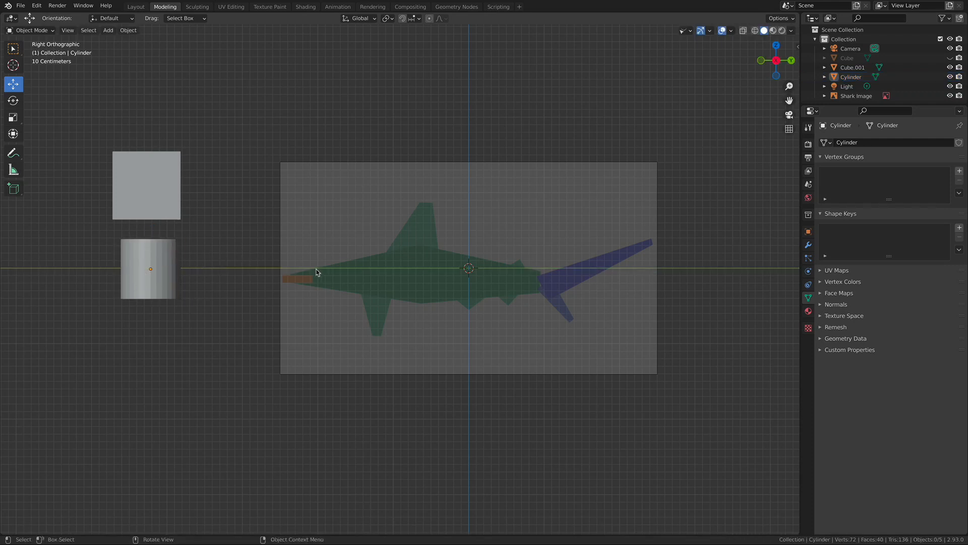
# - Add a UV sphere and move it off the shark image to below the cylinder
pyautogui.hotkey('shift', 'a')
pyautogui.click(108, 30)
pyautogui.press('Escape')
pyautogui.hotkey('shift', 'a')
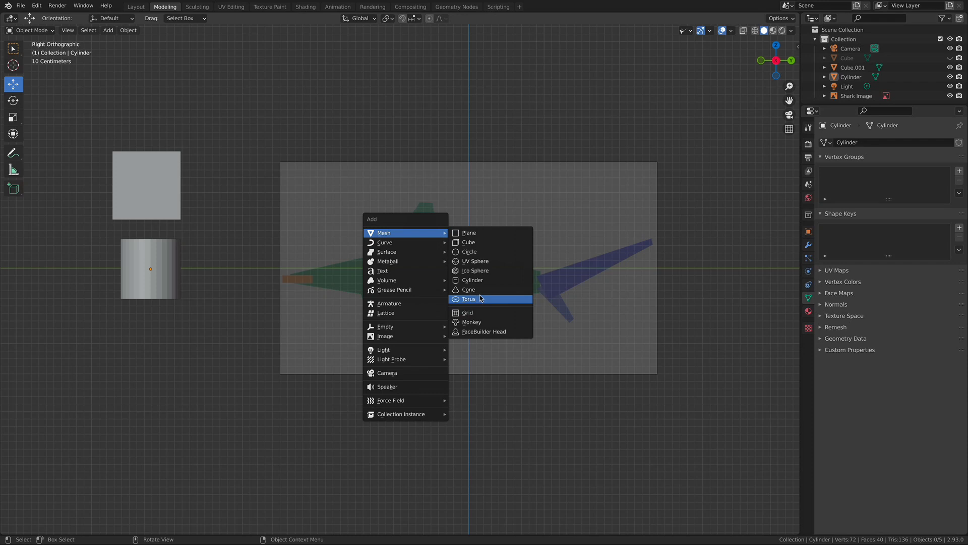
pyautogui.click(481, 261)
pyautogui.press('g')
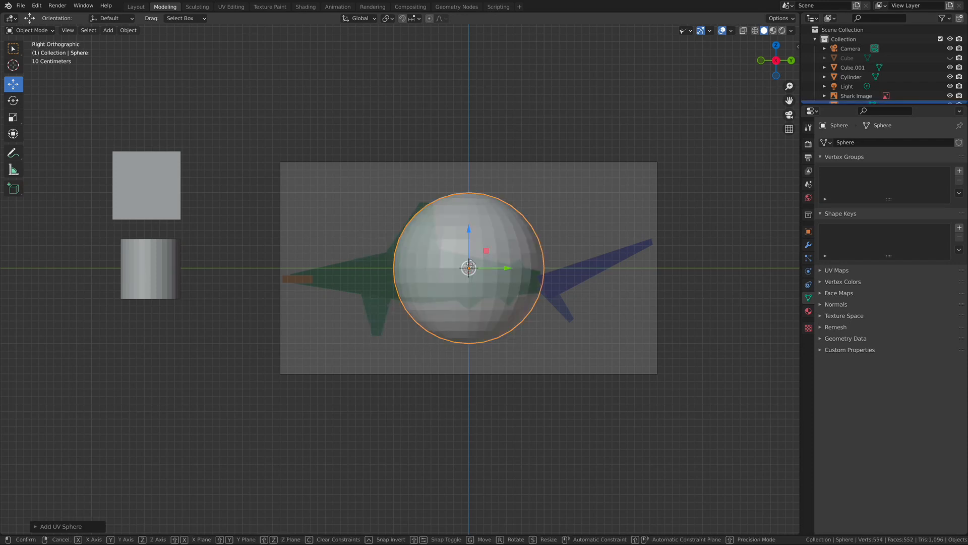
pyautogui.click(166, 386)
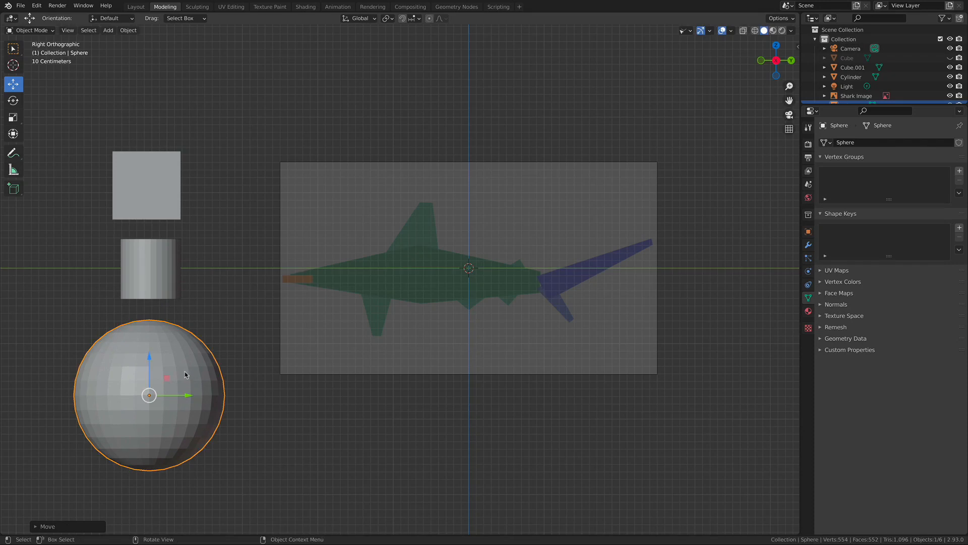
# - Scale the sphere down to about the cylinder's width and move it up closer beneath the cylinder
pyautogui.press('s')
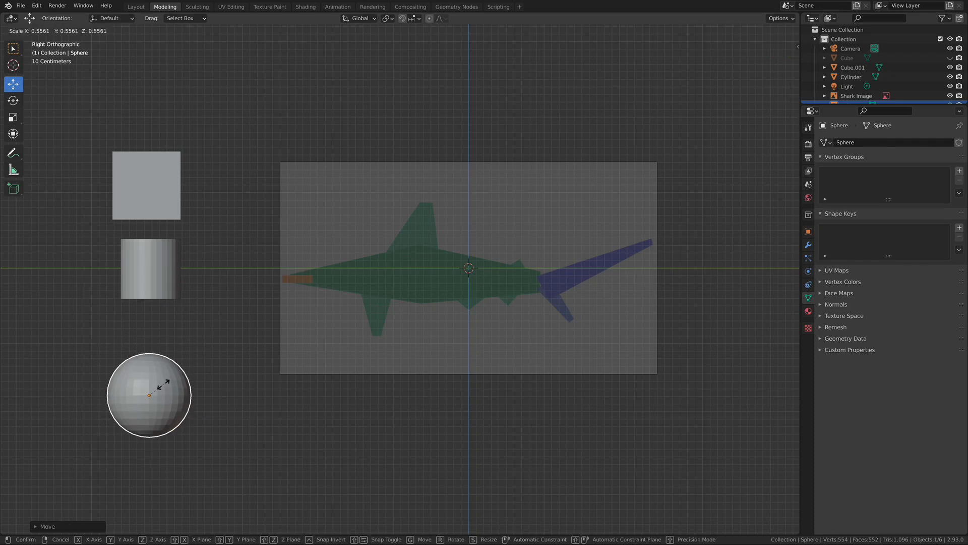
pyautogui.click(161, 386)
pyautogui.press('g')
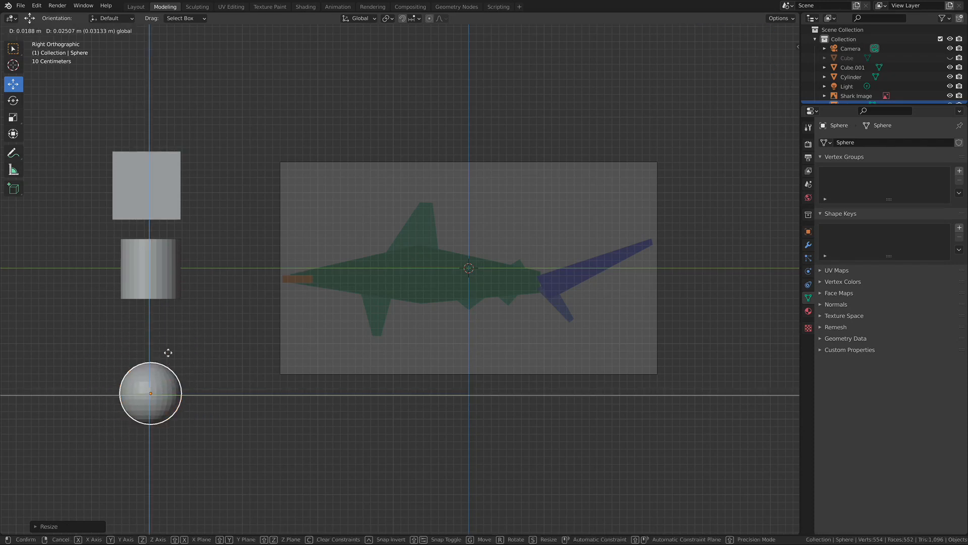
pyautogui.click(167, 343)
pyautogui.click(186, 315)
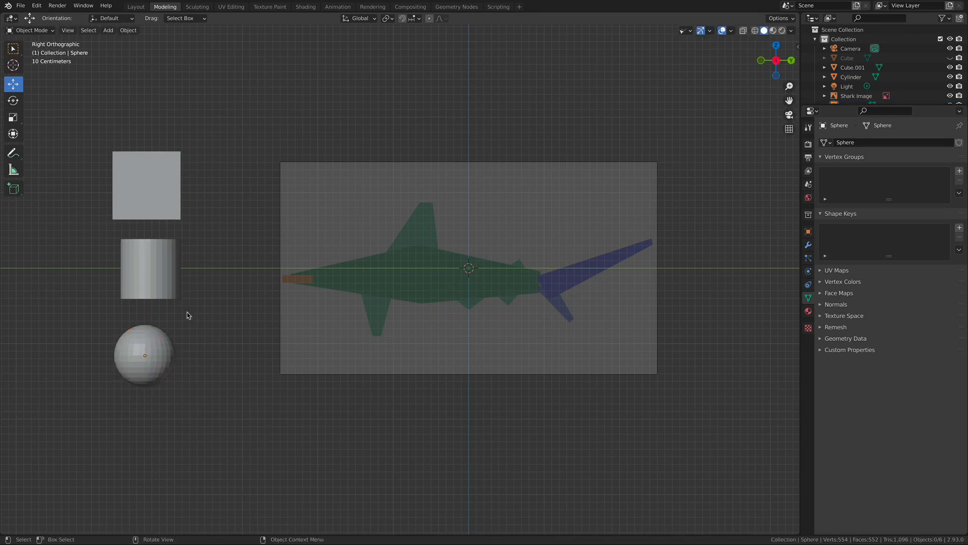
pyautogui.click(173, 217)
pyautogui.click(179, 269)
pyautogui.click(164, 347)
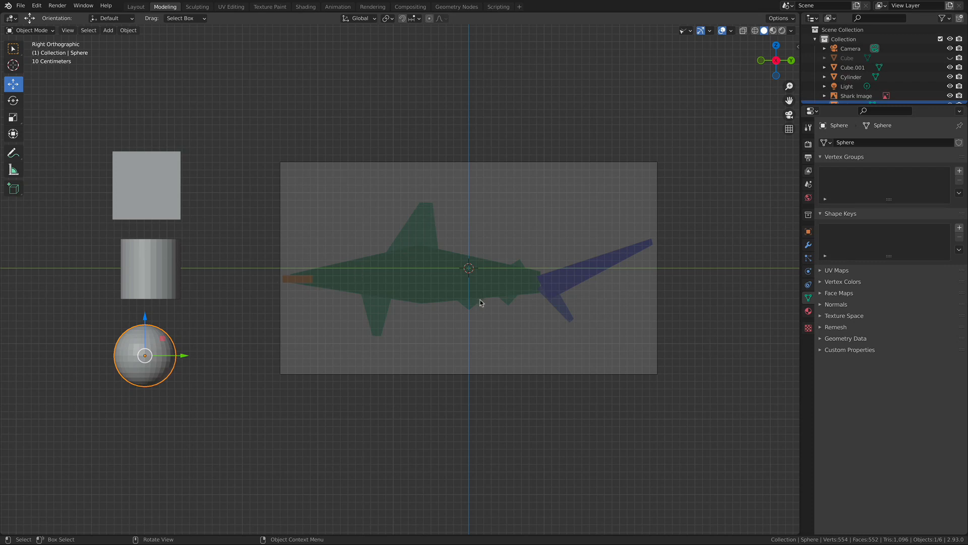
pyautogui.click(221, 286)
# - Move the cube onto the shark image so it is centred over the orange snout
pyautogui.keyDown('shift'); pyautogui.moveTo(331, 271); pyautogui.dragTo(407, 261, button='middle'); pyautogui.keyUp('shift')
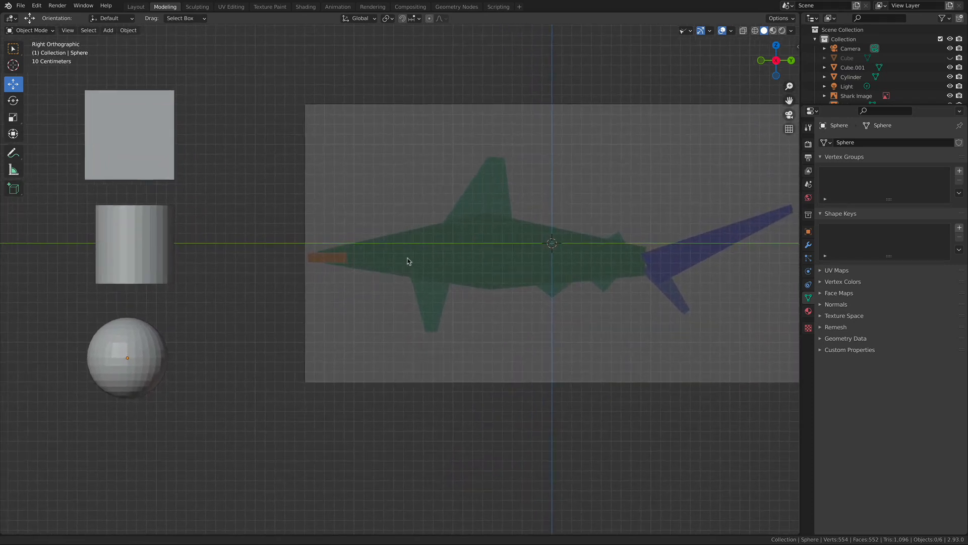
pyautogui.click(172, 171)
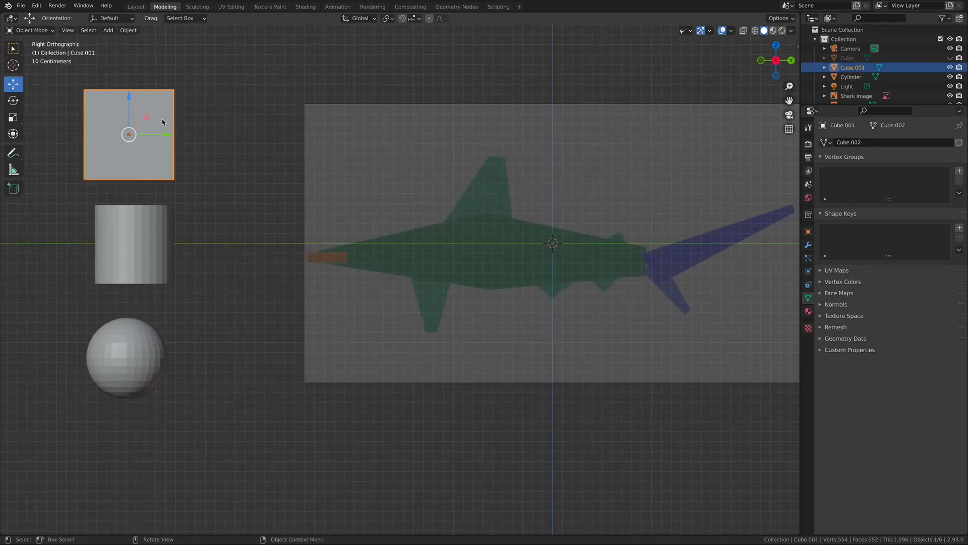
pyautogui.moveTo(166, 139); pyautogui.dragTo(335, 225)
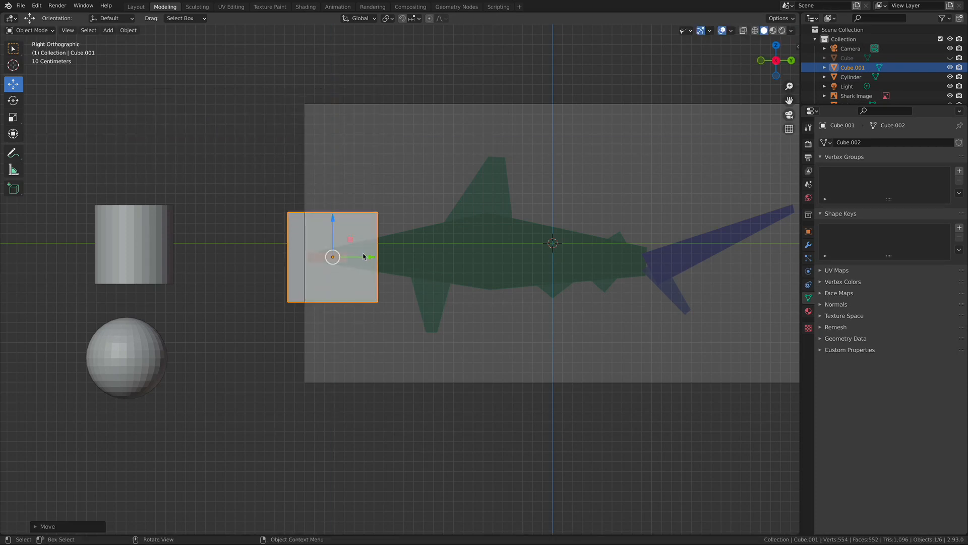
pyautogui.moveTo(372, 258); pyautogui.dragTo(367, 258)
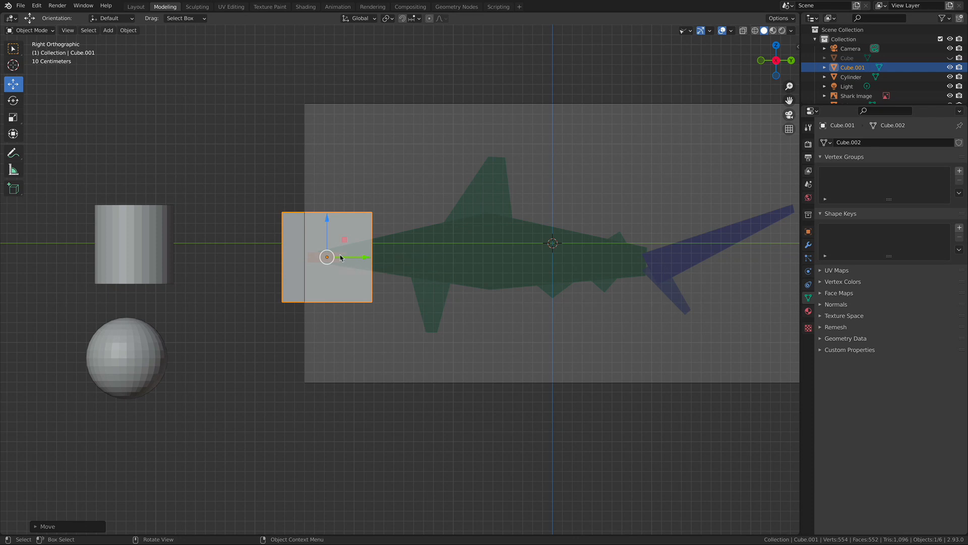
# - Scale the cube along Z and Y to match the height and length of the orange snout
pyautogui.click(13, 118)
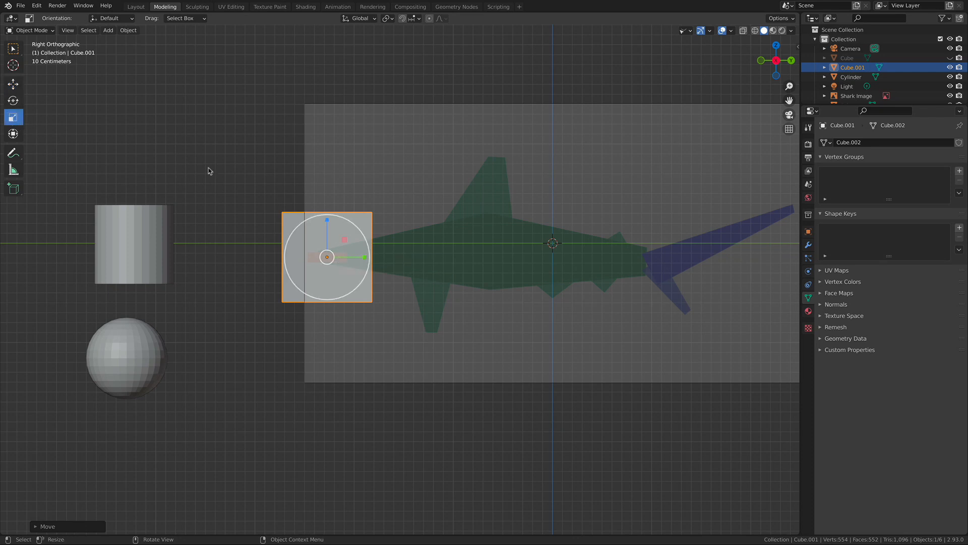
pyautogui.moveTo(327, 222); pyautogui.dragTo(329, 259)
pyautogui.scroll(7, 341, 263)
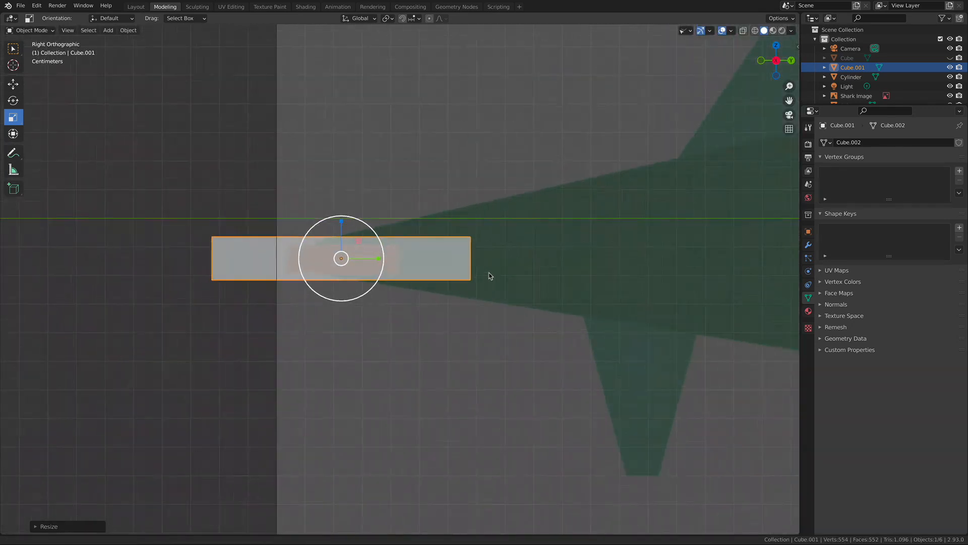
pyautogui.moveTo(379, 262); pyautogui.dragTo(361, 259)
pyautogui.moveTo(346, 223); pyautogui.dragTo(338, 240)
# - Nudge the flattened cube into alignment with the orange snout in the side view
pyautogui.press('w')
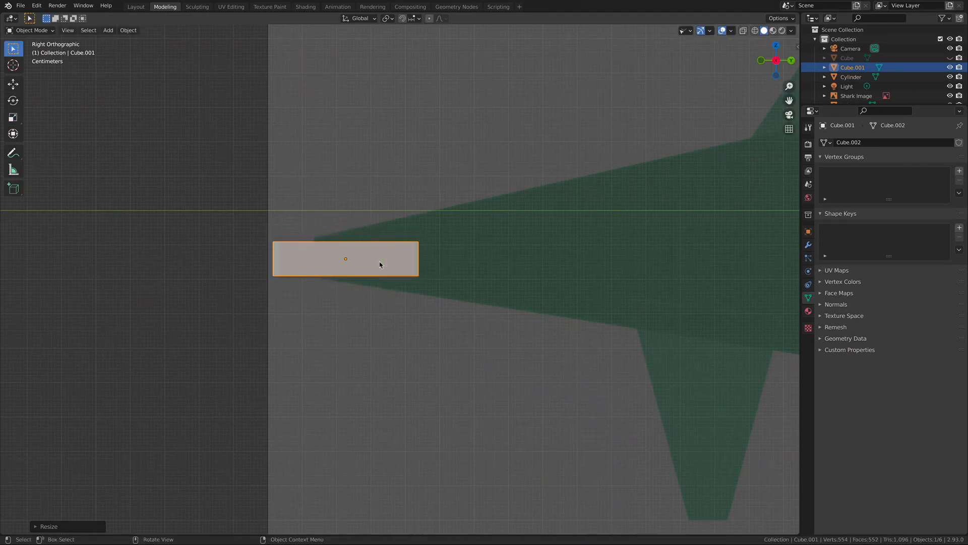
pyautogui.press('g')
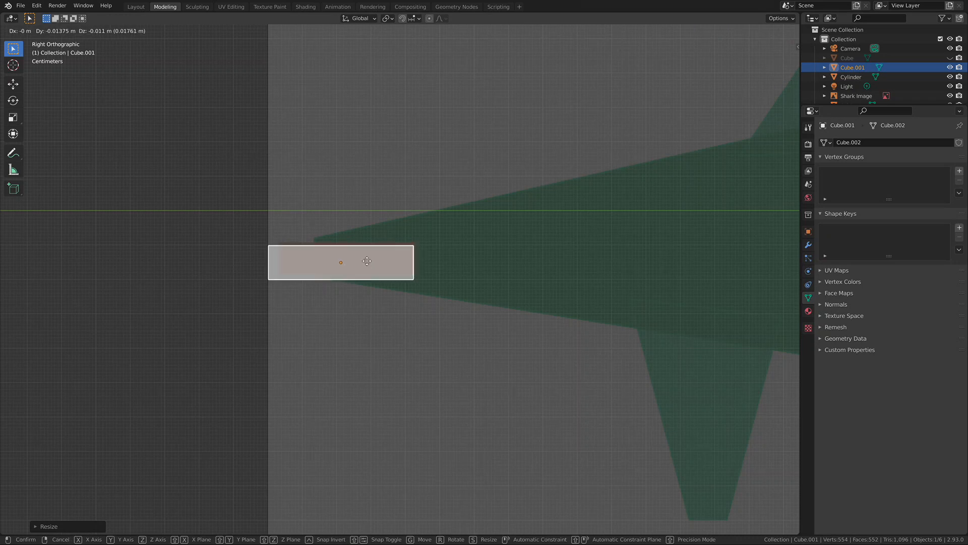
pyautogui.click(370, 266)
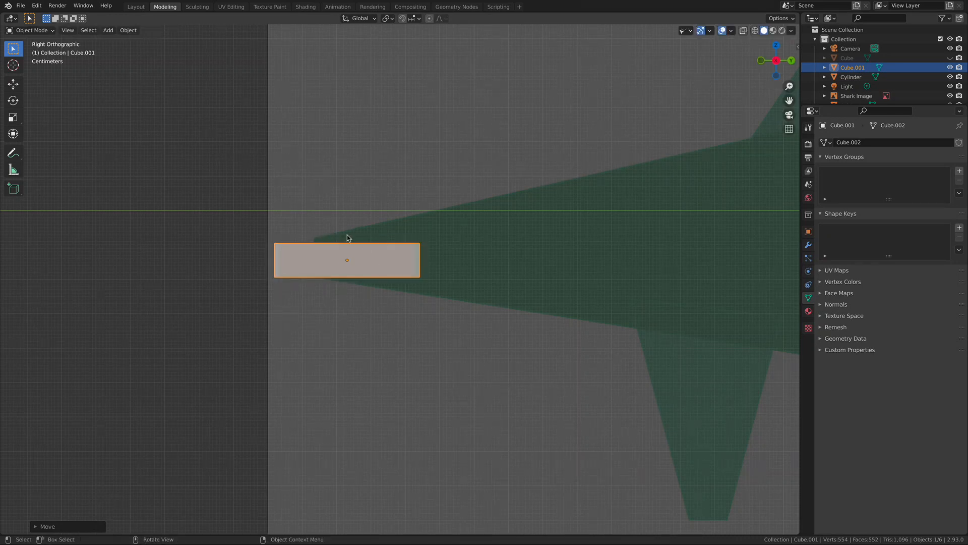
pyautogui.click(337, 187)
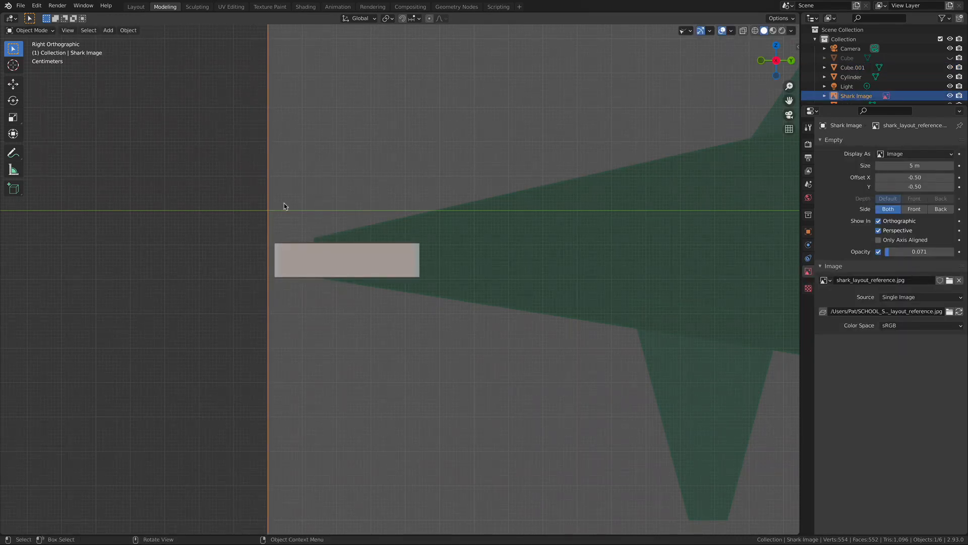
# - Examine the snout block's width from the front and from an angled view
pyautogui.press('KP_1')
pyautogui.scroll(-3, 400, 189)
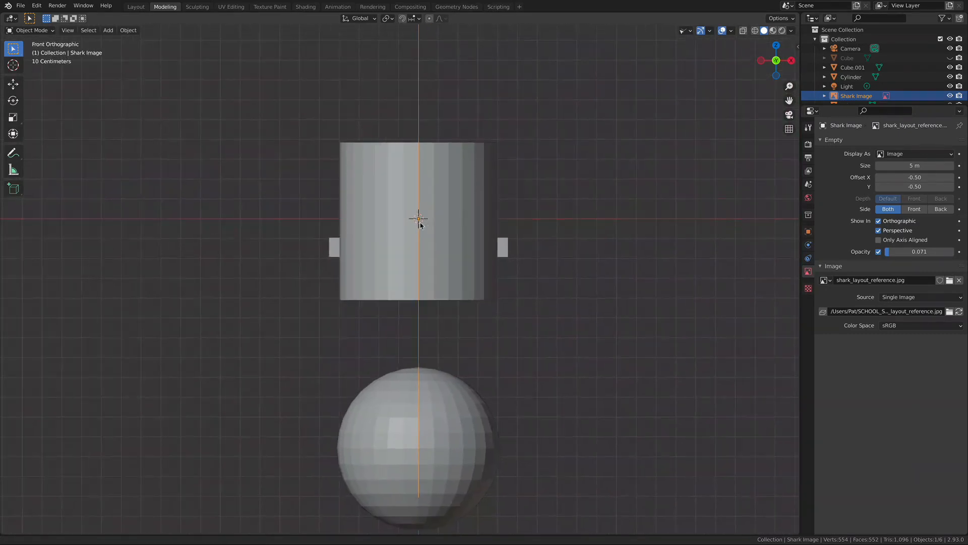
pyautogui.moveTo(420, 223); pyautogui.dragTo(376, 259, button='middle')
pyautogui.moveTo(452, 281); pyautogui.dragTo(271, 168, button='middle')
pyautogui.click(257, 162)
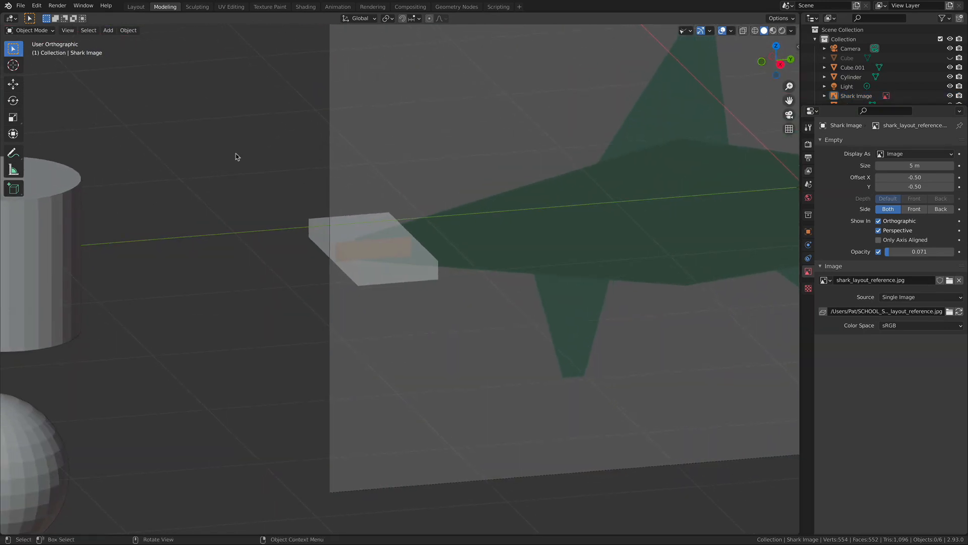
# - Move the cylinder onto the front half of the shark's body, just behind the snout block, in the side view
pyautogui.press('KP_3')
pyautogui.scroll(3, 378, 237)
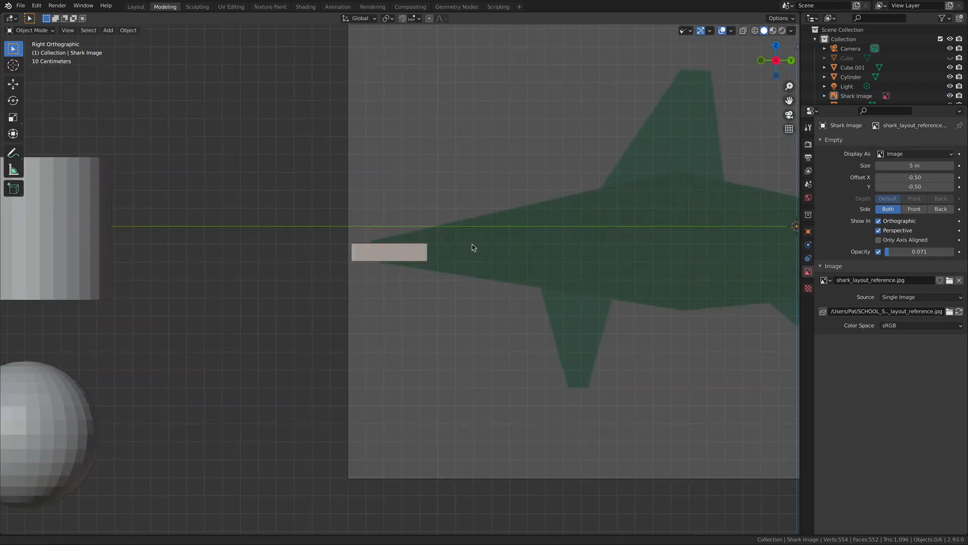
pyautogui.scroll(-1, 394, 238)
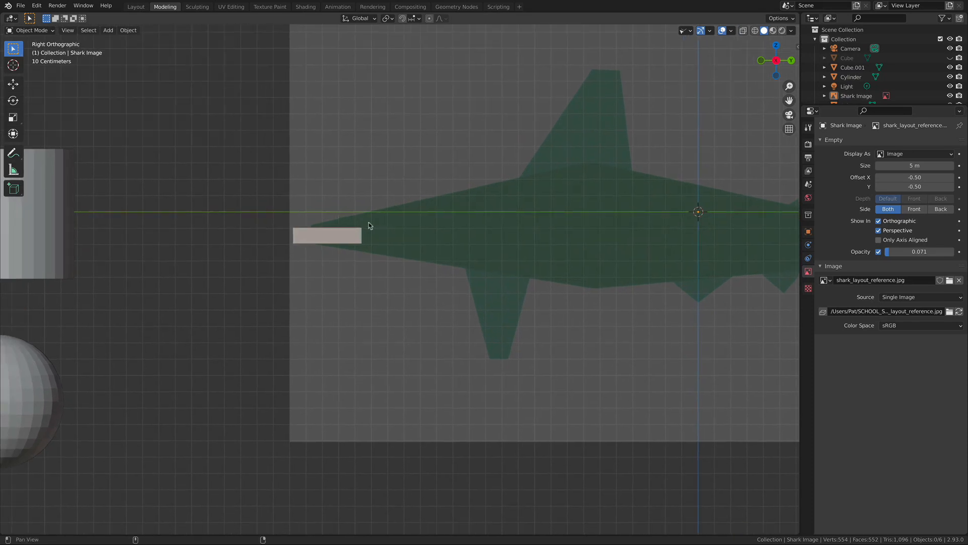
pyautogui.click(12, 241)
pyautogui.keyDown('shift'); pyautogui.moveTo(199, 206); pyautogui.dragTo(279, 224, button='middle'); pyautogui.keyUp('shift')
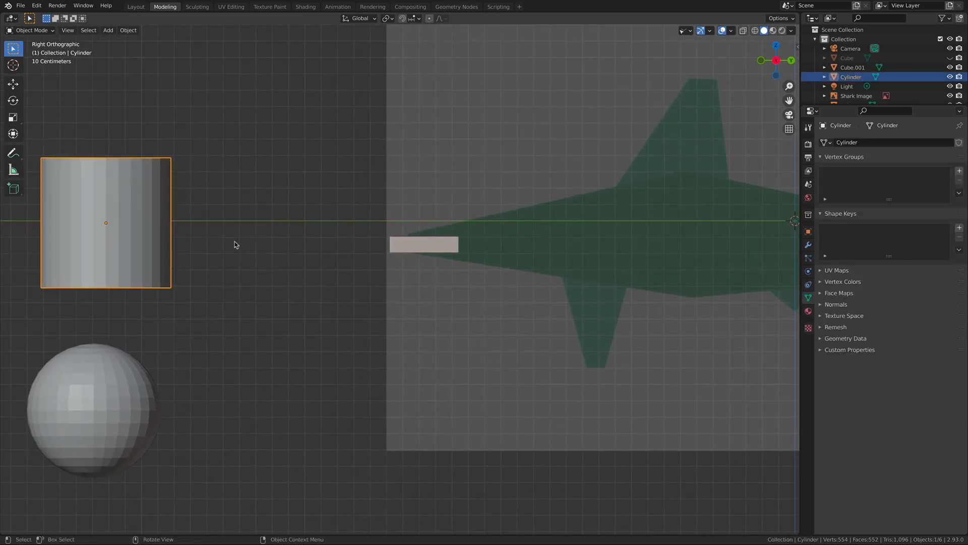
pyautogui.press('g')
pyautogui.click(536, 225)
pyautogui.keyDown('shift'); pyautogui.moveTo(536, 225); pyautogui.dragTo(343, 236, button='middle'); pyautogui.keyUp('shift')
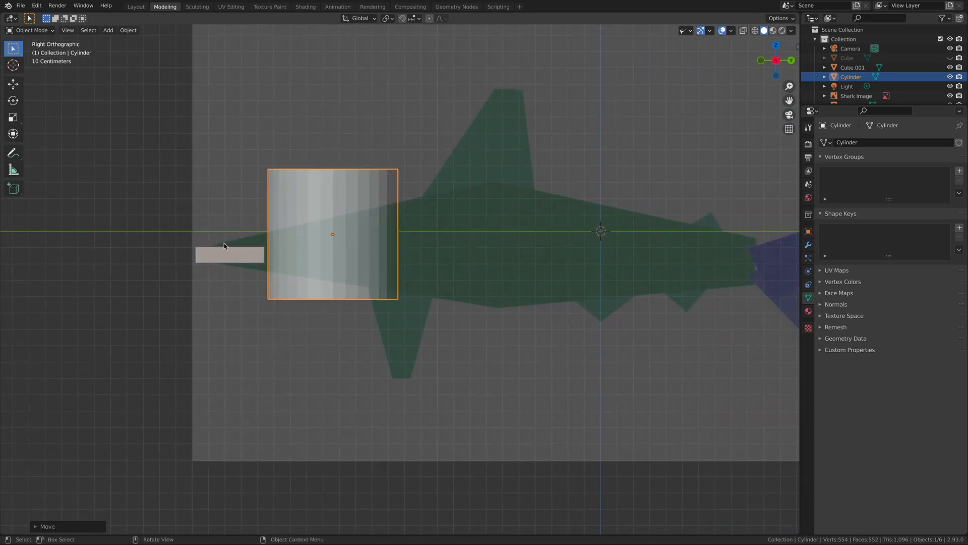
pyautogui.keyDown('shift'); pyautogui.moveTo(226, 227); pyautogui.dragTo(174, 232, button='middle'); pyautogui.keyUp('shift')
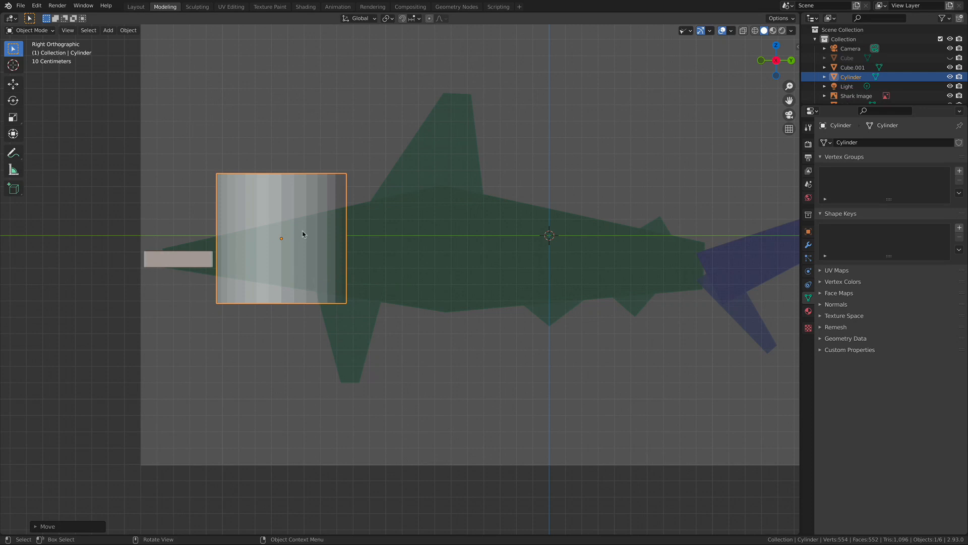
# - Rotate the cylinder in the side view so its length lies roughly along the shark's body
pyautogui.keyDown('shift'); pyautogui.moveTo(388, 233); pyautogui.dragTo(432, 243, button='middle'); pyautogui.keyUp('shift')
pyautogui.press('r')
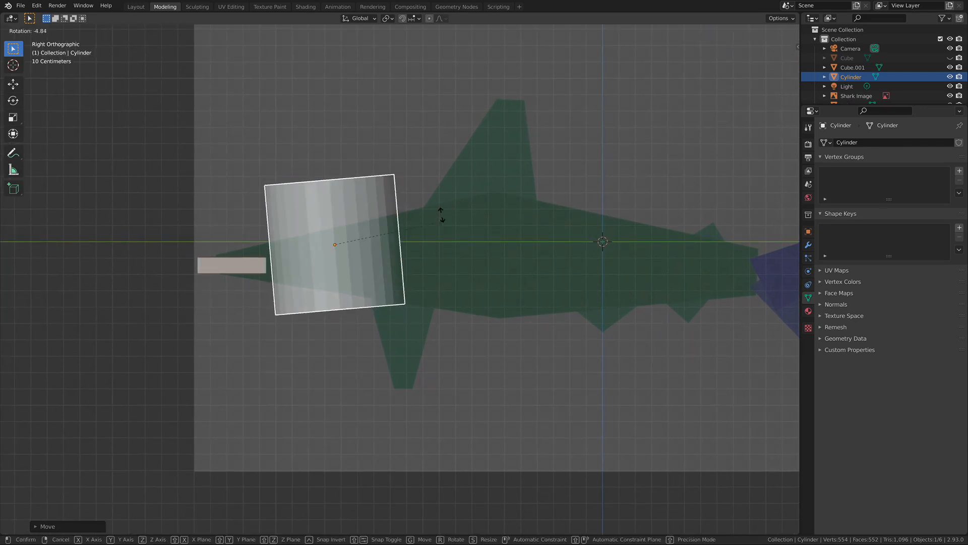
pyautogui.click(324, 166)
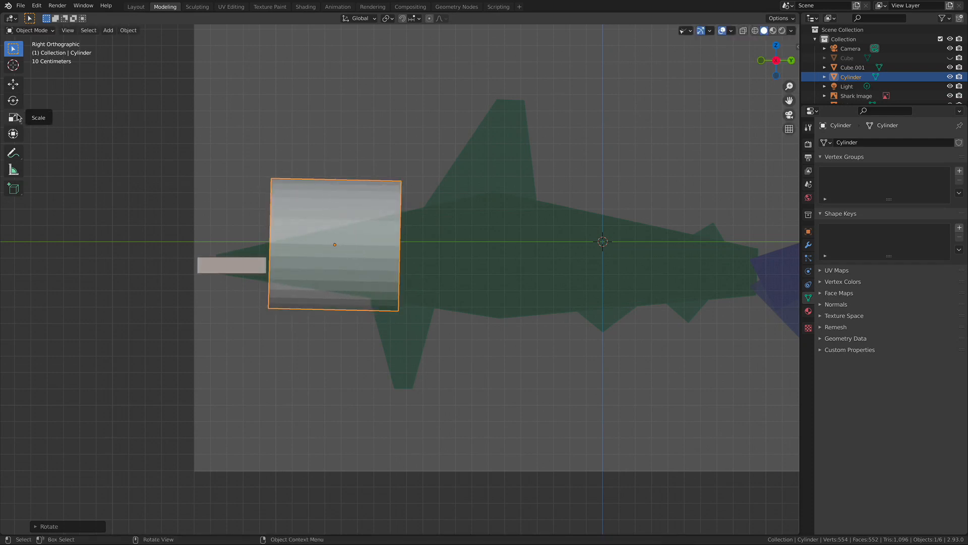
# - Stretch the cylinder along Y and slide it over the shark's torso, from behind the snout to the rear of the body
pyautogui.click(14, 134)
pyautogui.moveTo(364, 244); pyautogui.dragTo(452, 264)
pyautogui.moveTo(388, 246); pyautogui.dragTo(527, 246)
pyautogui.moveTo(469, 192); pyautogui.dragTo(497, 223)
pyautogui.click(381, 153)
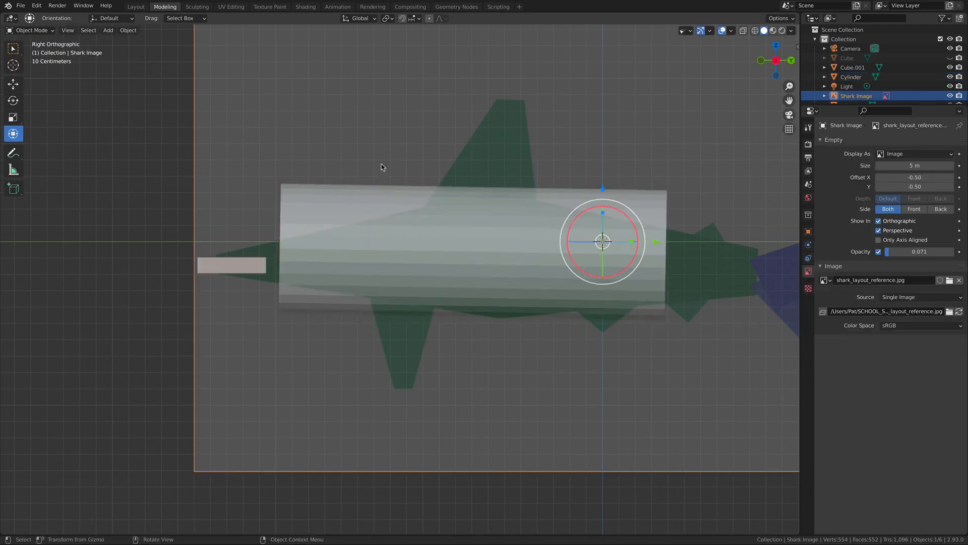
pyautogui.click(176, 222)
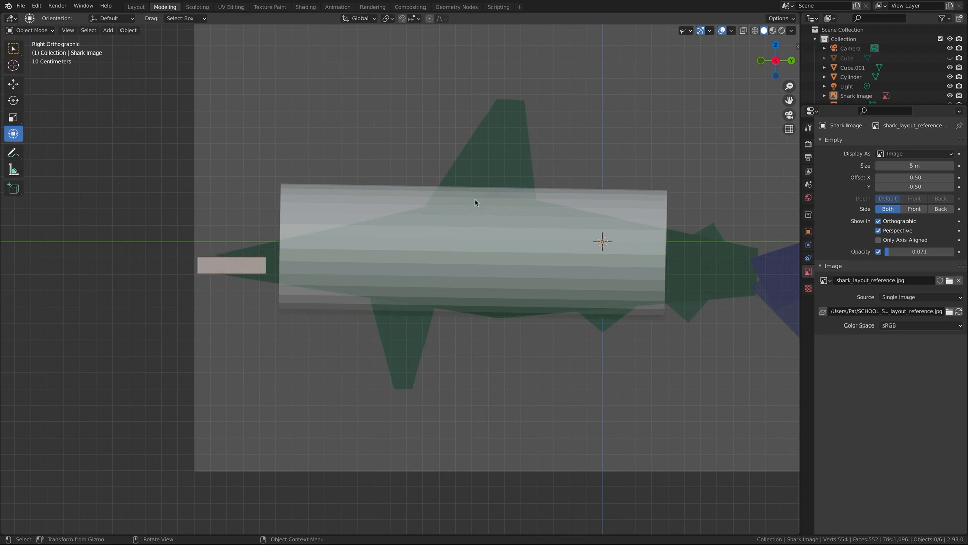
# - Lower the cylinder slightly, tilt it a little towards the tail and shift it slightly back along Y
pyautogui.keyDown('shift'); pyautogui.moveTo(566, 234); pyautogui.dragTo(410, 181, button='middle'); pyautogui.keyUp('shift')
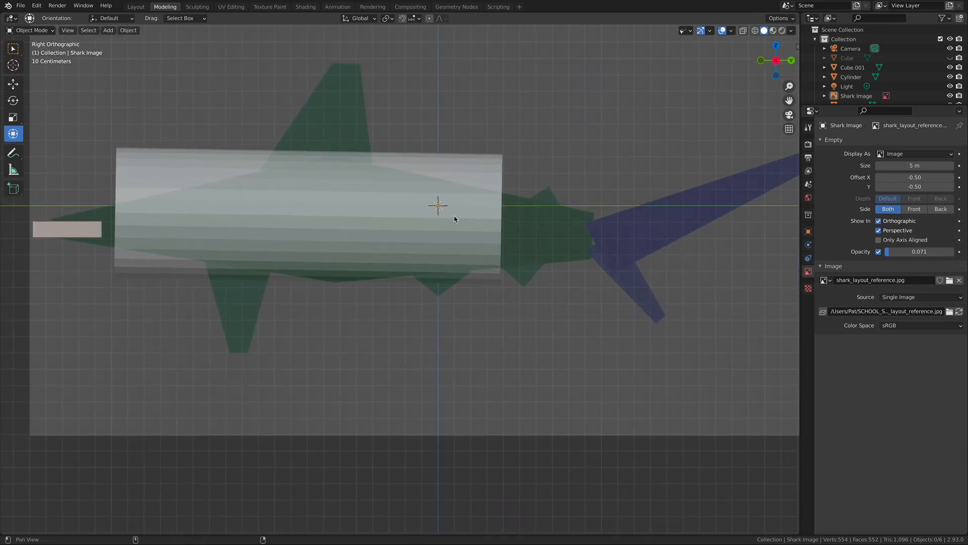
pyautogui.keyDown('shift'); pyautogui.moveTo(478, 218); pyautogui.dragTo(613, 252, button='middle'); pyautogui.keyUp('shift')
pyautogui.click(461, 233)
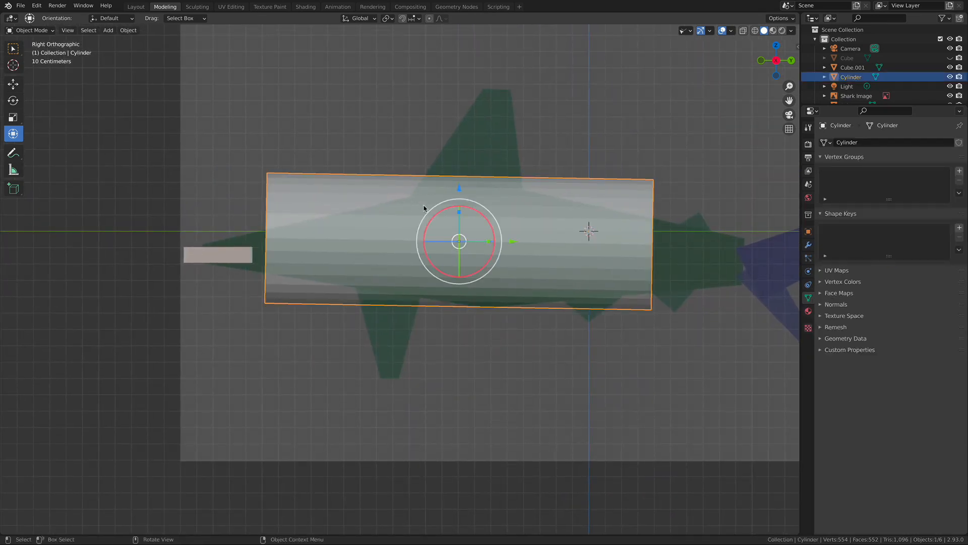
pyautogui.moveTo(455, 190); pyautogui.dragTo(457, 194)
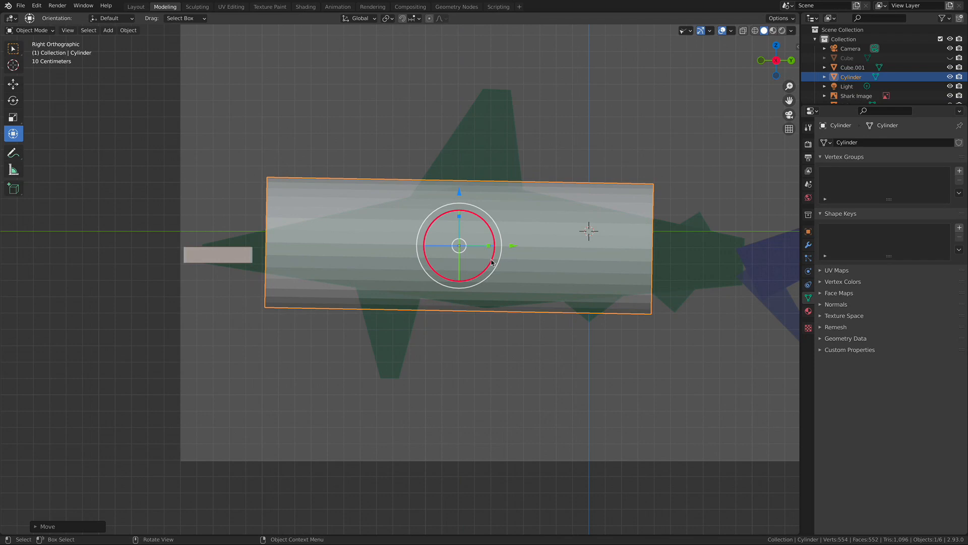
pyautogui.moveTo(493, 258); pyautogui.dragTo(491, 247)
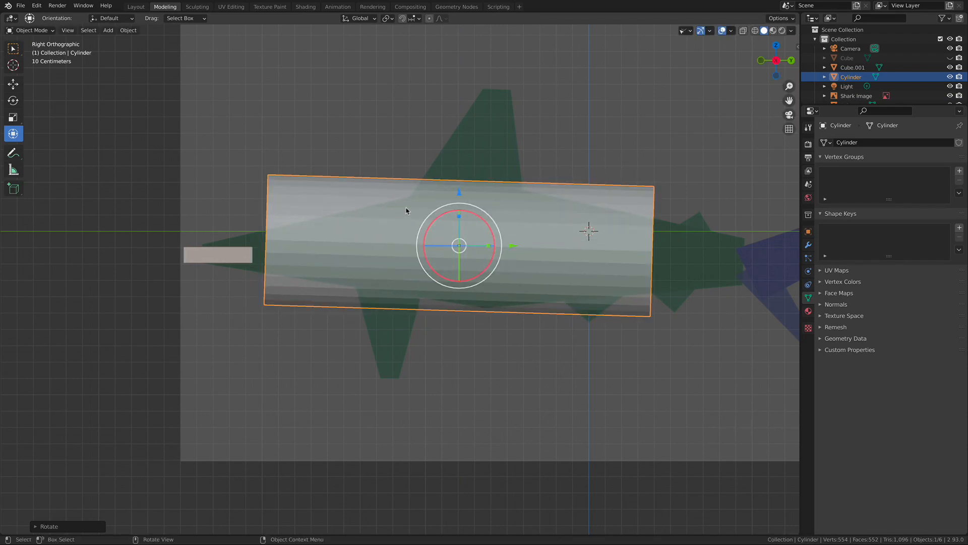
pyautogui.moveTo(513, 244); pyautogui.dragTo(519, 244)
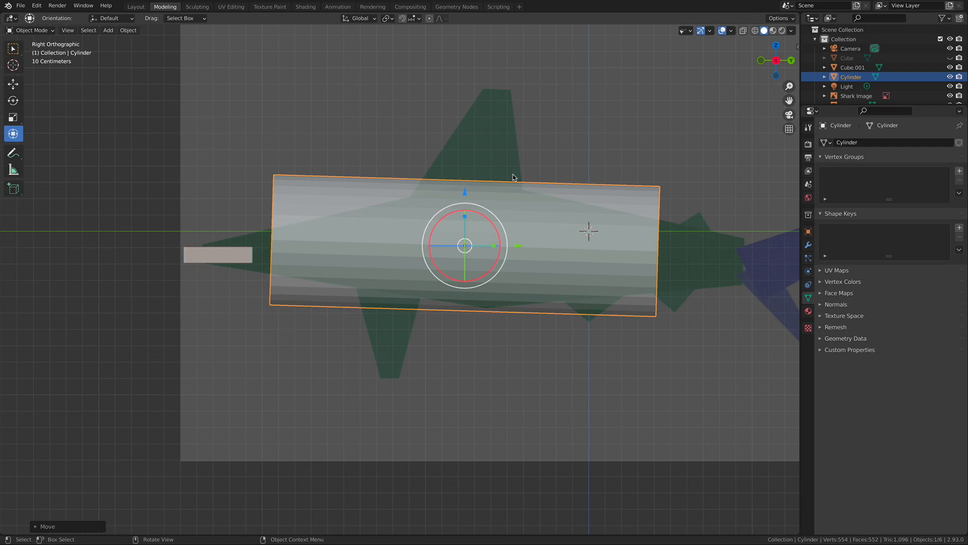
pyautogui.click(349, 127)
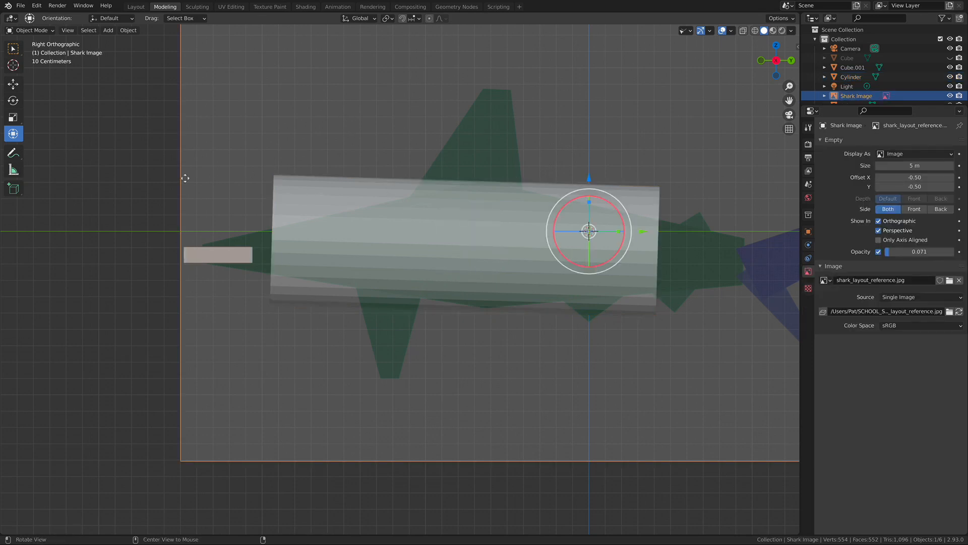
pyautogui.click(153, 196)
# - Edit the cylinder's mesh and move its front cap face forward over the snout block, lengthening the body
pyautogui.keyDown('alt'); pyautogui.moveTo(137, 195); pyautogui.dragTo(372, 248); pyautogui.keyUp('alt')
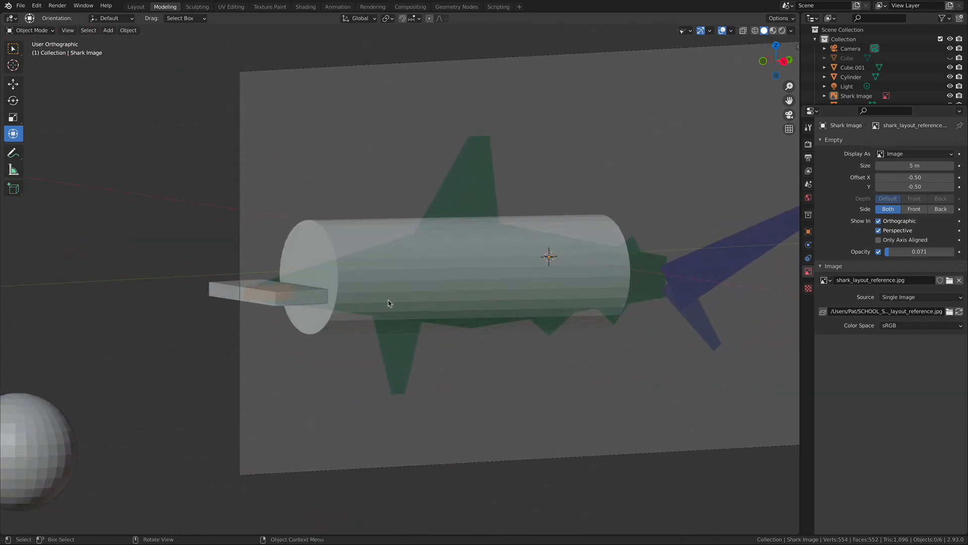
pyautogui.click(404, 290)
pyautogui.click(51, 31)
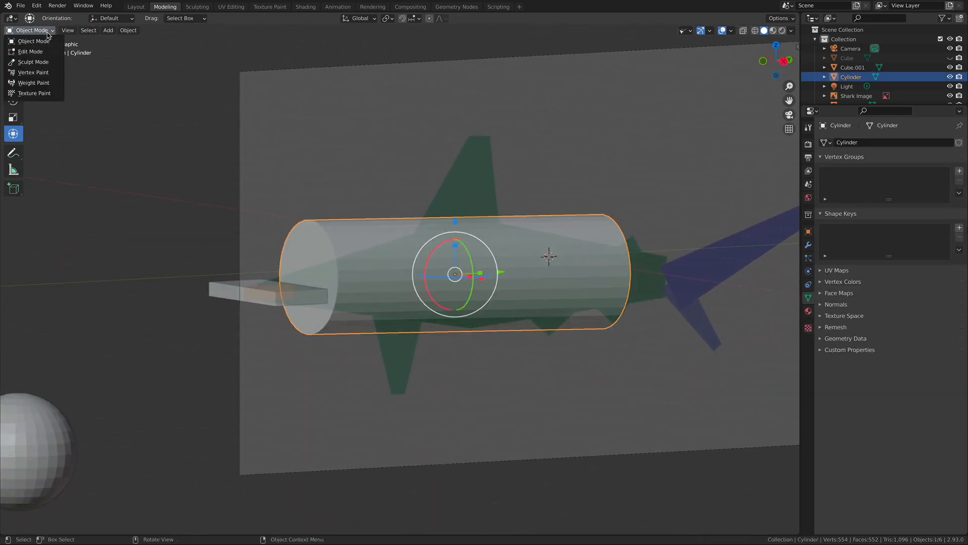
pyautogui.click(28, 48)
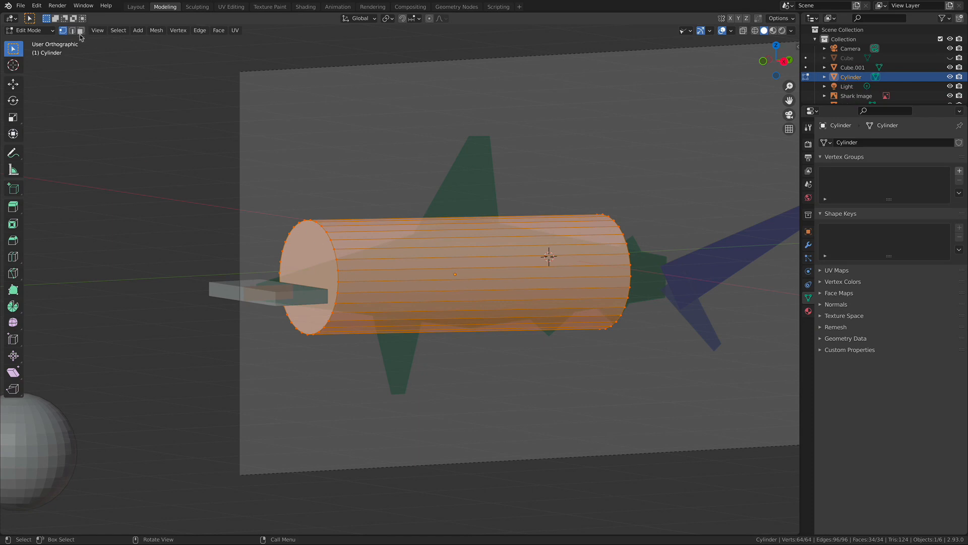
pyautogui.click(81, 32)
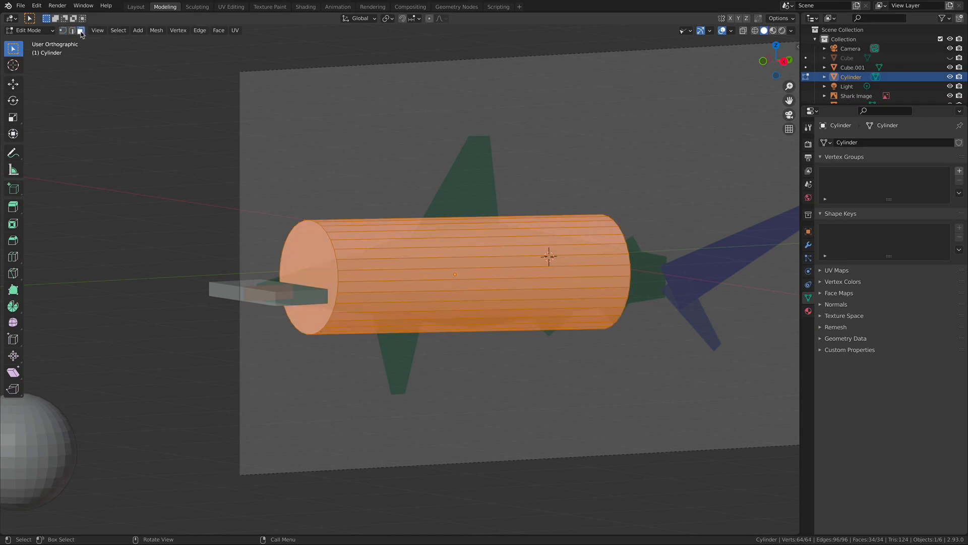
pyautogui.click(324, 230)
pyautogui.moveTo(324, 229); pyautogui.dragTo(317, 174, button='middle')
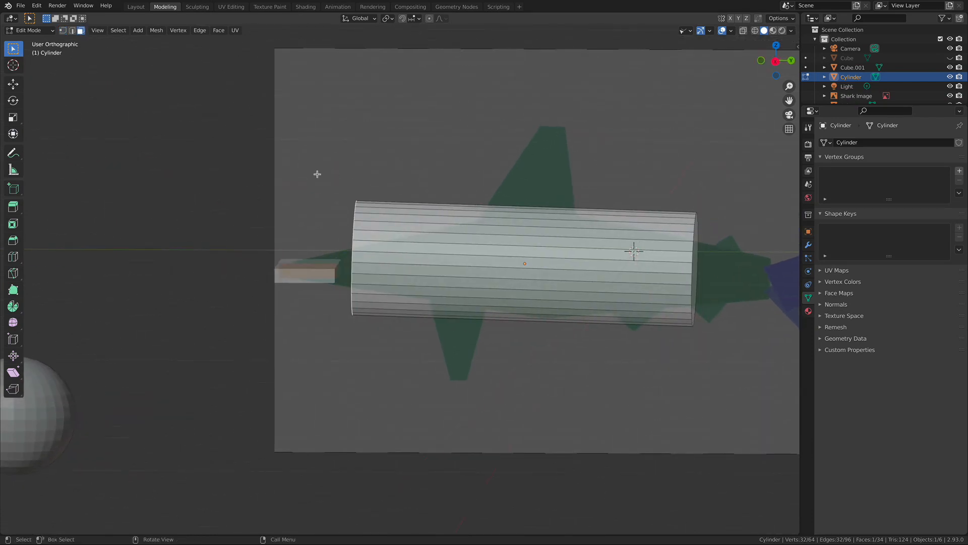
pyautogui.press('KP_3')
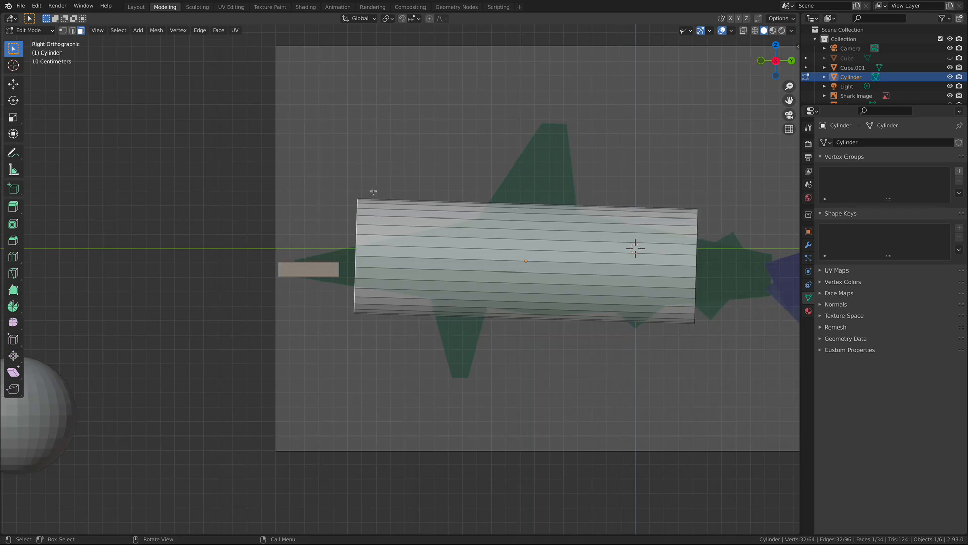
pyautogui.press('g')
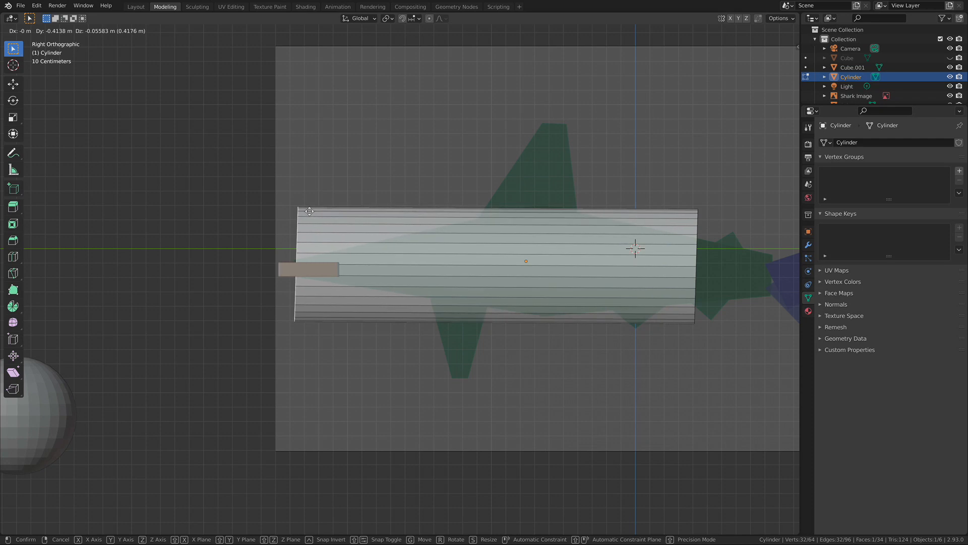
pyautogui.click(309, 211)
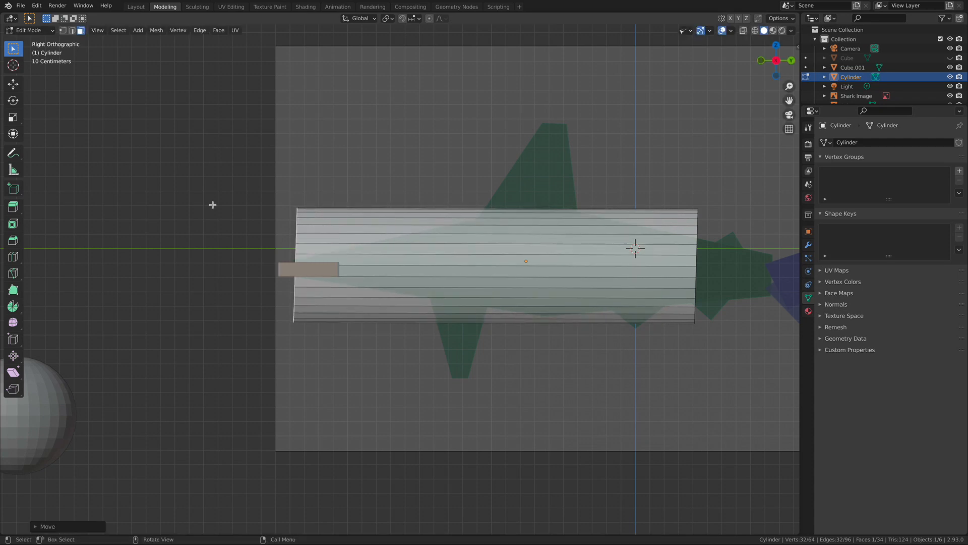
# - Flatten the cylinder's front cap face so it stands vertical by setting its Y scale to 0
pyautogui.click(14, 85)
pyautogui.moveTo(338, 265); pyautogui.dragTo(333, 264)
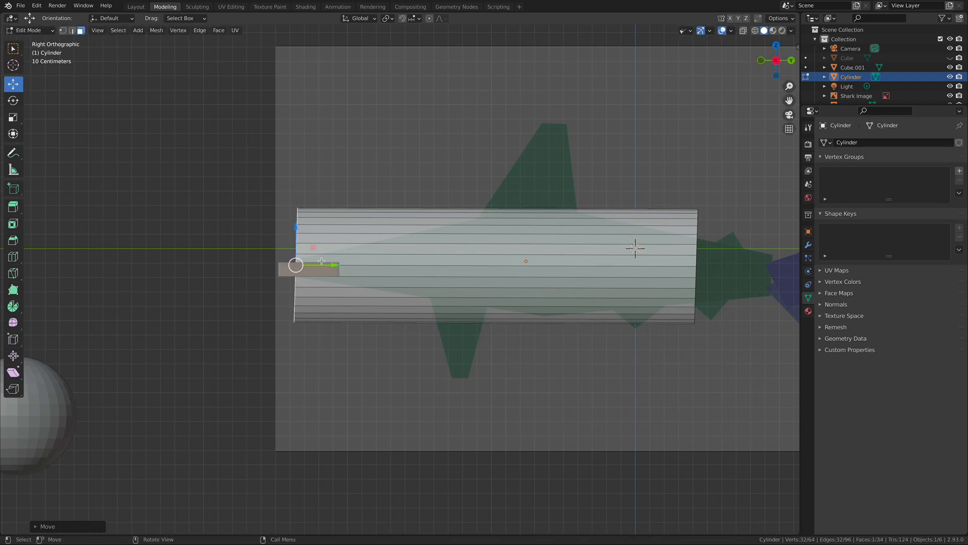
pyautogui.click(13, 117)
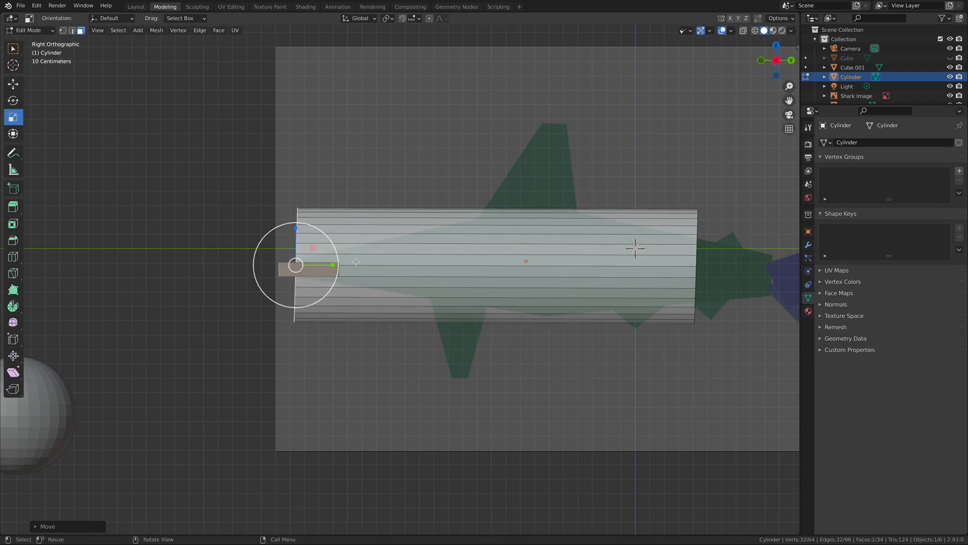
pyautogui.moveTo(331, 264); pyautogui.dragTo(296, 270)
pyautogui.click(75, 526)
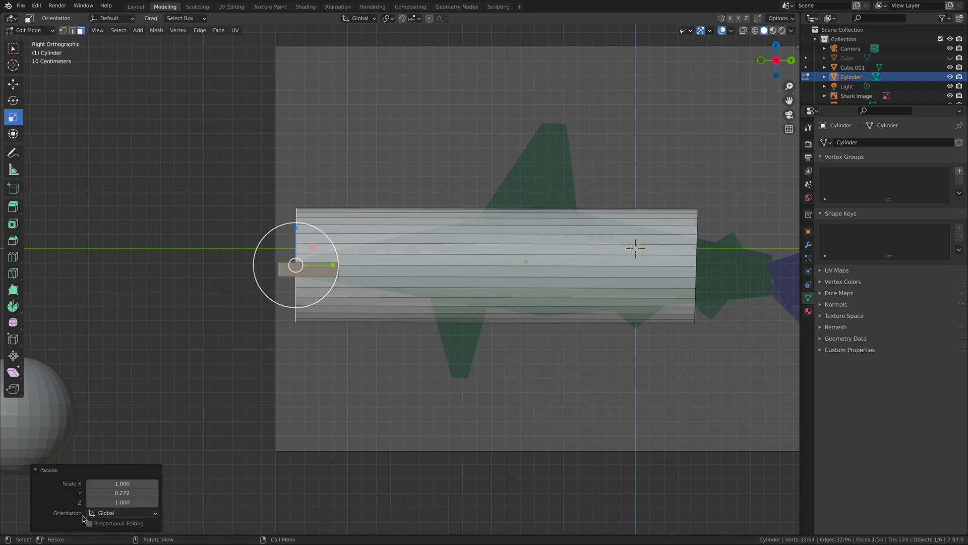
pyautogui.moveTo(331, 265); pyautogui.dragTo(303, 270)
pyautogui.click(141, 493)
pyautogui.write('0')
pyautogui.press('Return')
pyautogui.click(13, 48)
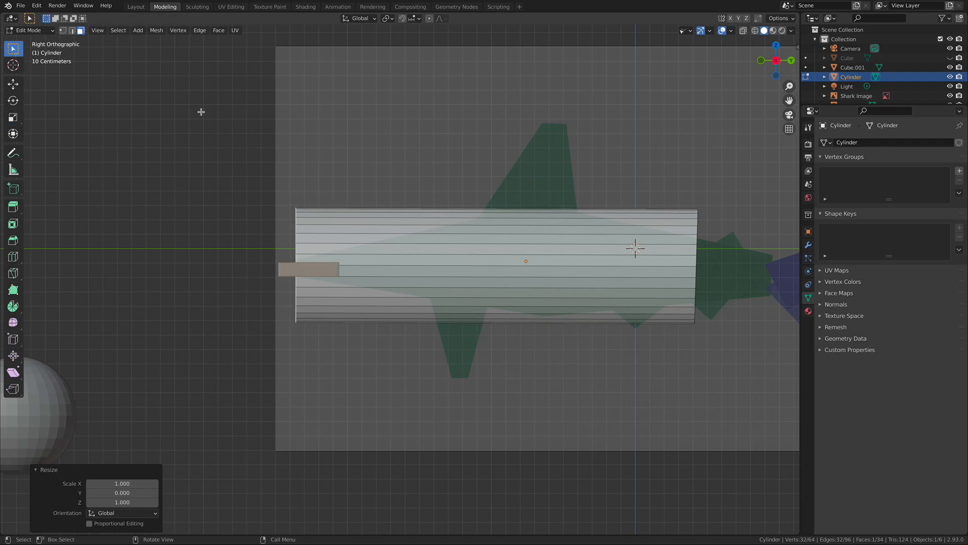
# - Rotate the cylinder's tail-end cap face by about -4.4° in the side view
pyautogui.click(384, 159)
pyautogui.keyDown('shift'); pyautogui.moveTo(393, 166); pyautogui.dragTo(352, 171, button='middle'); pyautogui.keyUp('shift')
pyautogui.moveTo(580, 233); pyautogui.dragTo(595, 247, button='middle')
pyautogui.click(505, 250)
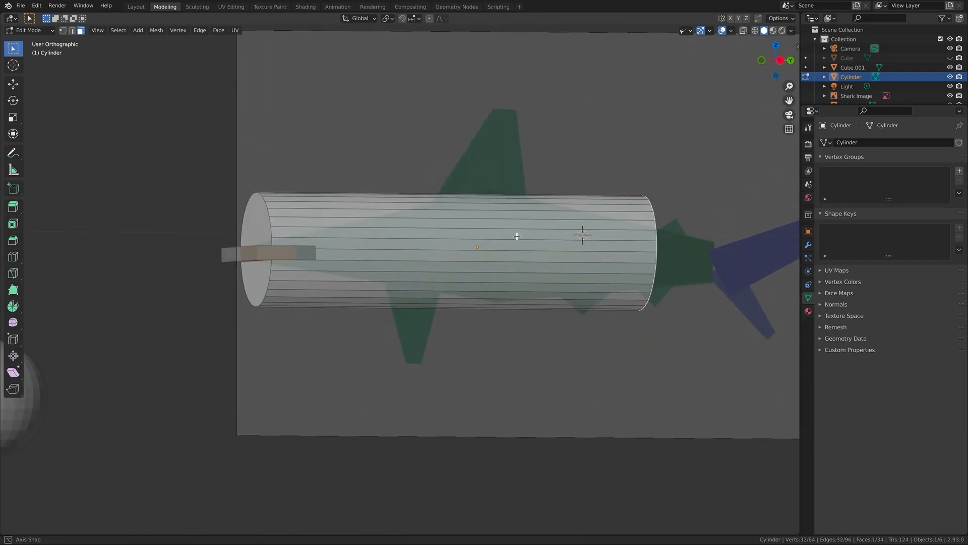
pyautogui.press('KP_Decimal')
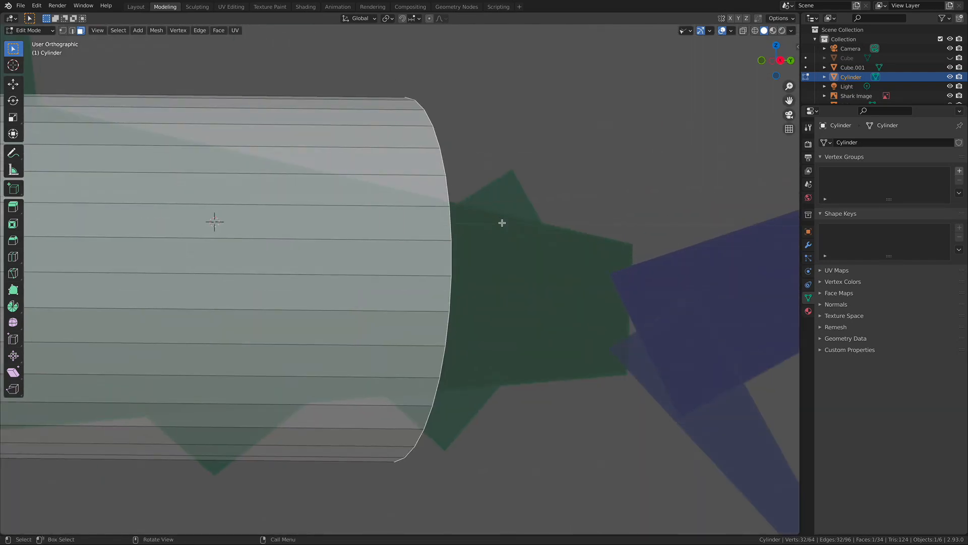
pyautogui.press('KP_3')
pyautogui.keyDown('ctrl'); pyautogui.moveTo(462, 212); pyautogui.dragTo(391, 215, button='middle'); pyautogui.keyUp('ctrl')
pyautogui.keyDown('shift'); pyautogui.moveTo(278, 221); pyautogui.dragTo(485, 195, button='middle'); pyautogui.keyUp('shift')
pyautogui.moveTo(485, 195)
pyautogui.keyDown('ctrl'); pyautogui.mouseDown(button='middle')
pyautogui.moveTo(429, 198)
pyautogui.moveTo(486, 204)
pyautogui.mouseUp(button='middle'); pyautogui.keyUp('ctrl')
pyautogui.keyDown('ctrl'); pyautogui.moveTo(486, 203); pyautogui.dragTo(452, 203, button='middle'); pyautogui.keyUp('ctrl')
pyautogui.keyDown('shift'); pyautogui.moveTo(453, 203); pyautogui.dragTo(411, 204, button='middle'); pyautogui.keyUp('shift')
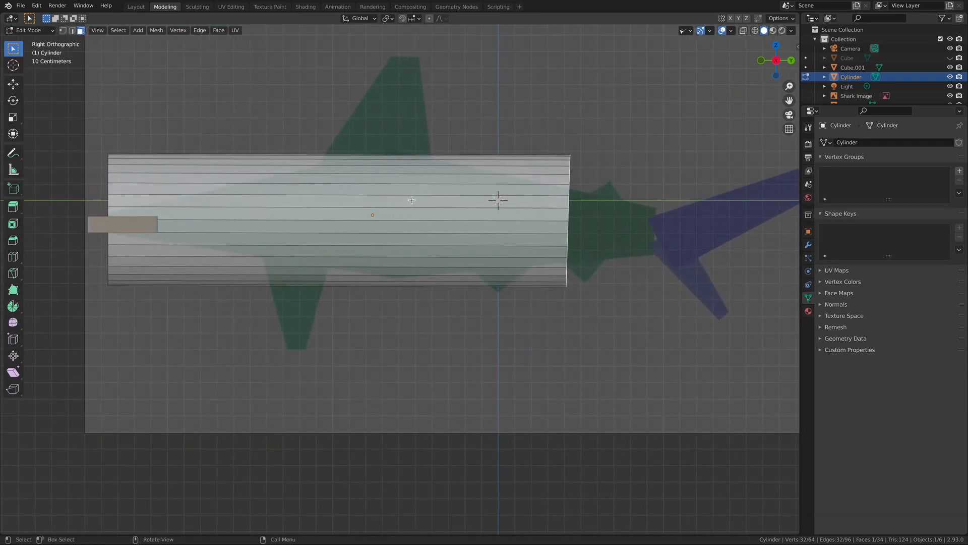
pyautogui.press('r')
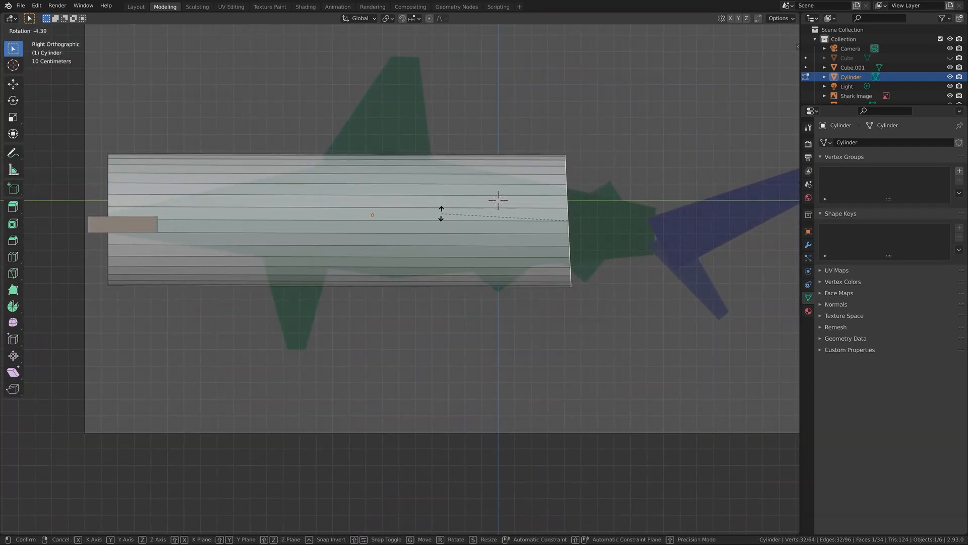
pyautogui.click(443, 211)
# - Scale the tail-end cap face uniformly to about 0.78 and flatten it vertically with a Y scale of 0
pyautogui.press('s')
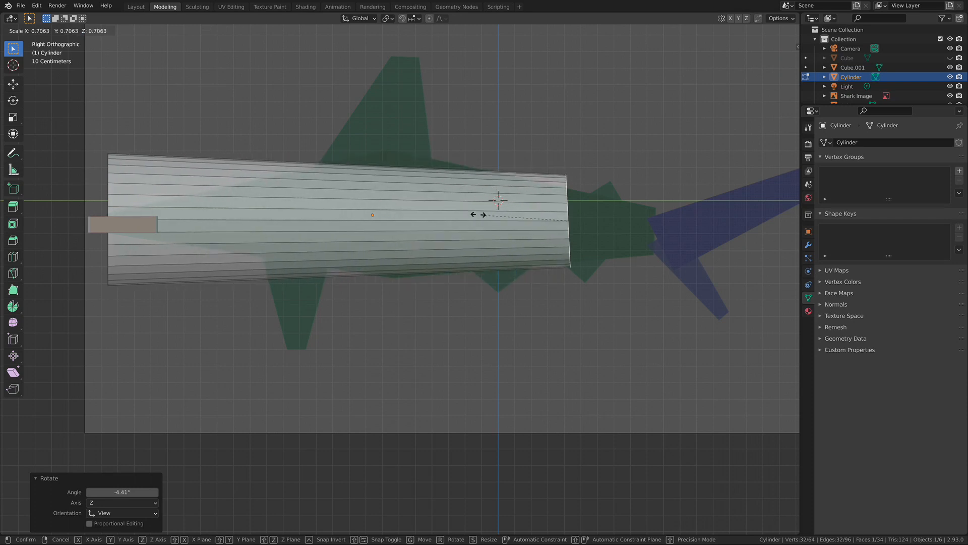
pyautogui.click(475, 215)
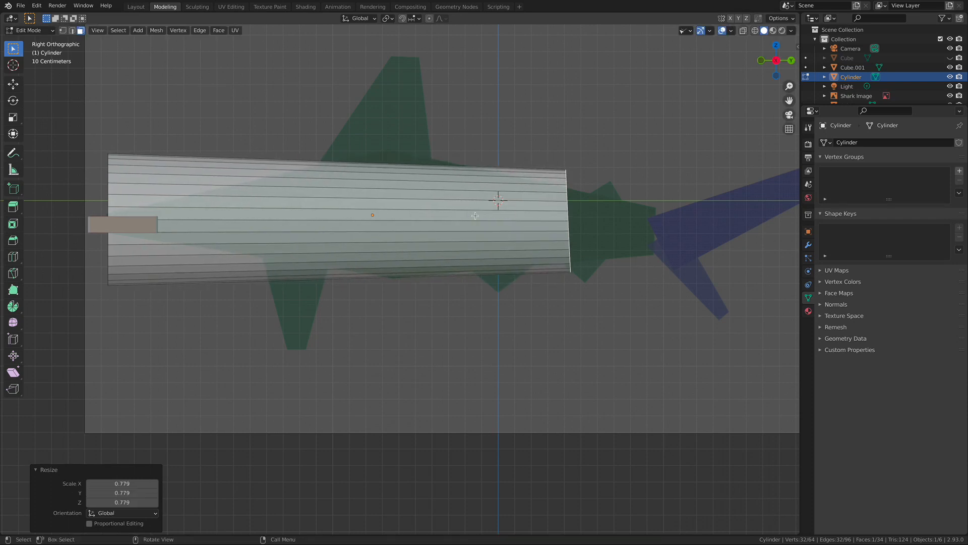
pyautogui.click(13, 134)
pyautogui.moveTo(598, 221); pyautogui.dragTo(537, 225)
pyautogui.click(139, 493)
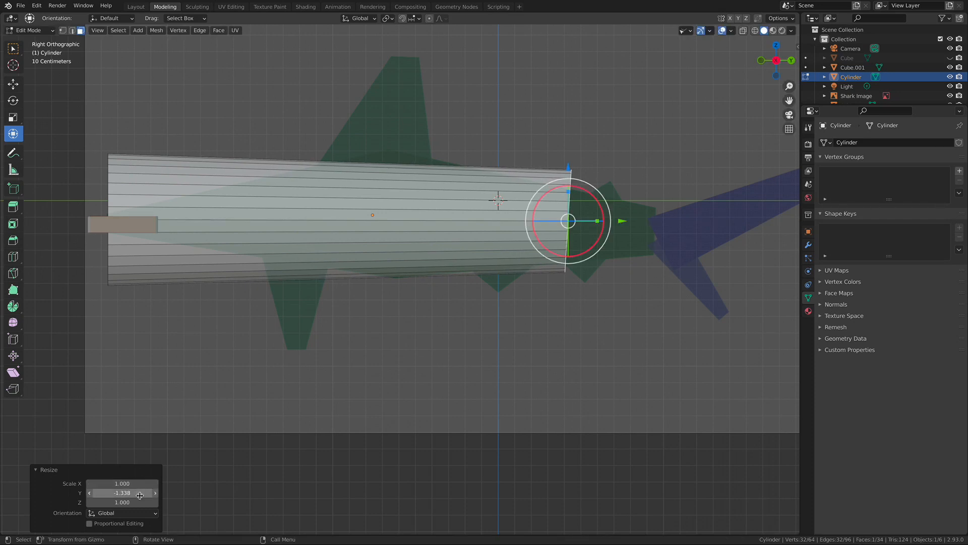
pyautogui.write('0')
pyautogui.press('Return')
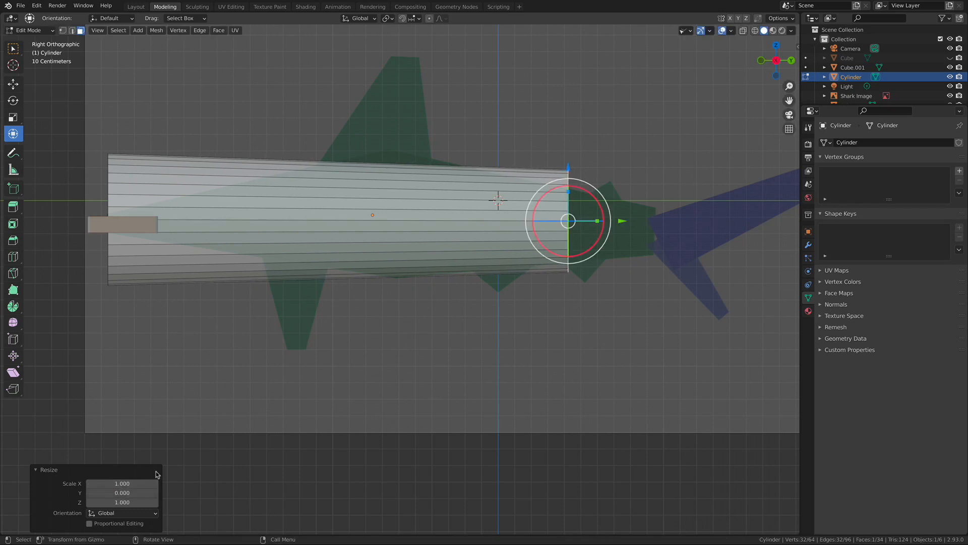
# - Move the cylinder's tail-end cap face about 0.54 m along Y to the base of the reference's tail fin
pyautogui.click(14, 47)
pyautogui.click(13, 83)
pyautogui.moveTo(604, 221); pyautogui.dragTo(701, 227)
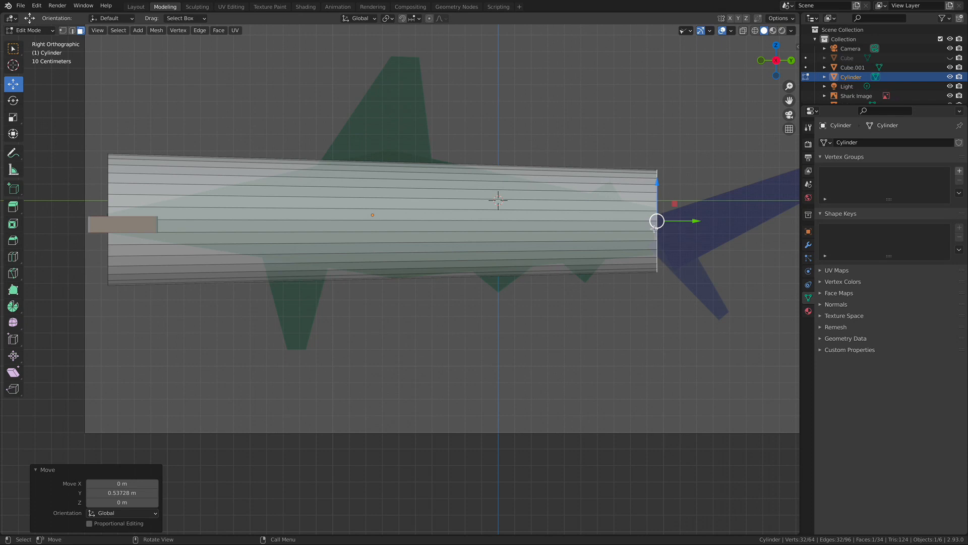
pyautogui.press('s')
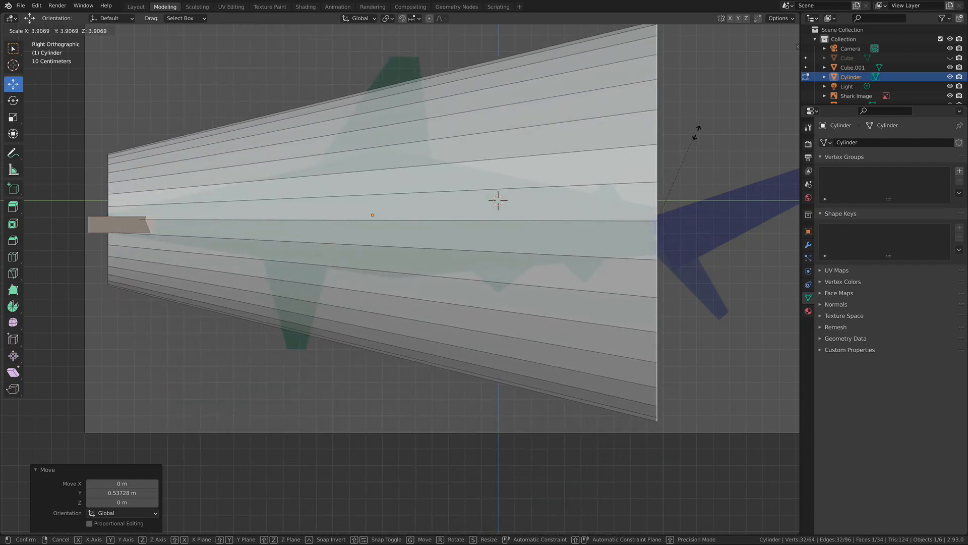
pyautogui.click(698, 145)
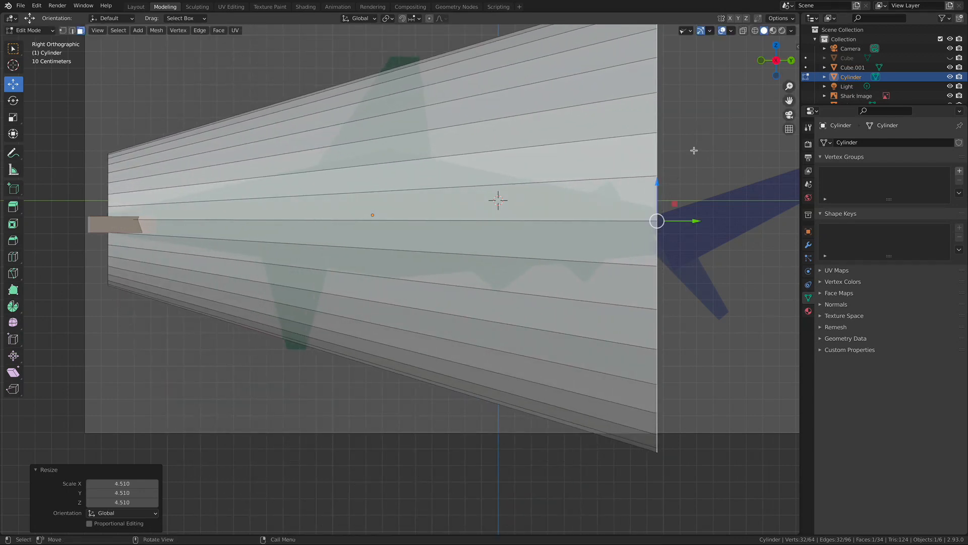
pyautogui.hotkey('ctrl', 'z')
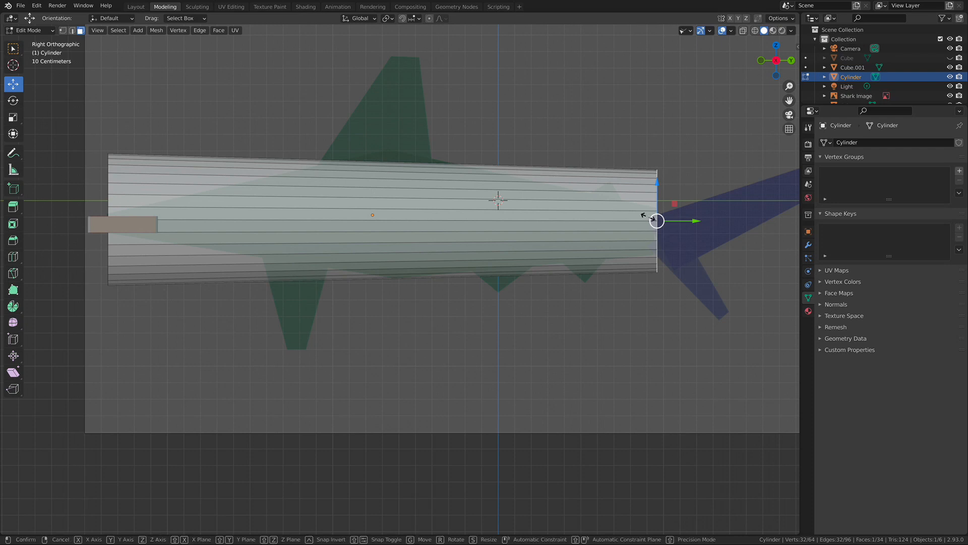
# - Scale the tail-end cap face uniformly to about 0.49 and lower it slightly to line up with the reference's tail base
pyautogui.press('s')
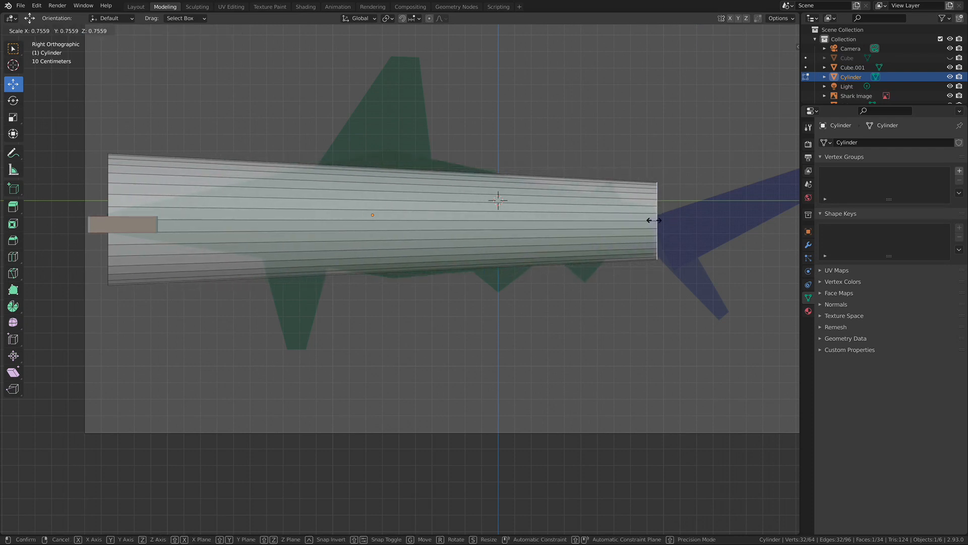
pyautogui.click(678, 199)
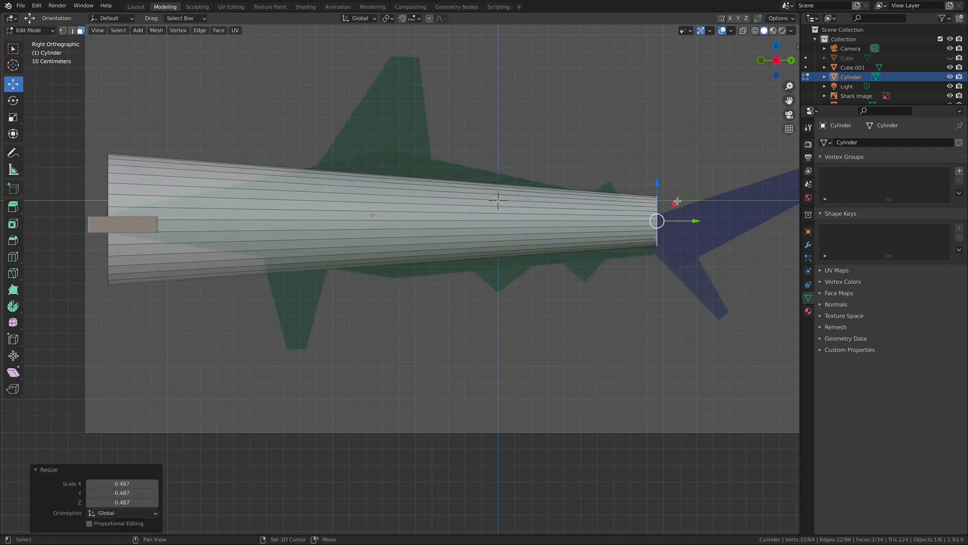
pyautogui.press('g')
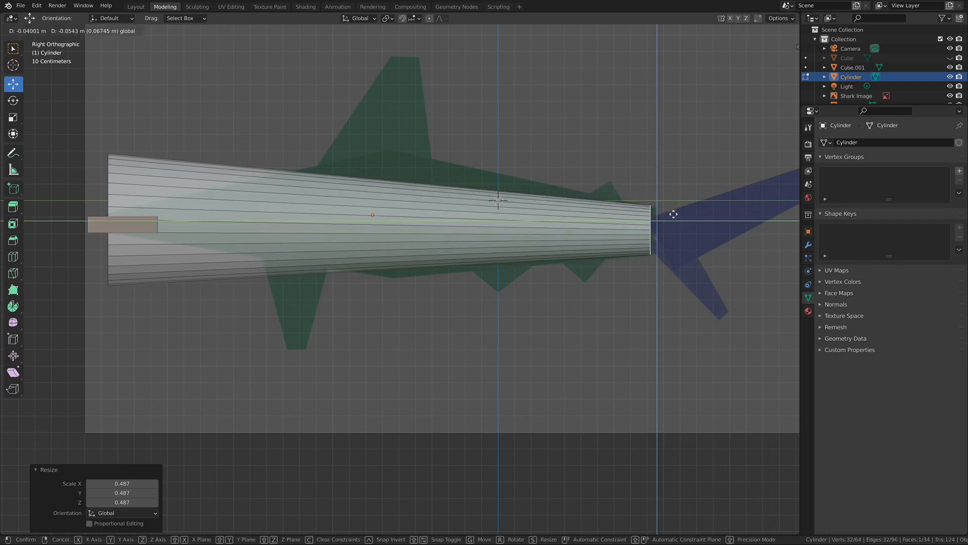
pyautogui.click(673, 211)
pyautogui.click(475, 151)
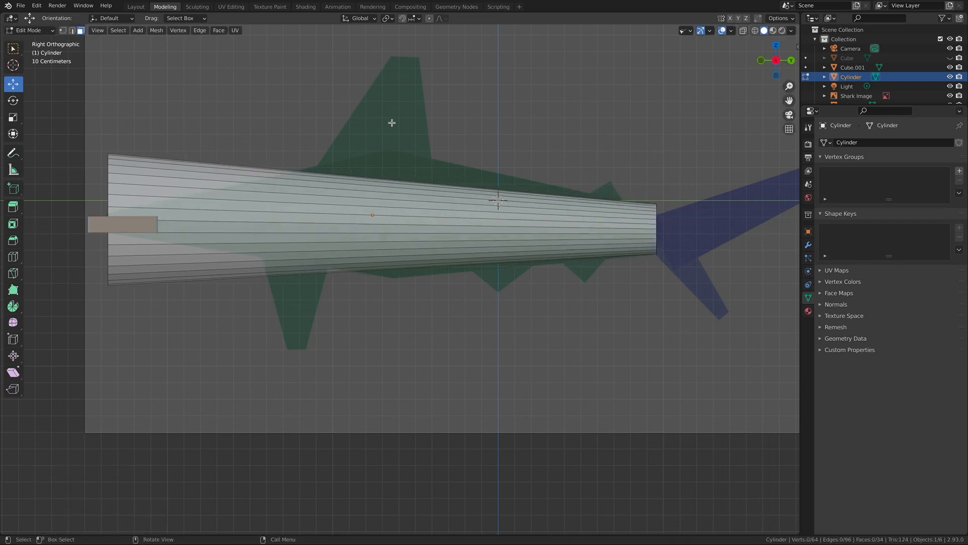
# - Shrink the cylinder's front cap face uniformly in the right side view until the body narrows to the snout's height
pyautogui.moveTo(392, 122); pyautogui.dragTo(216, 215, button='middle')
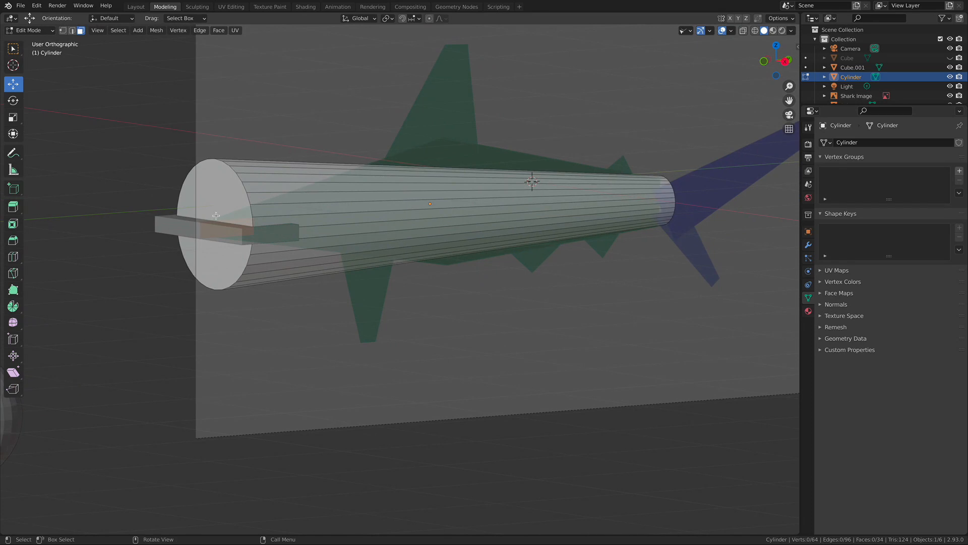
pyautogui.click(215, 216)
pyautogui.moveTo(404, 108); pyautogui.dragTo(270, 162, button='middle')
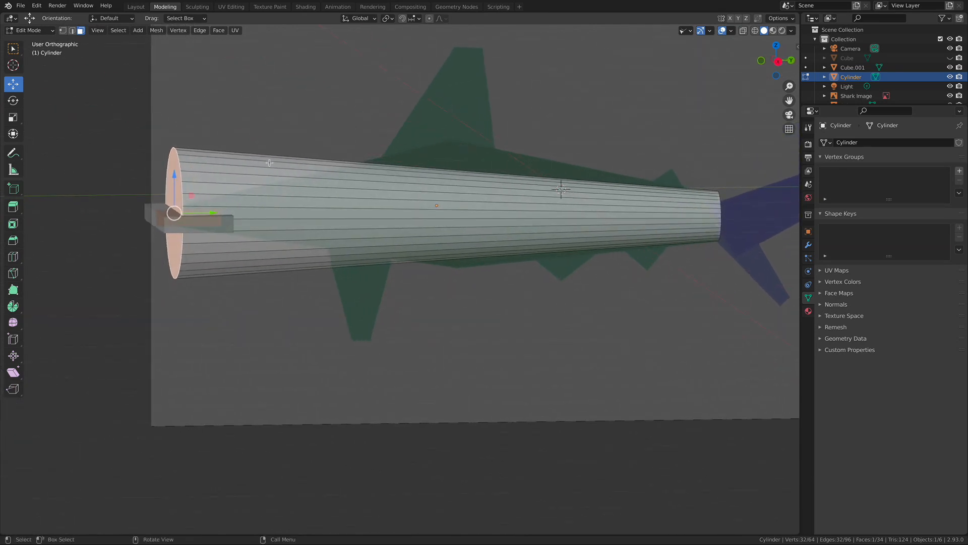
pyautogui.press('KP_3')
pyautogui.press('s')
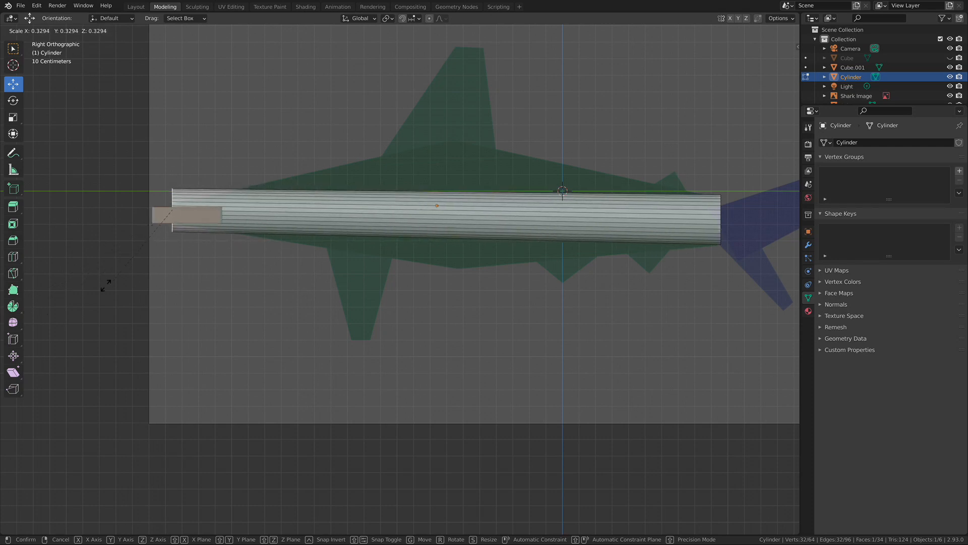
pyautogui.click(71, 303)
pyautogui.click(313, 141)
pyautogui.keyDown('shift'); pyautogui.moveTo(311, 140); pyautogui.dragTo(334, 153, button='middle'); pyautogui.keyUp('shift')
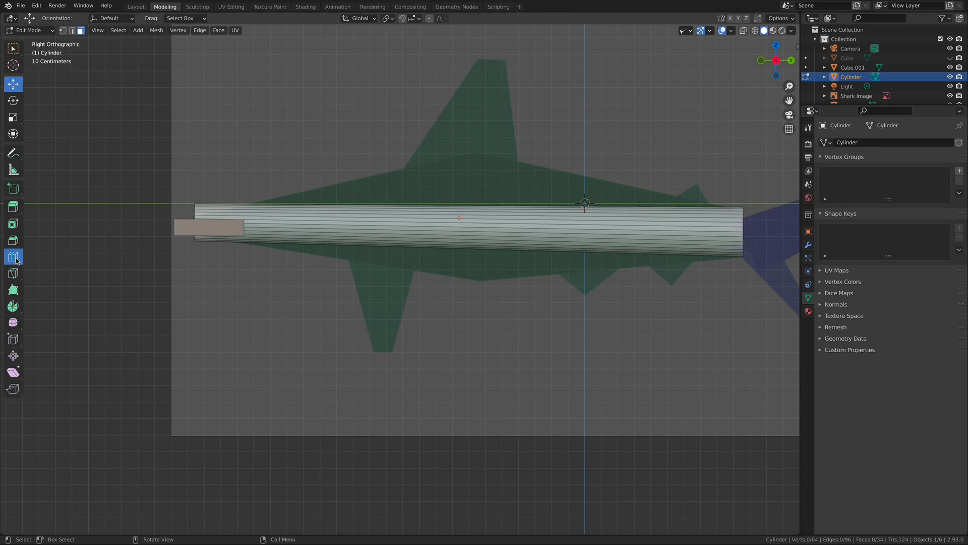
# - Add a single loop cut around the middle of the cylinder with a slide factor of 0
pyautogui.click(14, 258)
pyautogui.click(469, 223)
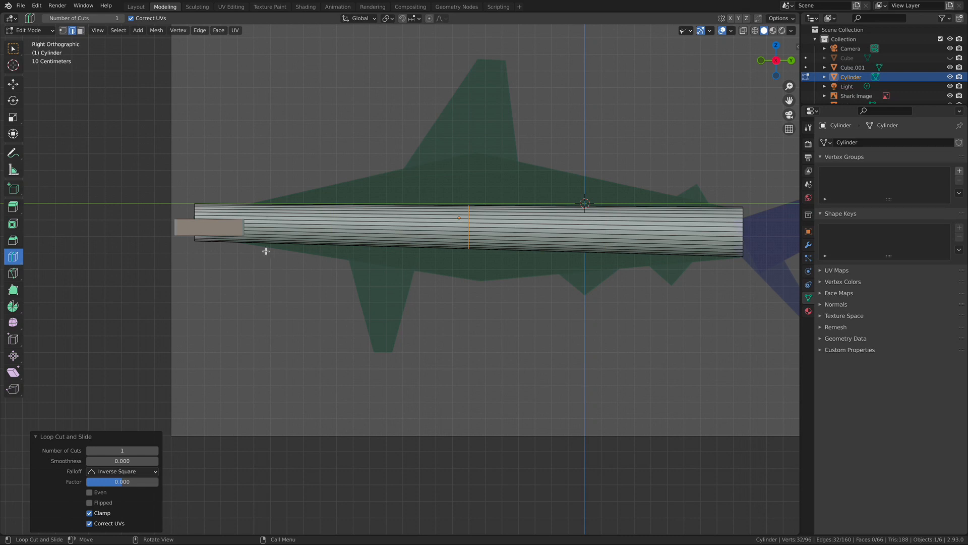
pyautogui.click(14, 48)
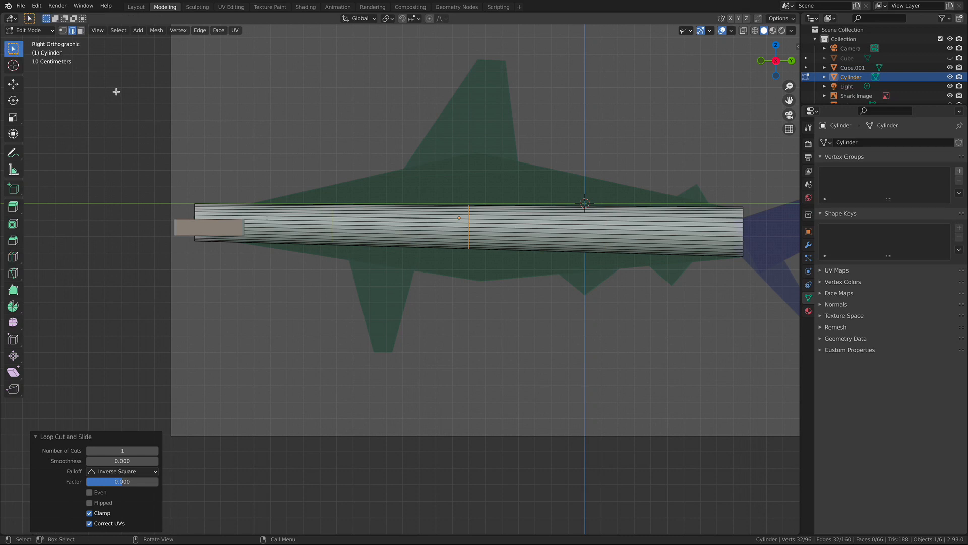
pyautogui.click(79, 45)
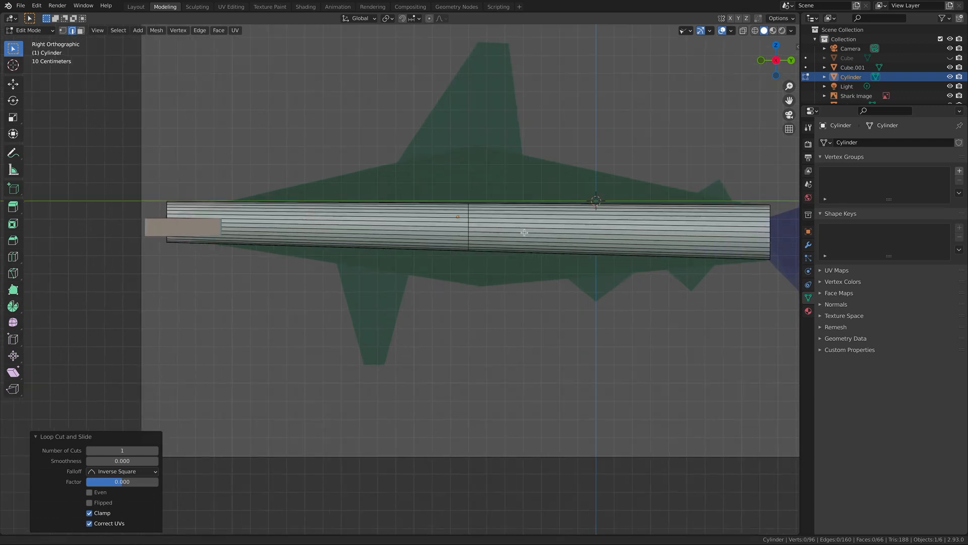
# - Select the cylinder's middle edge loop and enlarge it uniformly to roughly the thickness of the reference's body
pyautogui.scroll(6, 522, 232)
pyautogui.scroll(-2, 673, 264)
pyautogui.scroll(-1, 495, 228)
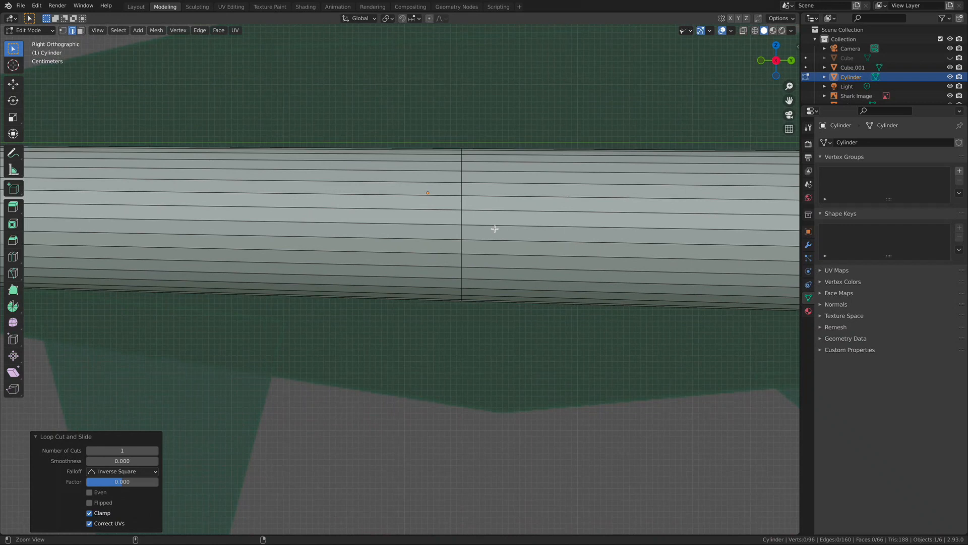
pyautogui.keyDown('alt'); pyautogui.click(462, 233); pyautogui.keyUp('alt')
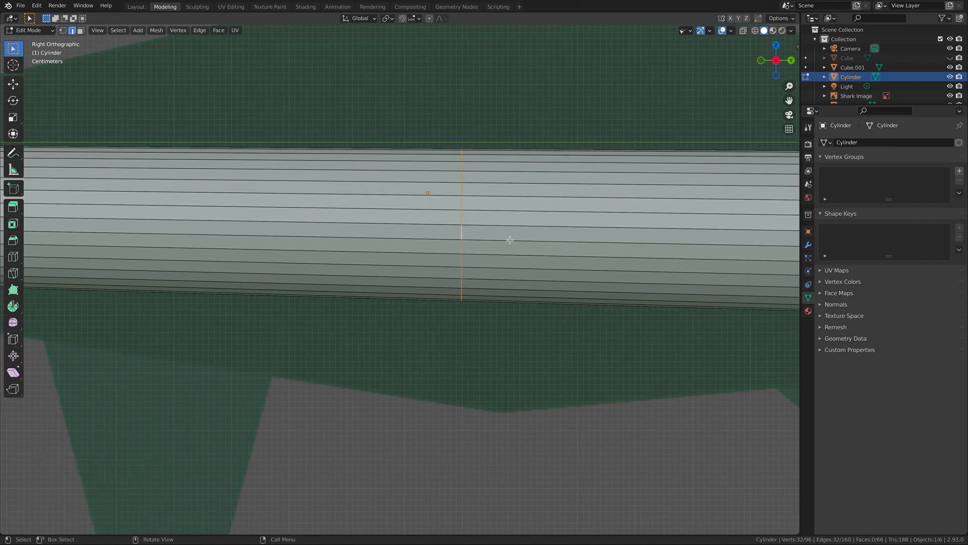
pyautogui.scroll(-6, 515, 195)
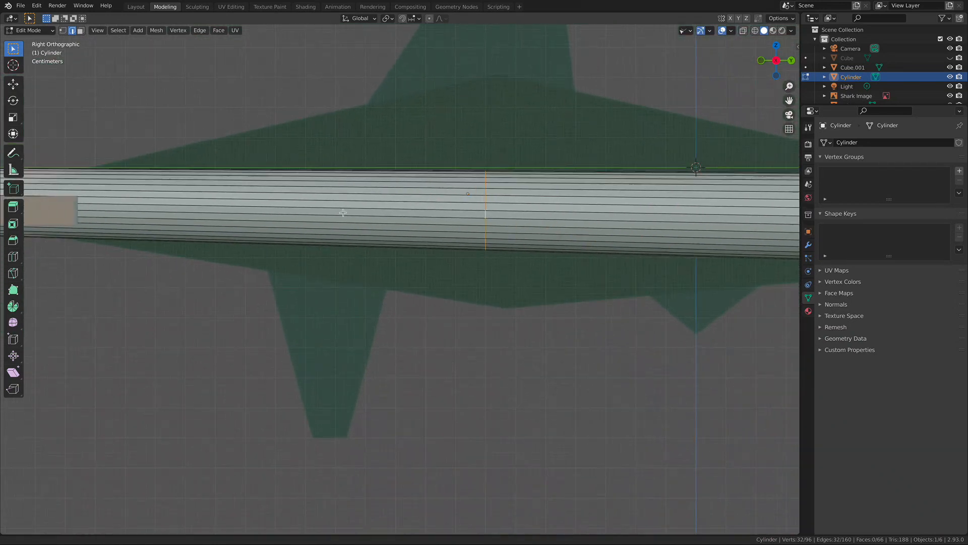
pyautogui.keyDown('shift'); pyautogui.moveTo(456, 206); pyautogui.dragTo(447, 215, button='middle'); pyautogui.keyUp('shift')
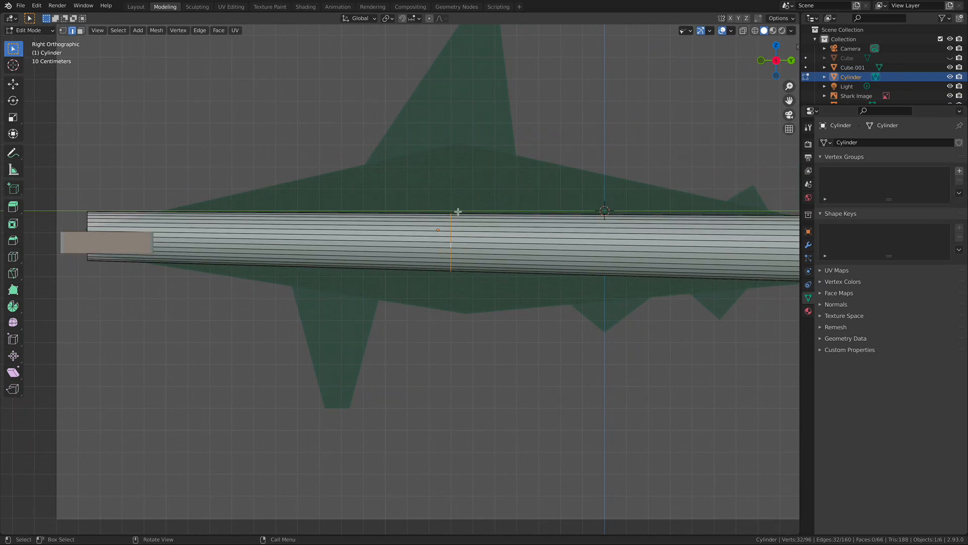
pyautogui.press('s')
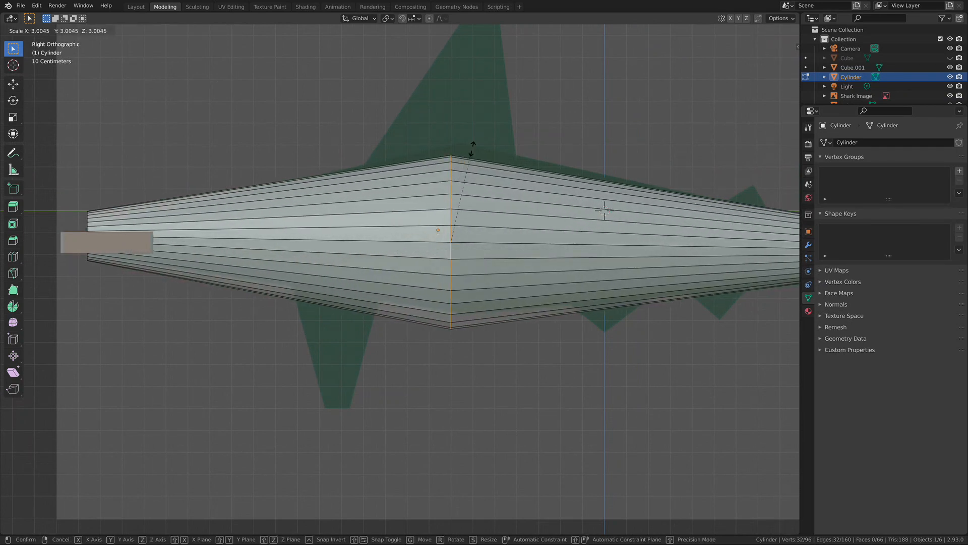
pyautogui.click(470, 157)
# - Fill the middle edge loop with a face and move the loop about 0.06 m tailward and 0.05 m up
pyautogui.press('f')
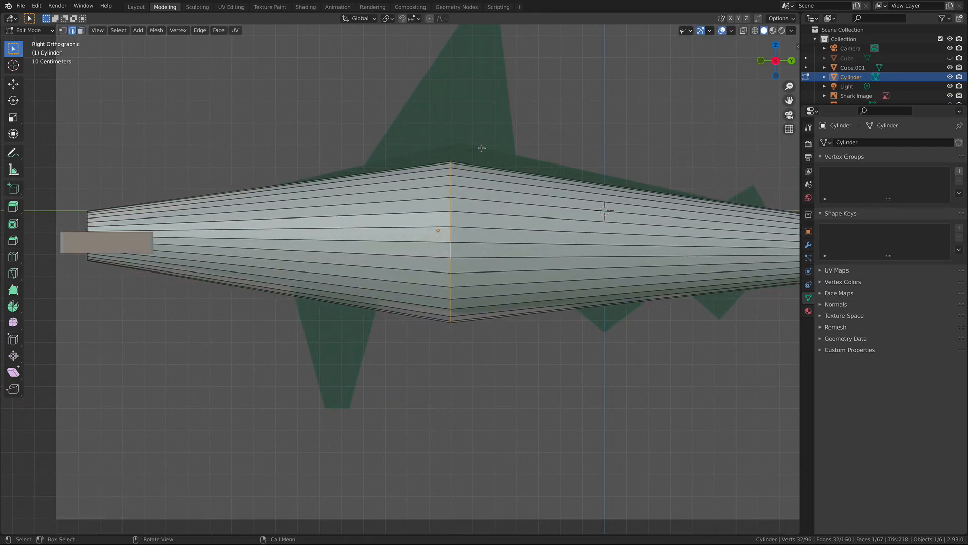
pyautogui.press('g')
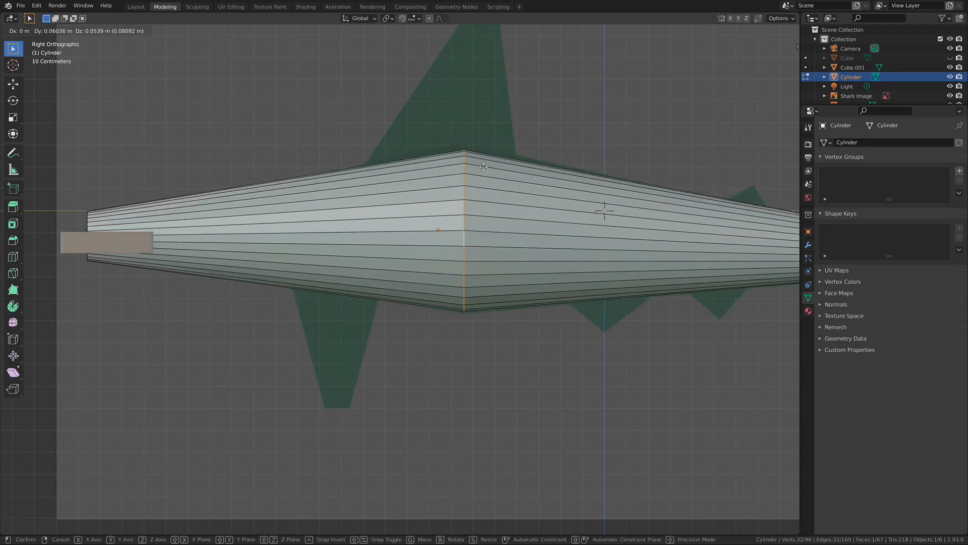
pyautogui.click(484, 164)
pyautogui.click(486, 158)
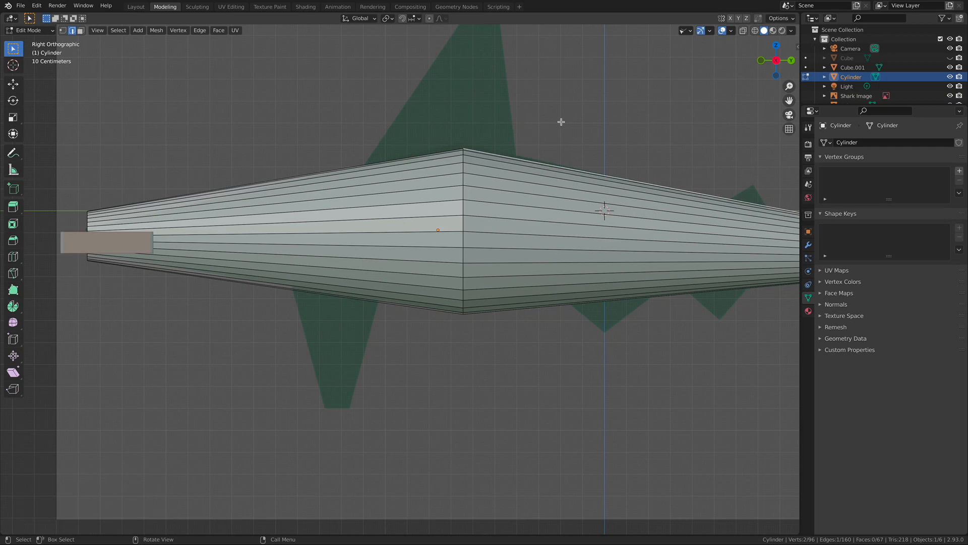
# - Examine the tapered body from several angles against the reference image, ending in the right side view
pyautogui.scroll(-5, 552, 127)
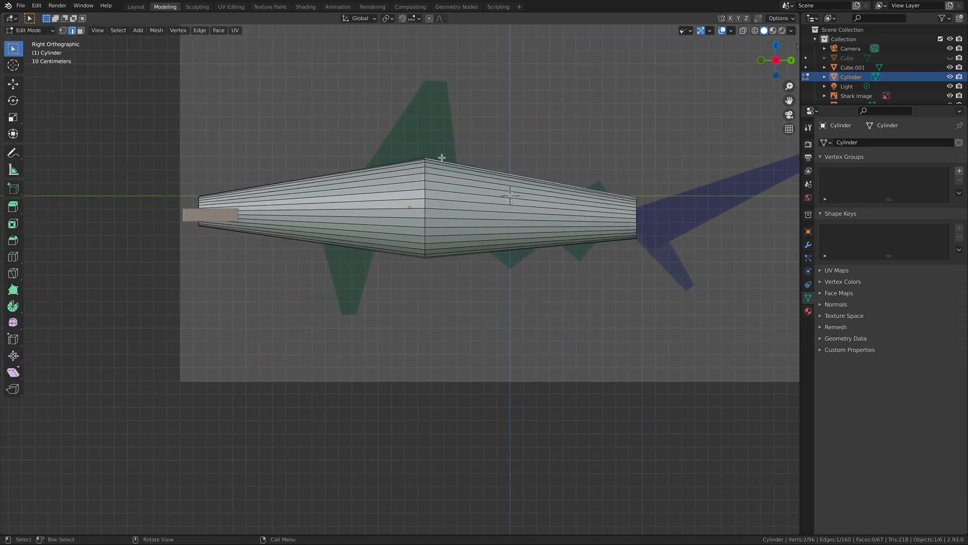
pyautogui.moveTo(487, 156); pyautogui.dragTo(421, 179, button='middle')
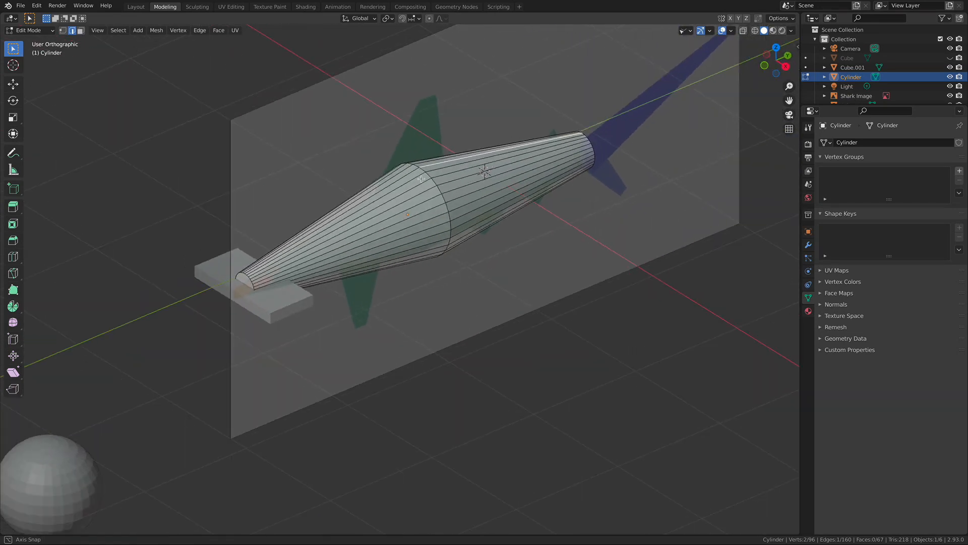
pyautogui.moveTo(364, 283); pyautogui.dragTo(343, 284, button='middle')
pyautogui.moveTo(456, 249); pyautogui.dragTo(488, 222, button='middle')
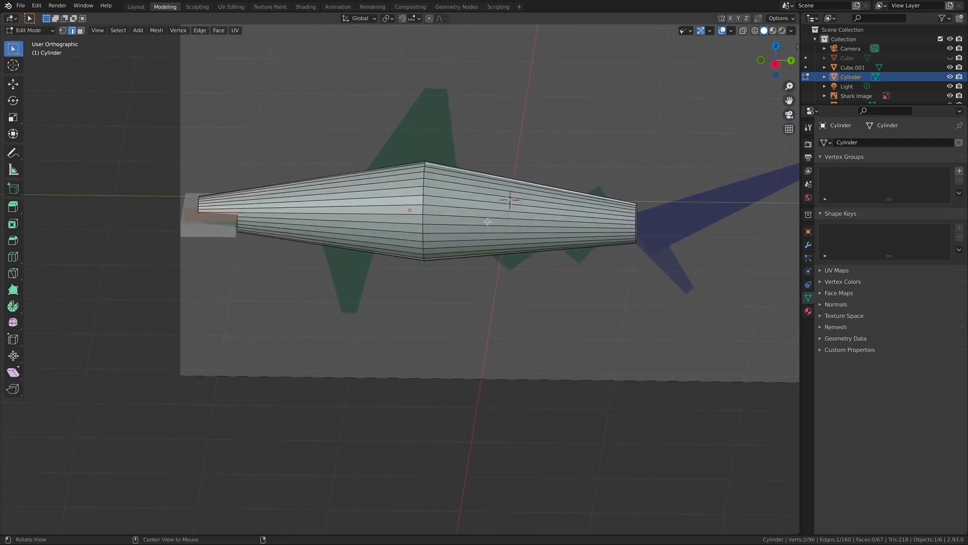
pyautogui.moveTo(400, 220); pyautogui.dragTo(381, 292, button='middle')
pyautogui.moveTo(472, 231); pyautogui.dragTo(298, 258, button='middle')
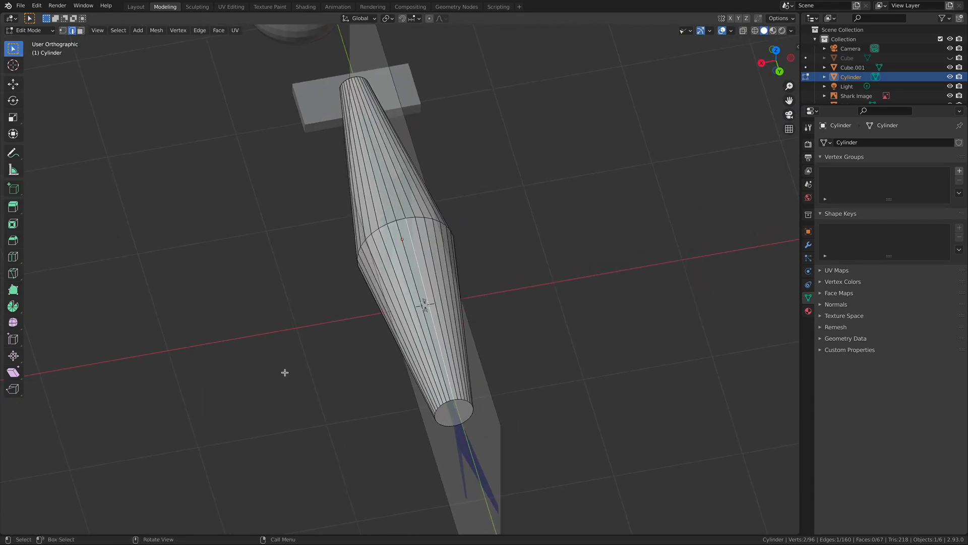
pyautogui.moveTo(416, 396); pyautogui.dragTo(338, 244, button='middle')
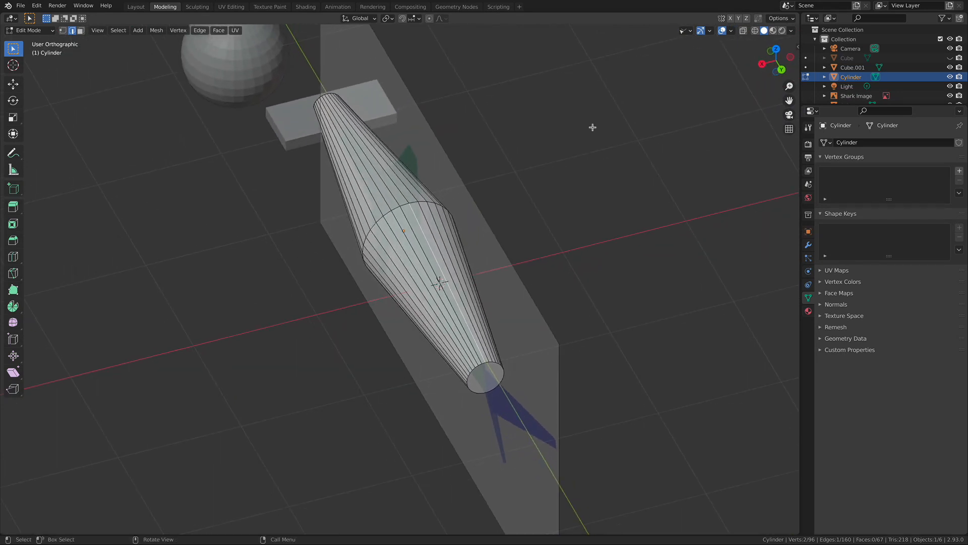
pyautogui.keyDown('alt'); pyautogui.moveTo(307, 258); pyautogui.dragTo(386, 261); pyautogui.keyUp('alt')
pyautogui.scroll(2, 479, 229)
pyautogui.press('KP_3')
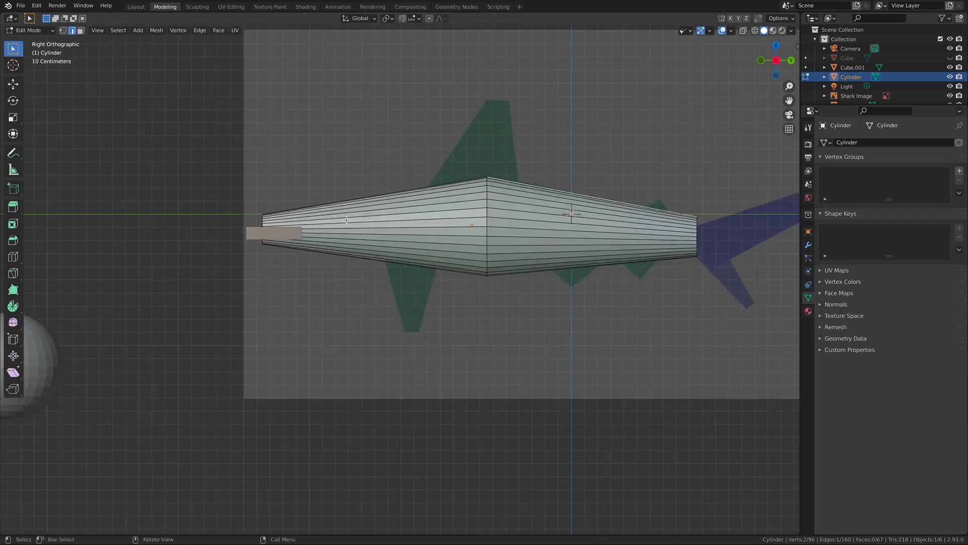
# - Switch to Object Mode and add a 2 m cube mesh at the world origin
pyautogui.click(143, 31)
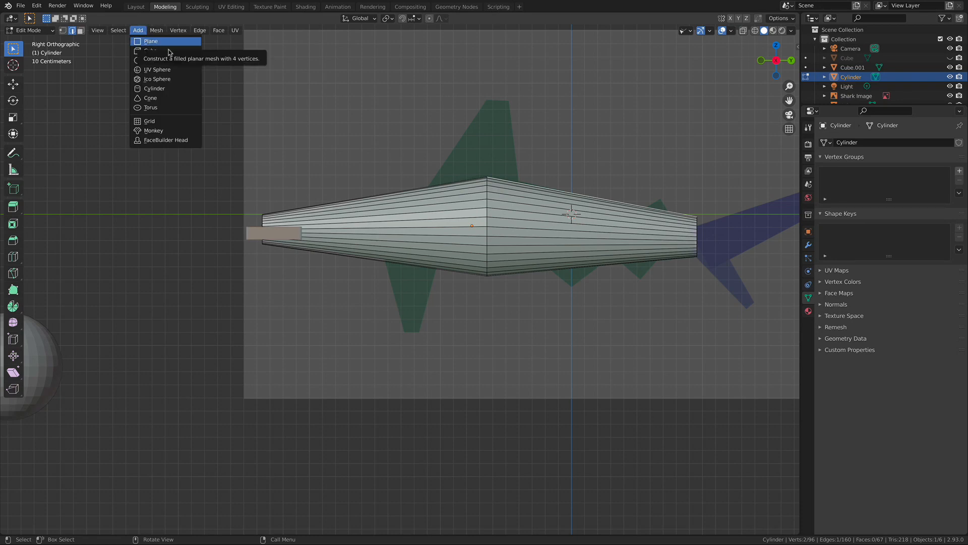
pyautogui.click(33, 31)
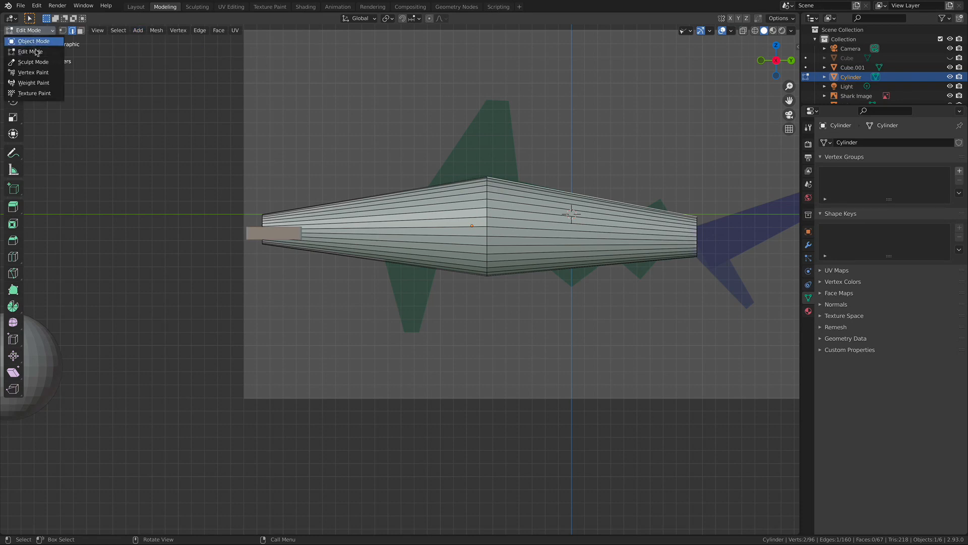
pyautogui.click(27, 38)
pyautogui.click(110, 34)
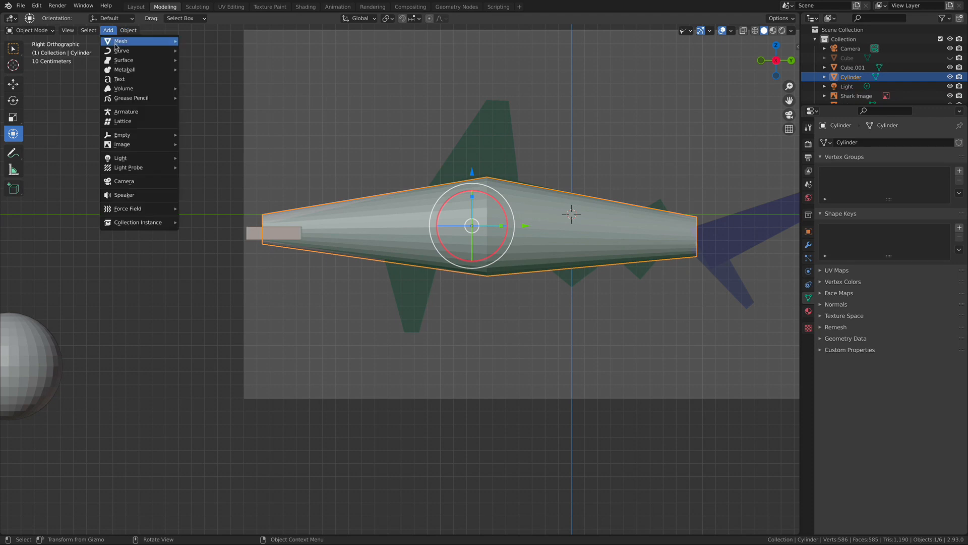
pyautogui.moveTo(121, 41)
pyautogui.click(217, 52)
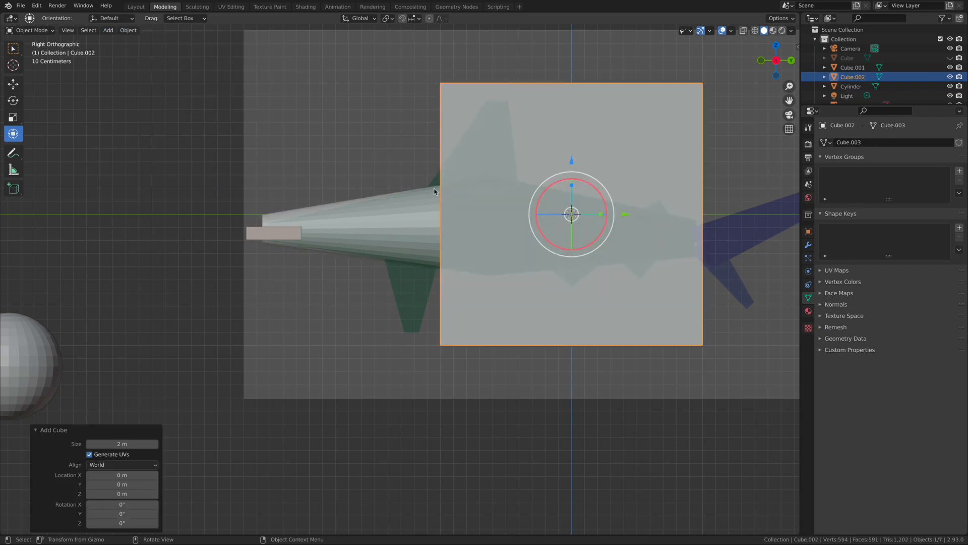
# - Move the new cube headward along Y past the reference image and raise it about 0.21 m as a spare block
pyautogui.moveTo(624, 216); pyautogui.dragTo(198, 210)
pyautogui.keyDown('shift'); pyautogui.moveTo(303, 181); pyautogui.dragTo(447, 146, button='middle'); pyautogui.keyUp('shift')
pyautogui.keyDown('ctrl'); pyautogui.moveTo(446, 146); pyautogui.dragTo(387, 166, button='middle'); pyautogui.keyUp('ctrl')
pyautogui.moveTo(357, 187); pyautogui.dragTo(294, 187)
pyautogui.moveTo(243, 142); pyautogui.dragTo(231, 99)
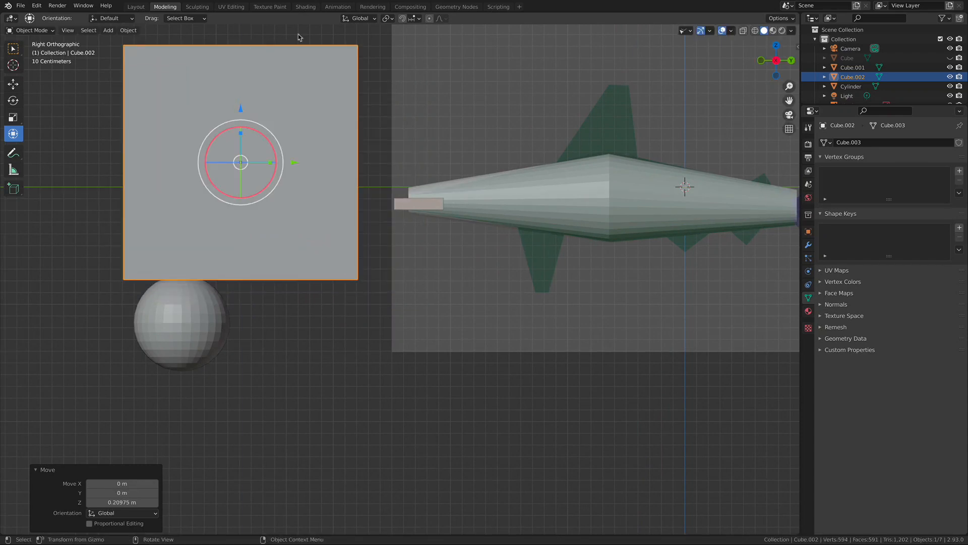
# - Scale the spare cube uniformly to about 0.42 and move it about 0.34 m farther headward along Y
pyautogui.scroll(-5, 277, 194)
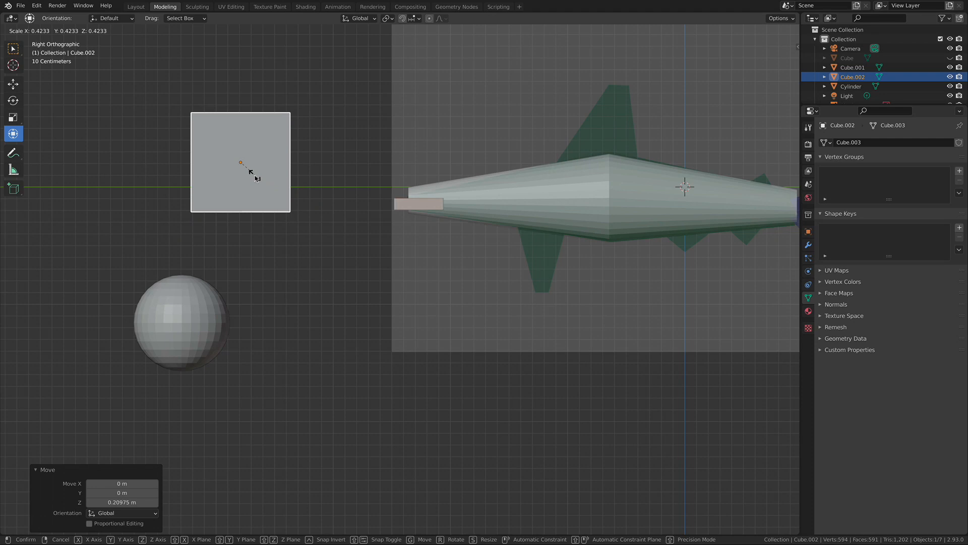
pyautogui.hotkey('alt', 'a')
pyautogui.keyDown('alt'); pyautogui.keyDown('shift'); pyautogui.moveTo(335, 156); pyautogui.dragTo(194, 172); pyautogui.keyUp('shift'); pyautogui.keyUp('alt')
pyautogui.hotkey('ctrl', 'z')
pyautogui.keyDown('alt'); pyautogui.keyDown('shift'); pyautogui.moveTo(319, 141); pyautogui.dragTo(259, 142); pyautogui.keyUp('shift'); pyautogui.keyUp('alt')
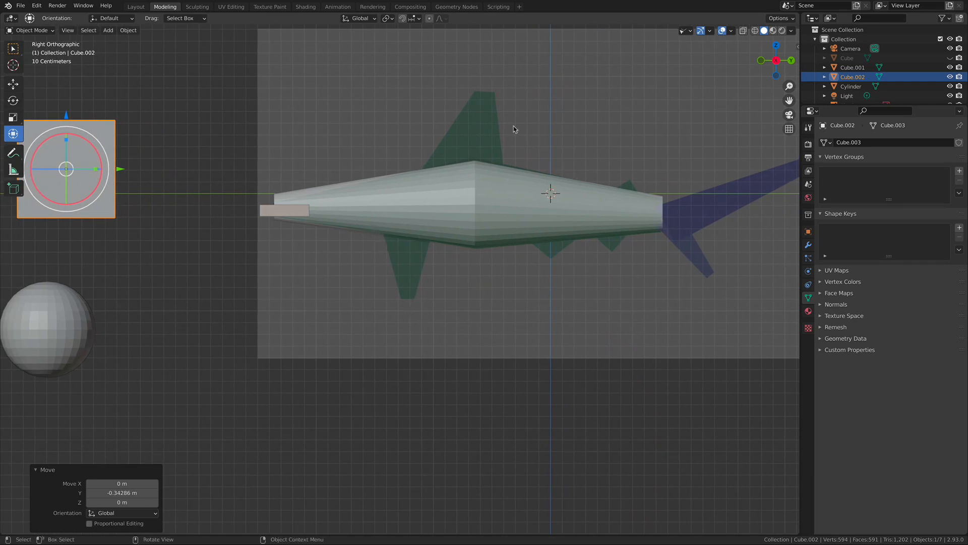
# - Duplicate the spare cube and place the copy over the reference's dorsal fin, about 3.45 m tailward and 0.52 m up
pyautogui.keyDown('alt'); pyautogui.keyDown('shift'); pyautogui.moveTo(562, 175); pyautogui.dragTo(429, 172); pyautogui.keyUp('shift'); pyautogui.keyUp('alt')
pyautogui.keyDown('alt'); pyautogui.keyDown('shift'); pyautogui.moveTo(461, 249); pyautogui.dragTo(543, 251); pyautogui.keyUp('shift'); pyautogui.keyUp('alt')
pyautogui.keyDown('ctrl'); pyautogui.keyDown('alt'); pyautogui.moveTo(527, 254); pyautogui.dragTo(582, 253); pyautogui.keyUp('alt'); pyautogui.keyUp('ctrl')
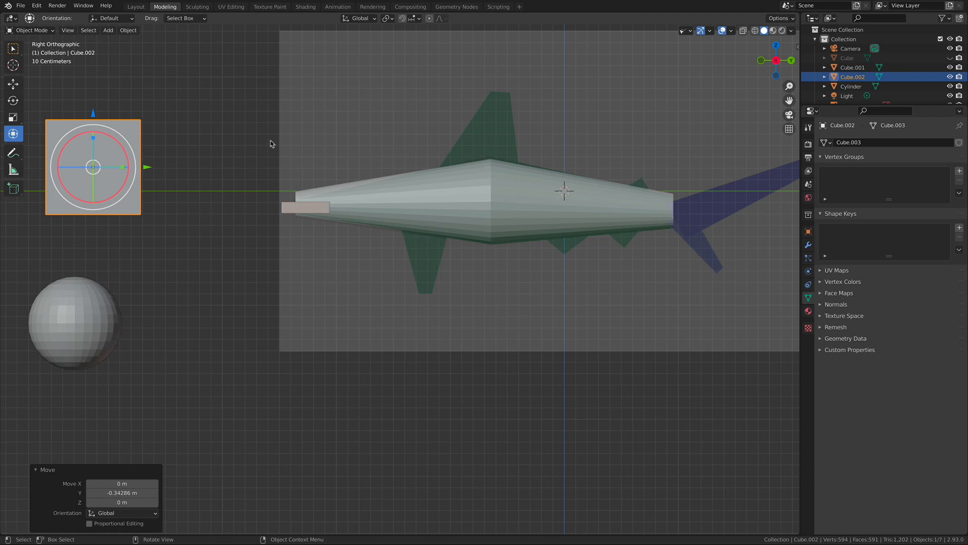
pyautogui.click(192, 146)
pyautogui.click(136, 157)
pyautogui.keyDown('alt'); pyautogui.keyDown('shift'); pyautogui.moveTo(247, 168); pyautogui.dragTo(232, 198); pyautogui.keyUp('shift'); pyautogui.keyUp('alt')
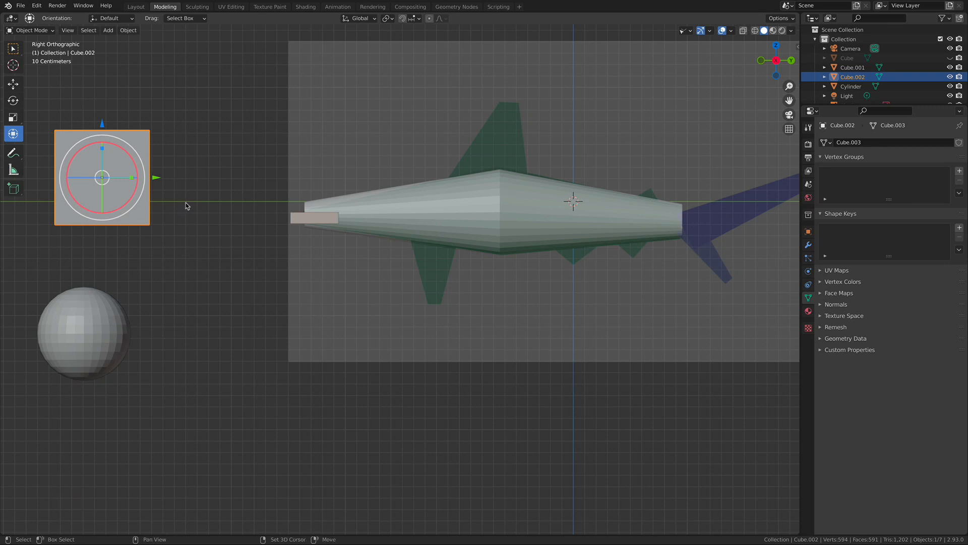
pyautogui.hotkey('shift', 'd')
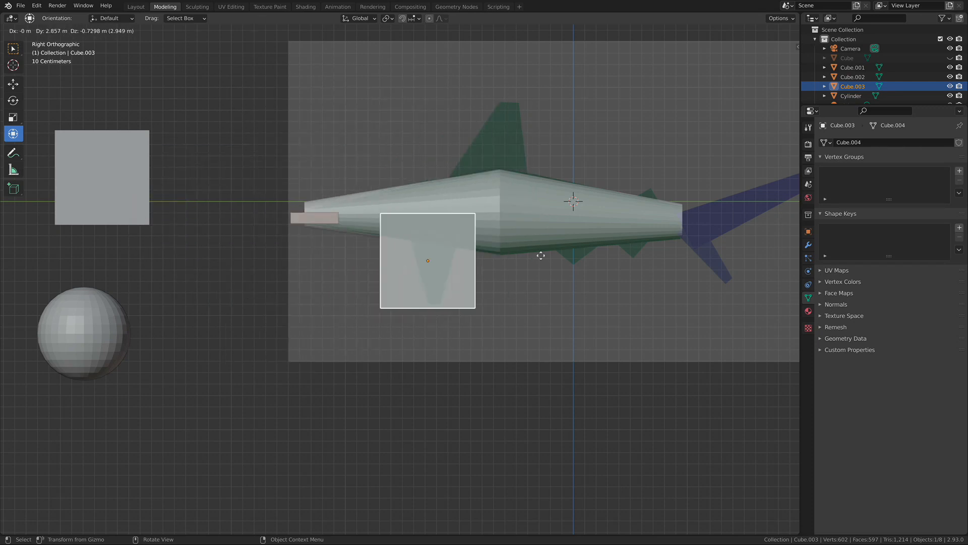
pyautogui.click(579, 144)
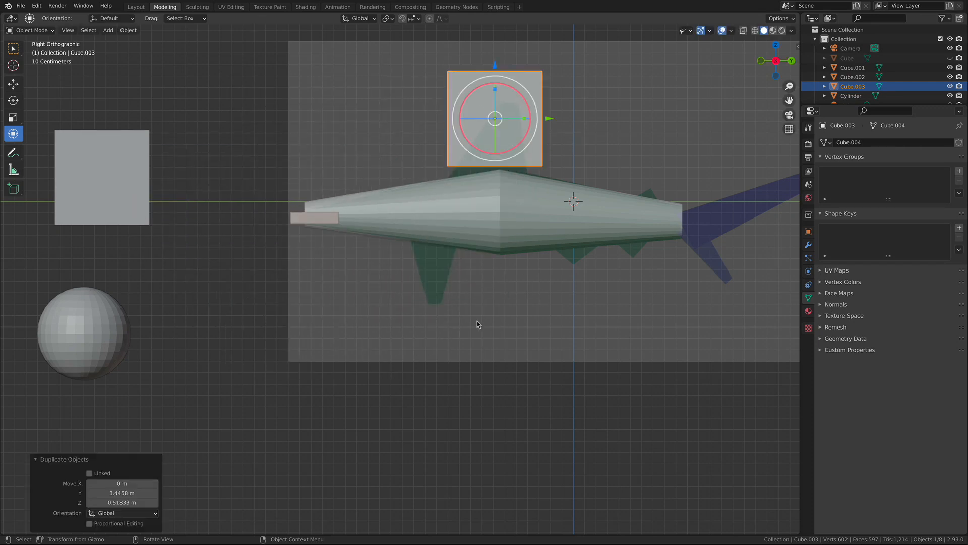
# - Lower the dorsal fin cube about 0.13 m onto the body and narrow it along Y to the reference fin's base width
pyautogui.scroll(4, 555, 141)
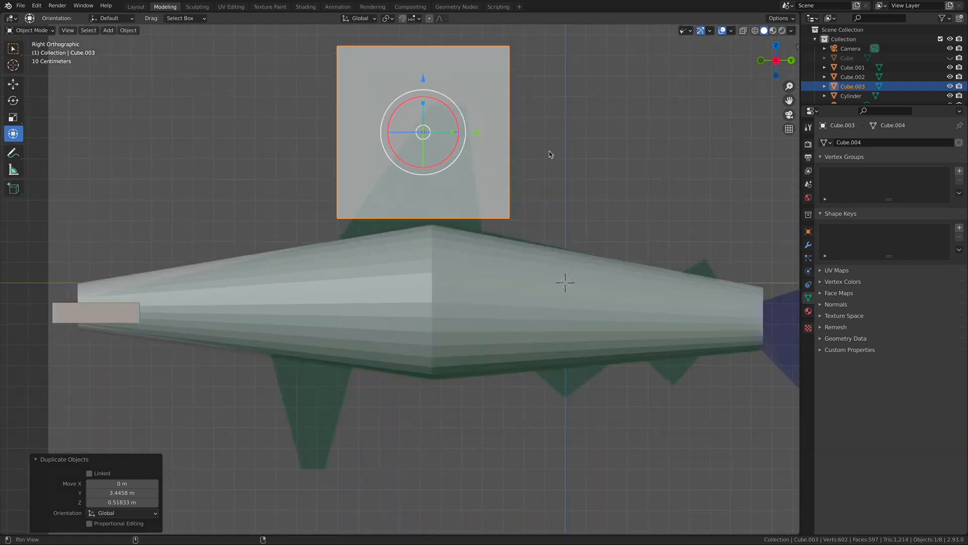
pyautogui.moveTo(408, 104); pyautogui.dragTo(407, 131)
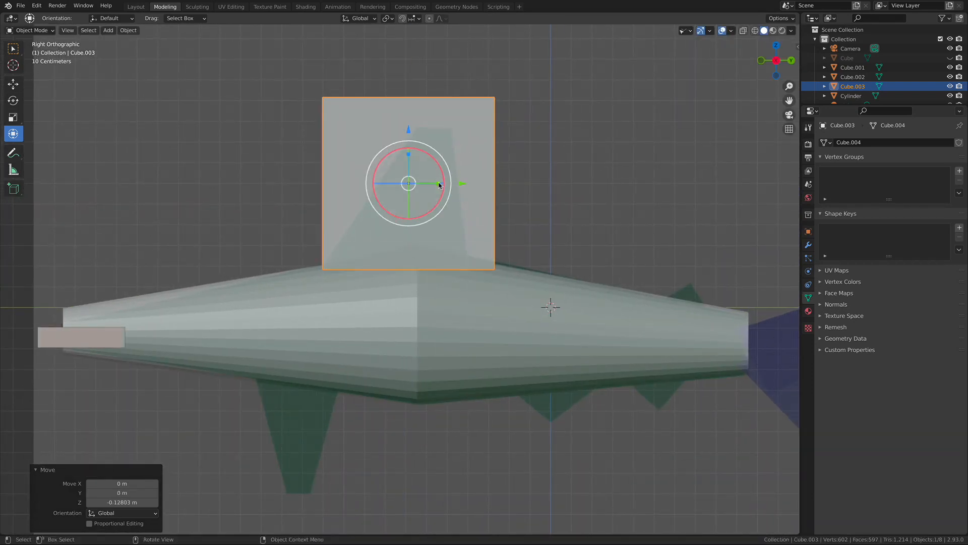
pyautogui.press('s')
pyautogui.press('y')
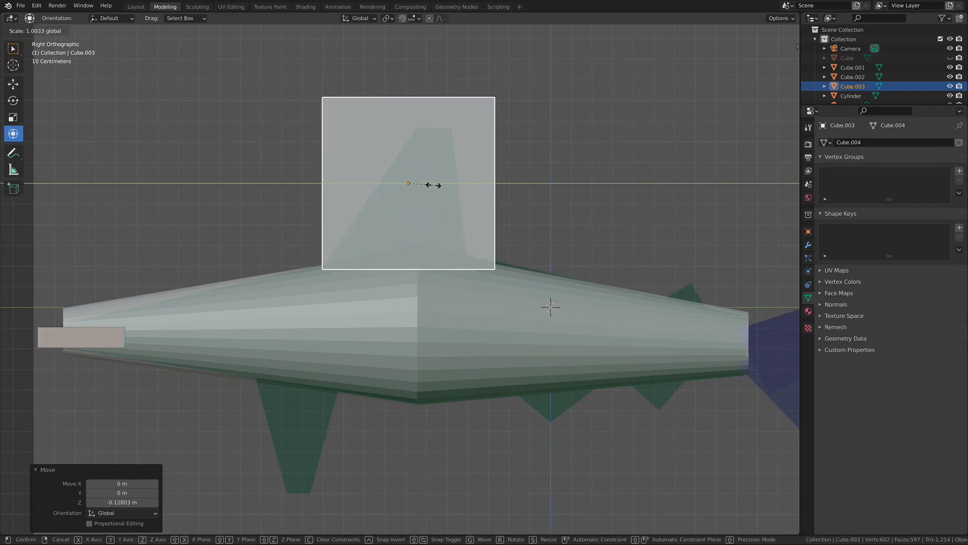
pyautogui.click(432, 185)
pyautogui.moveTo(438, 186); pyautogui.dragTo(446, 185)
pyautogui.click(430, 111)
# - Flatten the dorsal fin cube along X into a thin plate, finishing with a scale factor of about 0.244
pyautogui.moveTo(501, 150); pyautogui.dragTo(439, 174, button='middle')
pyautogui.click(444, 187)
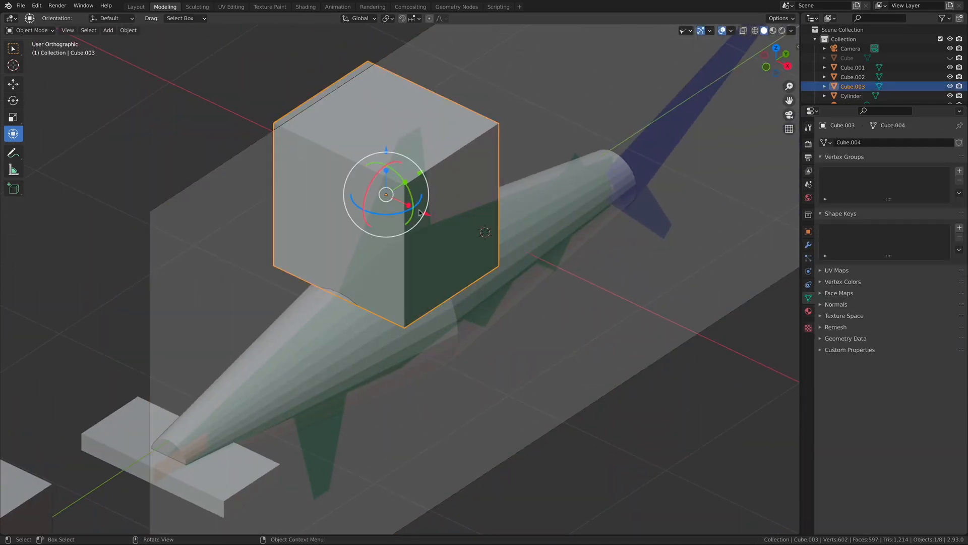
pyautogui.moveTo(410, 206); pyautogui.dragTo(388, 196)
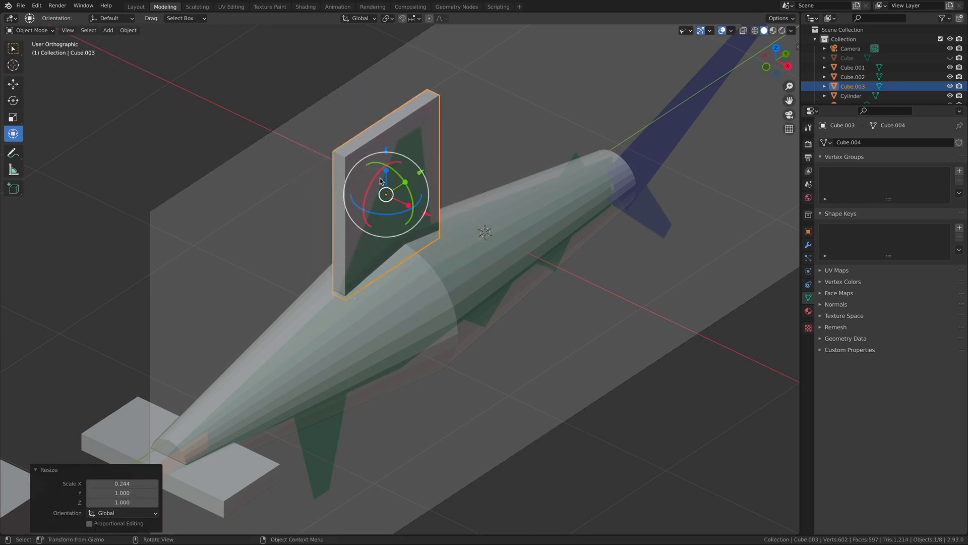
pyautogui.click(321, 83)
pyautogui.moveTo(321, 84); pyautogui.dragTo(147, 98, button='middle')
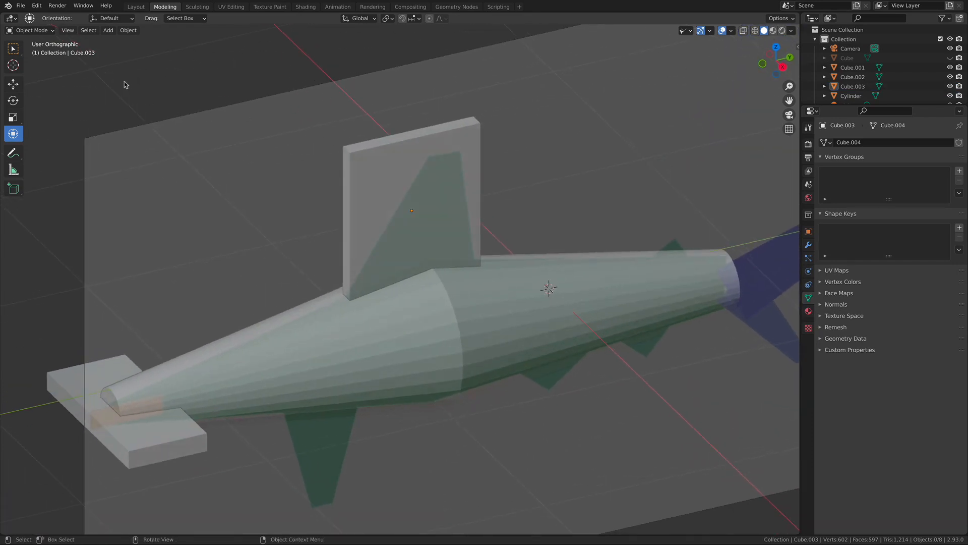
# - In Edit Mode, move the dorsal plate's upper front edge tailward along Y to form the fin's sloped leading edge
pyautogui.click(36, 30)
pyautogui.click(39, 52)
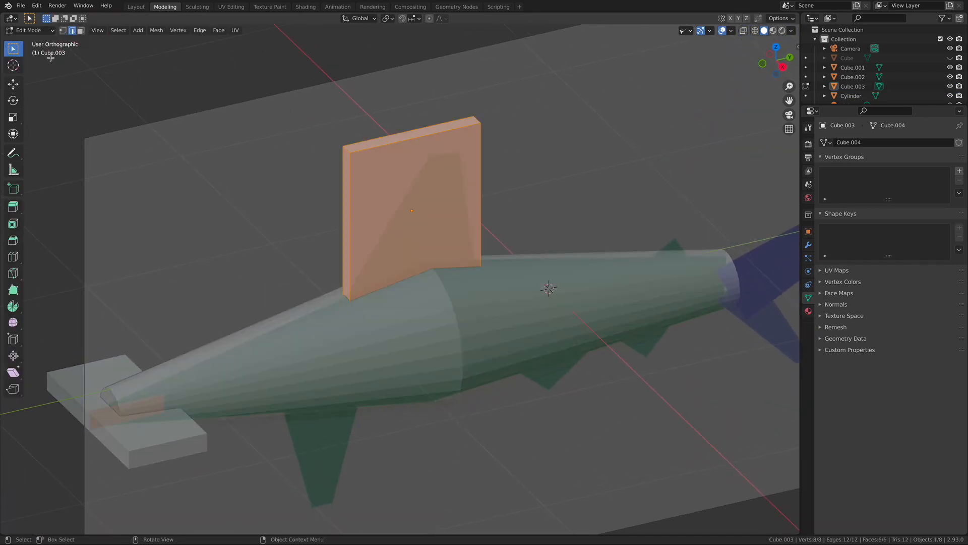
pyautogui.click(352, 122)
pyautogui.moveTo(351, 123); pyautogui.dragTo(354, 132, button='middle')
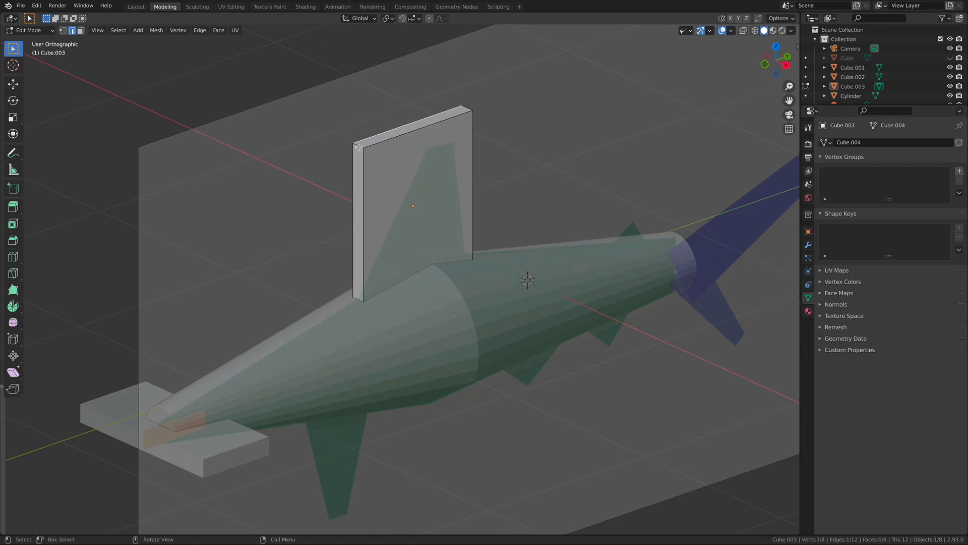
pyautogui.click(14, 86)
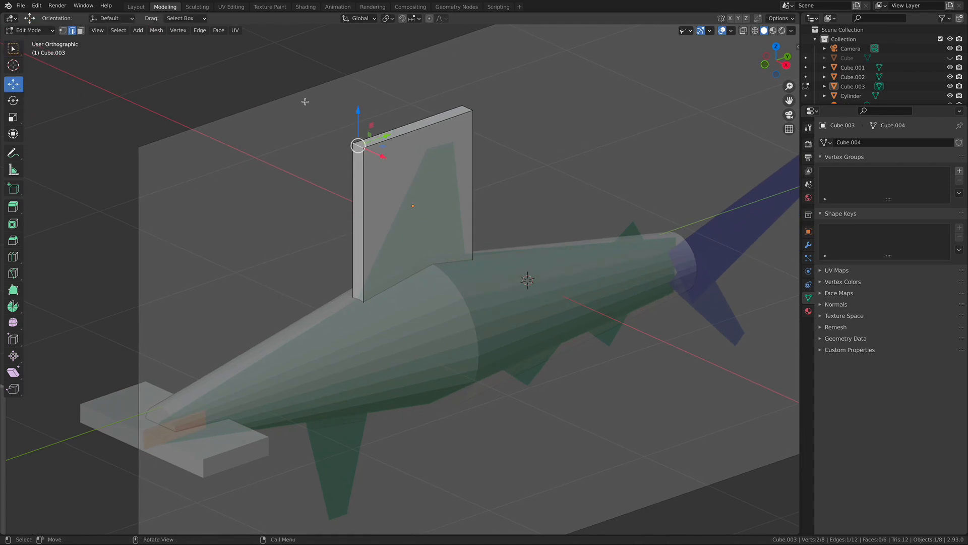
pyautogui.moveTo(395, 137); pyautogui.dragTo(462, 126)
# - Select the dorsal fin's top face and lower it to the height of the reference fin
pyautogui.press('3')
pyautogui.click(483, 91)
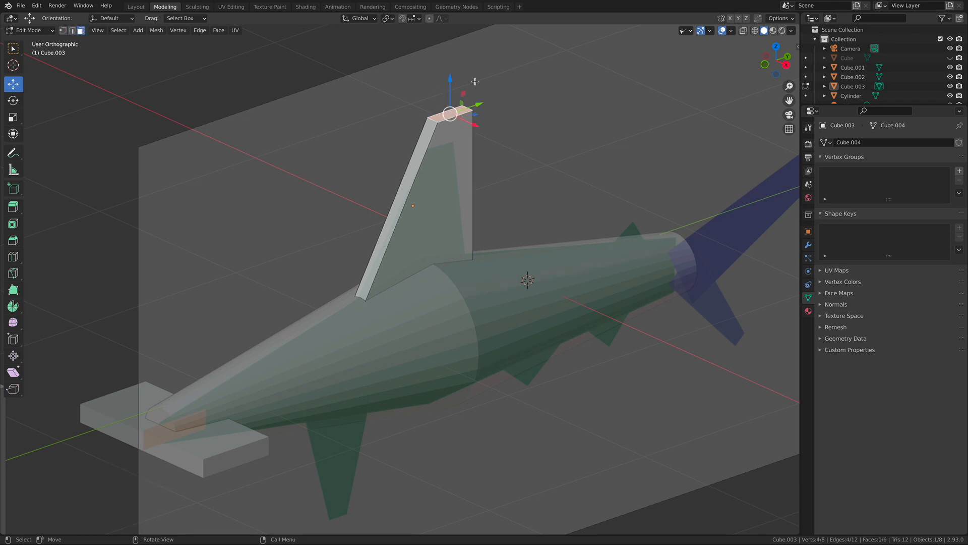
pyautogui.moveTo(449, 79); pyautogui.dragTo(450, 107)
pyautogui.moveTo(450, 107); pyautogui.dragTo(476, 132, button='middle')
# - Move the dorsal fin's upper rear edge headward along Y to slope the trailing edge like the reference
pyautogui.press('2')
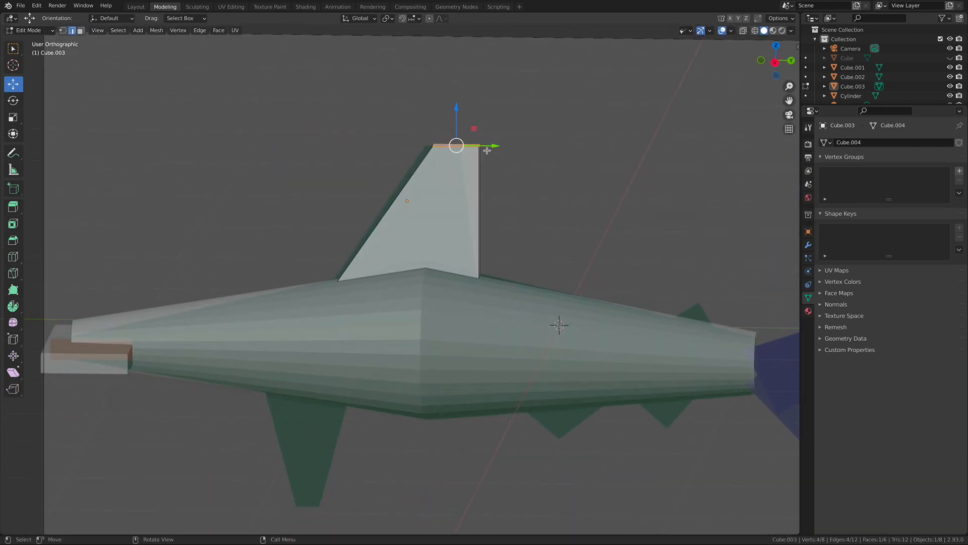
pyautogui.click(505, 145)
pyautogui.moveTo(506, 143); pyautogui.dragTo(472, 155, button='middle')
pyautogui.click(472, 156)
pyautogui.moveTo(504, 159); pyautogui.dragTo(486, 155)
pyautogui.click(490, 135)
pyautogui.moveTo(491, 133); pyautogui.dragTo(423, 130, button='middle')
pyautogui.moveTo(407, 126); pyautogui.dragTo(507, 166)
pyautogui.moveTo(508, 166); pyautogui.dragTo(501, 161, button='middle')
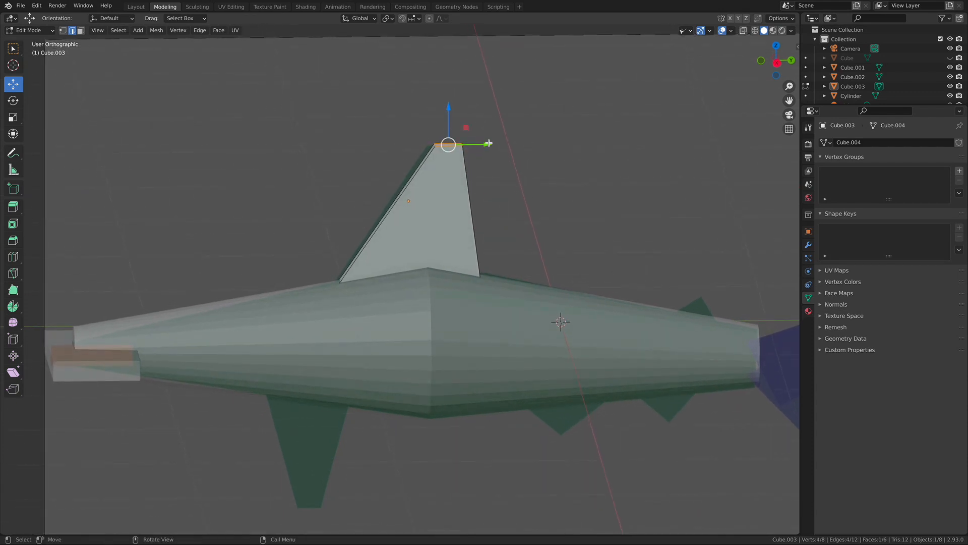
# - Adjust the dorsal fin's top along Y to match the reference outline in the right side view
pyautogui.press('g')
pyautogui.press('y')
pyautogui.click(487, 142)
pyautogui.click(497, 144)
pyautogui.keyDown('alt'); pyautogui.moveTo(497, 145); pyautogui.dragTo(448, 150); pyautogui.keyUp('alt')
pyautogui.click(440, 153)
pyautogui.moveTo(484, 158); pyautogui.dragTo(484, 181, button='middle')
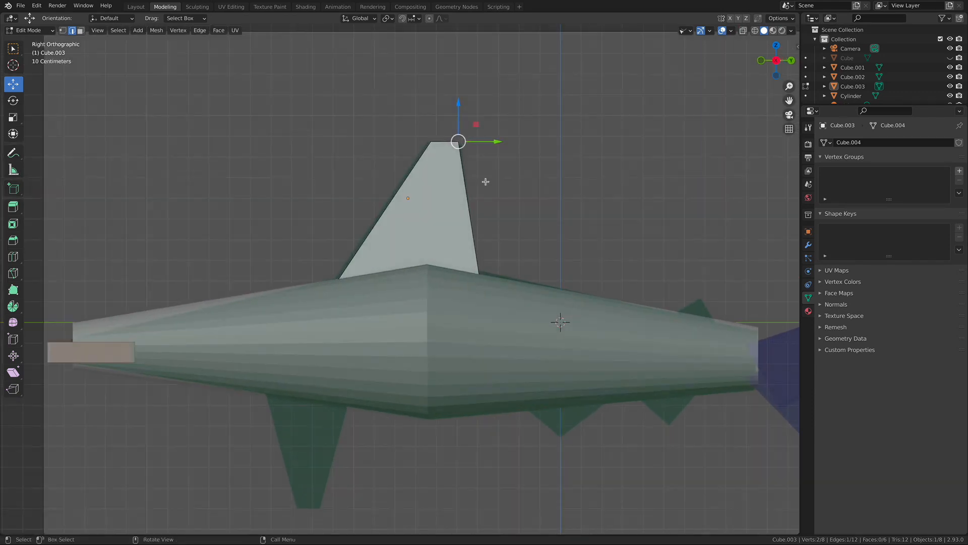
# - Check the dorsal fin against the whole reference shark and return to Object Mode
pyautogui.keyDown('ctrl'); pyautogui.moveTo(414, 232); pyautogui.dragTo(416, 241, button='middle'); pyautogui.keyUp('ctrl')
pyautogui.keyDown('shift'); pyautogui.moveTo(416, 241); pyautogui.dragTo(406, 147, button='middle'); pyautogui.keyUp('shift')
pyautogui.keyDown('shift'); pyautogui.moveTo(379, 117); pyautogui.dragTo(301, 133, button='middle'); pyautogui.keyUp('shift')
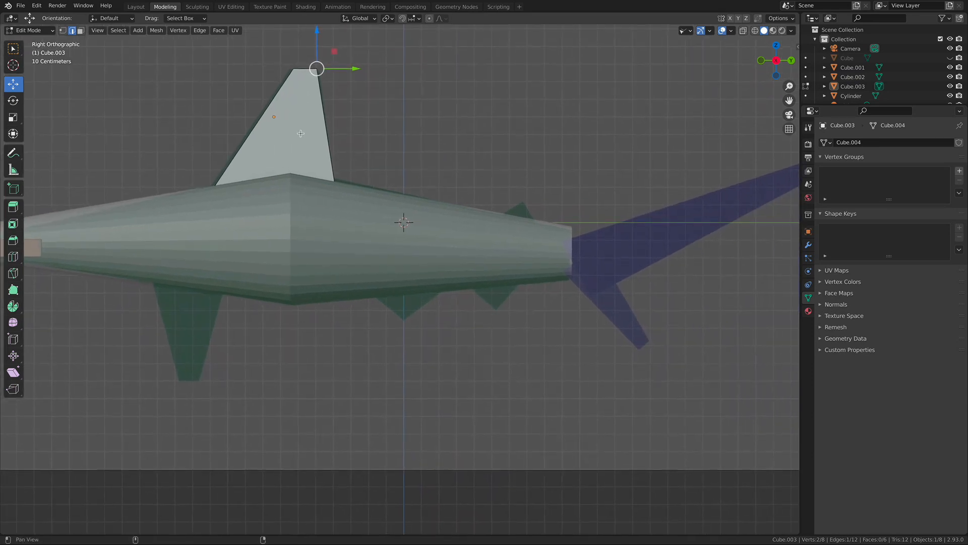
pyautogui.keyDown('shift'); pyautogui.moveTo(648, 232); pyautogui.dragTo(536, 237, button='middle'); pyautogui.keyUp('shift')
pyautogui.keyDown('shift'); pyautogui.moveTo(298, 161); pyautogui.dragTo(526, 203, button='middle'); pyautogui.keyUp('shift')
pyautogui.keyDown('shift'); pyautogui.moveTo(511, 186); pyautogui.dragTo(533, 187, button='middle'); pyautogui.keyUp('shift')
pyautogui.keyDown('shift'); pyautogui.moveTo(461, 174); pyautogui.dragTo(335, 175, button='middle'); pyautogui.keyUp('shift')
pyautogui.click(13, 48)
pyautogui.click(30, 30)
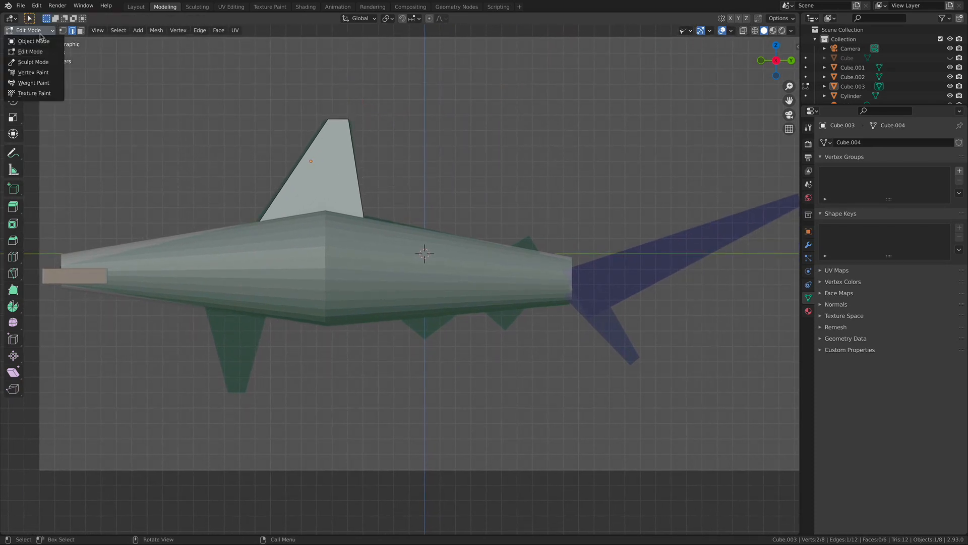
pyautogui.click(30, 38)
# - Duplicate the spare cube ahead of the snout and place the copy over the reference's pectoral fin below the body
pyautogui.keyDown('shift'); pyautogui.moveTo(345, 170); pyautogui.dragTo(399, 158, button='middle'); pyautogui.keyUp('shift')
pyautogui.keyDown('shift'); pyautogui.moveTo(299, 199); pyautogui.dragTo(446, 172, button='middle'); pyautogui.keyUp('shift')
pyautogui.keyDown('ctrl'); pyautogui.moveTo(390, 152); pyautogui.dragTo(415, 157, button='middle'); pyautogui.keyUp('ctrl')
pyautogui.click(163, 183)
pyautogui.keyDown('shift'); pyautogui.moveTo(343, 177); pyautogui.dragTo(272, 169, button='middle'); pyautogui.keyUp('shift')
pyautogui.keyDown('ctrl'); pyautogui.moveTo(313, 157); pyautogui.dragTo(313, 169, button='middle'); pyautogui.keyUp('ctrl')
pyautogui.hotkey('shift', 'd')
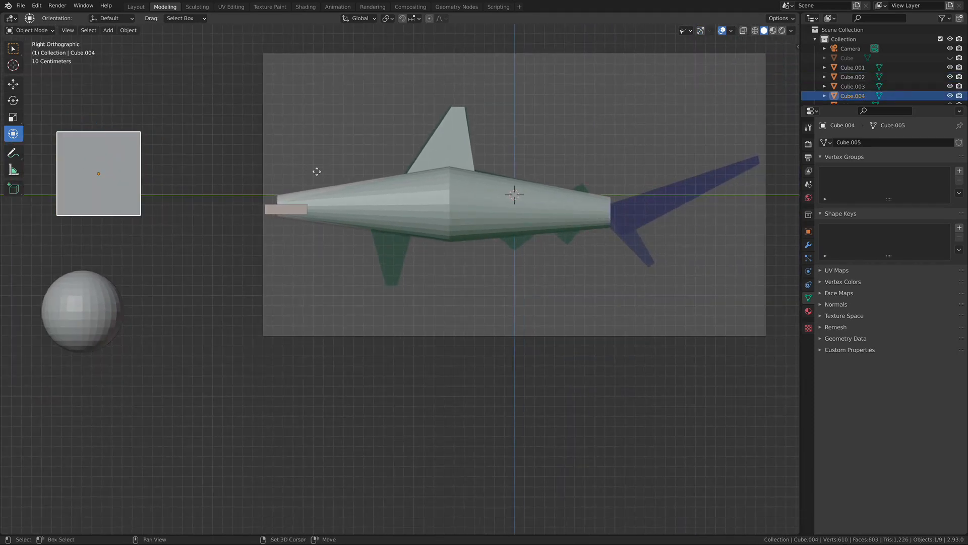
pyautogui.click(602, 265)
# - Select the pectoral fin cube and scale it to 0.456 along Y to match the reference fin's base width
pyautogui.keyDown('shift'); pyautogui.moveTo(339, 145); pyautogui.dragTo(317, 121, button='middle'); pyautogui.keyUp('shift')
pyautogui.keyDown('ctrl'); pyautogui.moveTo(313, 162); pyautogui.dragTo(438, 169, button='middle'); pyautogui.keyUp('ctrl')
pyautogui.keyDown('shift'); pyautogui.moveTo(374, 130); pyautogui.dragTo(358, 115, button='middle'); pyautogui.keyUp('shift')
pyautogui.click(359, 115)
pyautogui.keyDown('shift'); pyautogui.moveTo(375, 174); pyautogui.dragTo(343, 150, button='middle'); pyautogui.keyUp('shift')
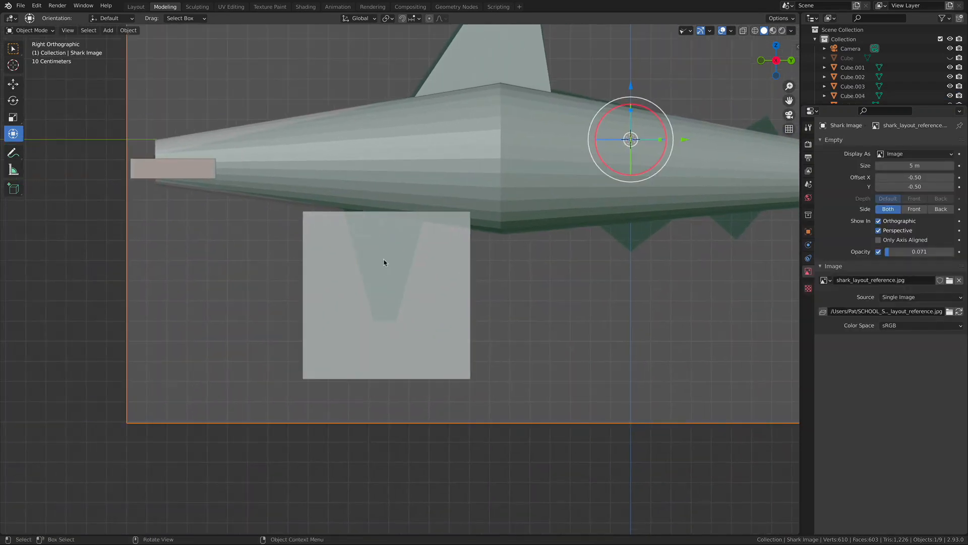
pyautogui.click(381, 262)
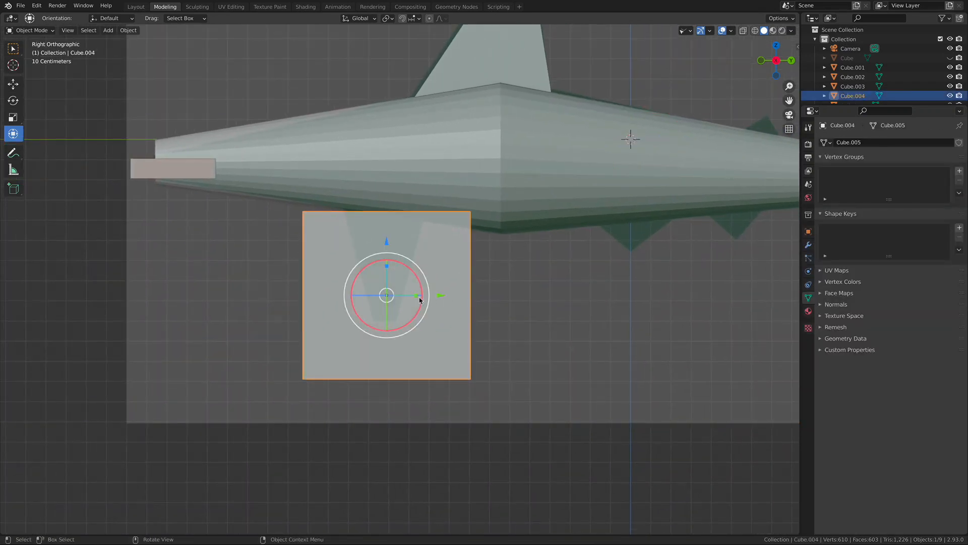
pyautogui.moveTo(413, 299); pyautogui.dragTo(399, 298)
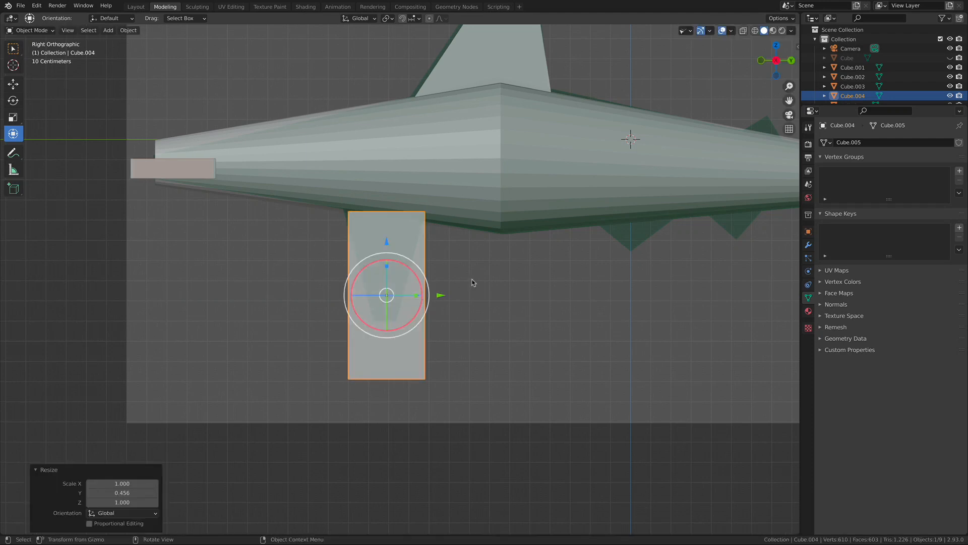
pyautogui.click(451, 259)
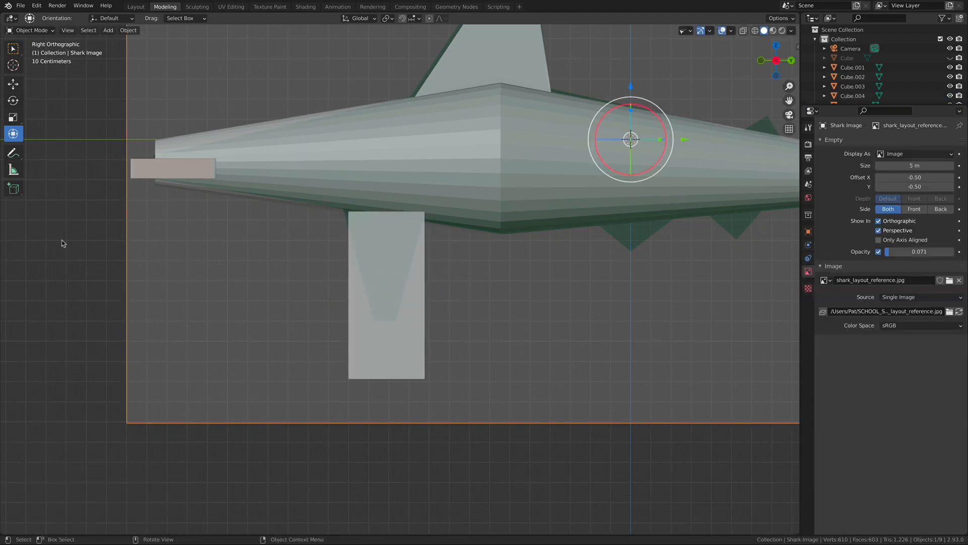
# - Thin the pectoral fin cube along X into a narrow slab, first scaling it by a factor of -0.210
pyautogui.moveTo(266, 271); pyautogui.dragTo(432, 303, button='middle')
pyautogui.click(411, 316)
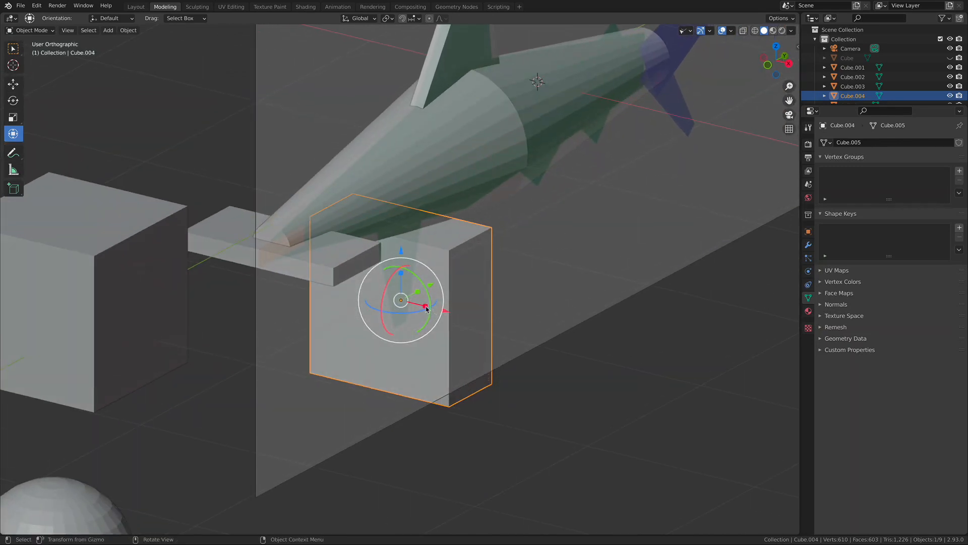
pyautogui.press('s')
pyautogui.press('x')
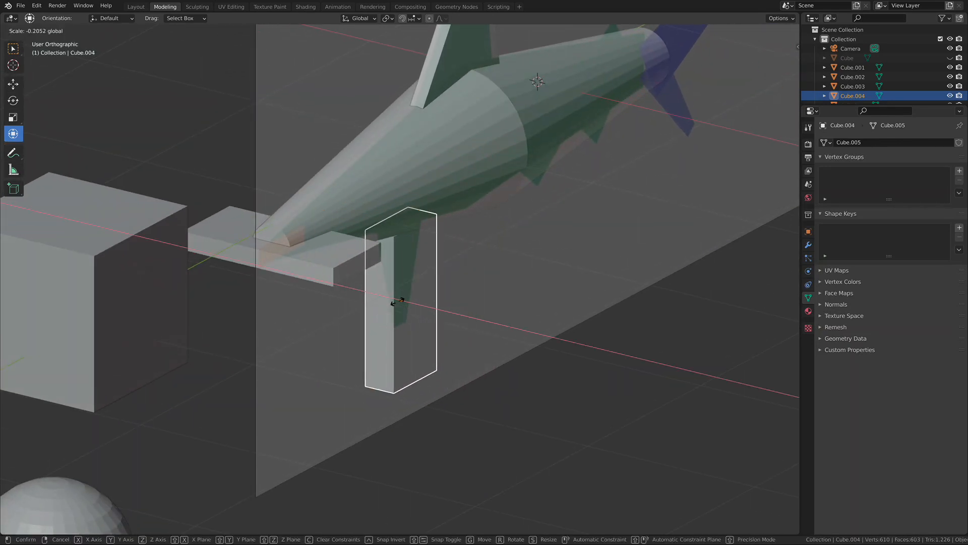
pyautogui.click(413, 305)
pyautogui.press('s')
pyautogui.press('x')
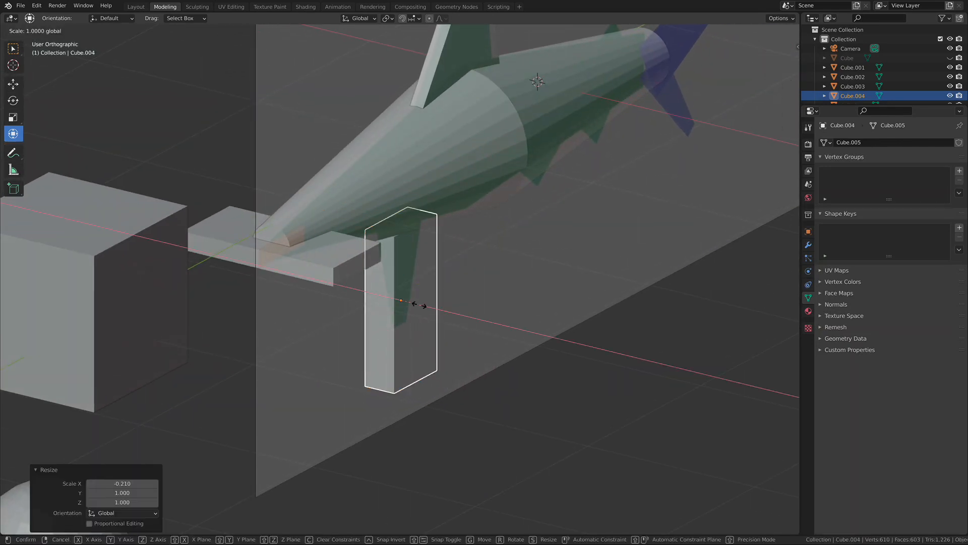
pyautogui.click(276, 273)
# - Refine the pectoral fin slab's proportions and tilt it about the Y axis so it angles away from the body
pyautogui.moveTo(480, 269); pyautogui.dragTo(469, 263, button='middle')
pyautogui.moveTo(424, 292)
pyautogui.mouseDown()
pyautogui.moveTo(411, 278)
pyautogui.moveTo(420, 286)
pyautogui.mouseUp()
pyautogui.moveTo(420, 285)
pyautogui.mouseDown(button='middle')
pyautogui.moveTo(485, 285)
pyautogui.moveTo(436, 294)
pyautogui.mouseUp(button='middle')
pyautogui.moveTo(436, 291); pyautogui.dragTo(428, 275)
pyautogui.moveTo(428, 275); pyautogui.dragTo(464, 263, button='middle')
# - Move the pectoral fin slab outward along X and raise it about 0.163 m so its upper end meets the body
pyautogui.moveTo(456, 305); pyautogui.dragTo(515, 317)
pyautogui.moveTo(533, 297); pyautogui.dragTo(450, 288, button='middle')
pyautogui.moveTo(426, 279); pyautogui.dragTo(426, 255)
pyautogui.moveTo(426, 255); pyautogui.dragTo(499, 268, button='middle')
pyautogui.keyDown('alt'); pyautogui.moveTo(499, 267); pyautogui.dragTo(475, 247); pyautogui.keyUp('alt')
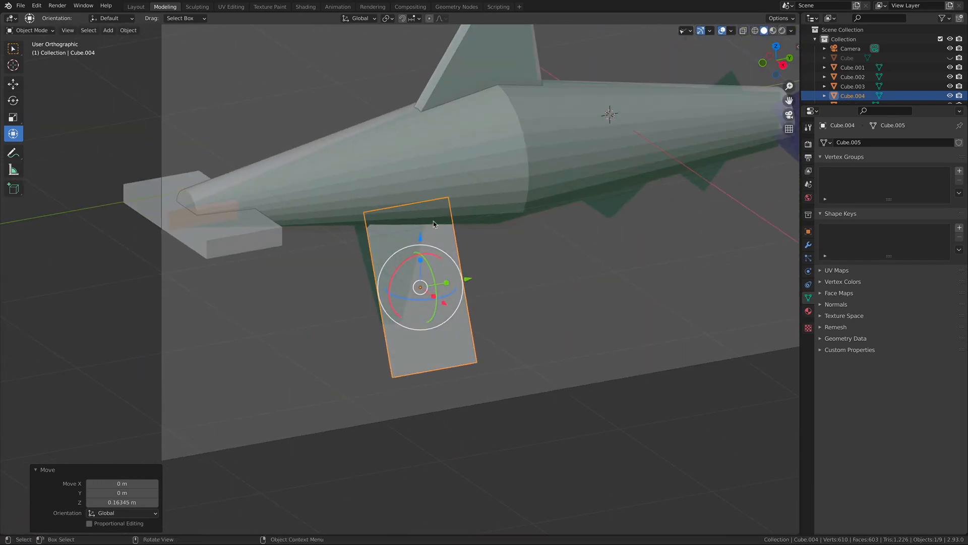
pyautogui.press('KP_3')
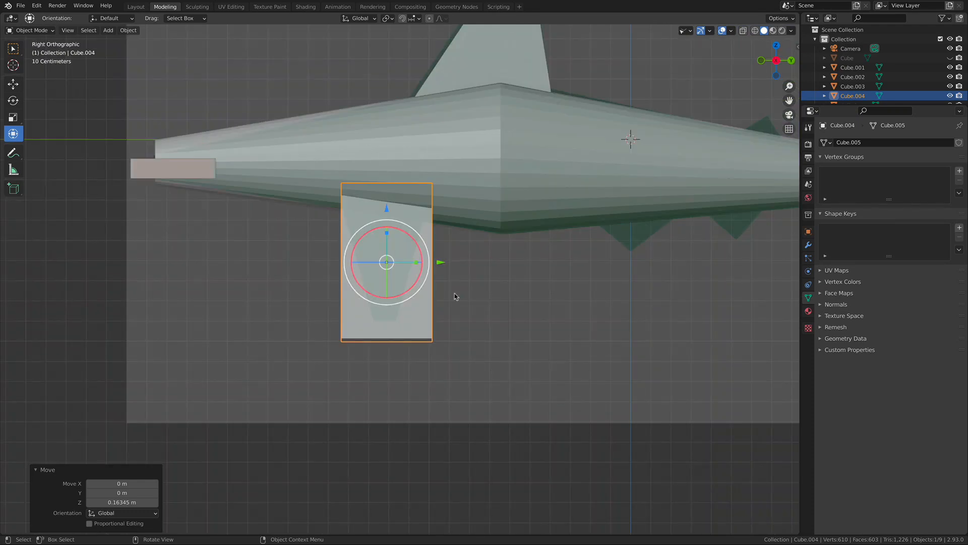
# - In Edit Mode, select the pectoral fin's bottom face and scale it along global Y, narrowing it by a factor of 0.502
pyautogui.moveTo(478, 297); pyautogui.dragTo(371, 283, button='middle')
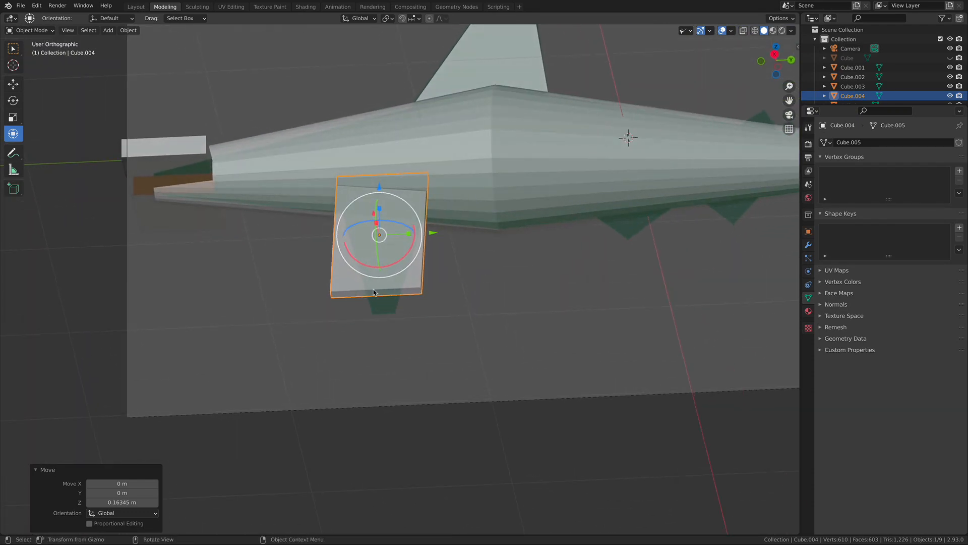
pyautogui.click(49, 31)
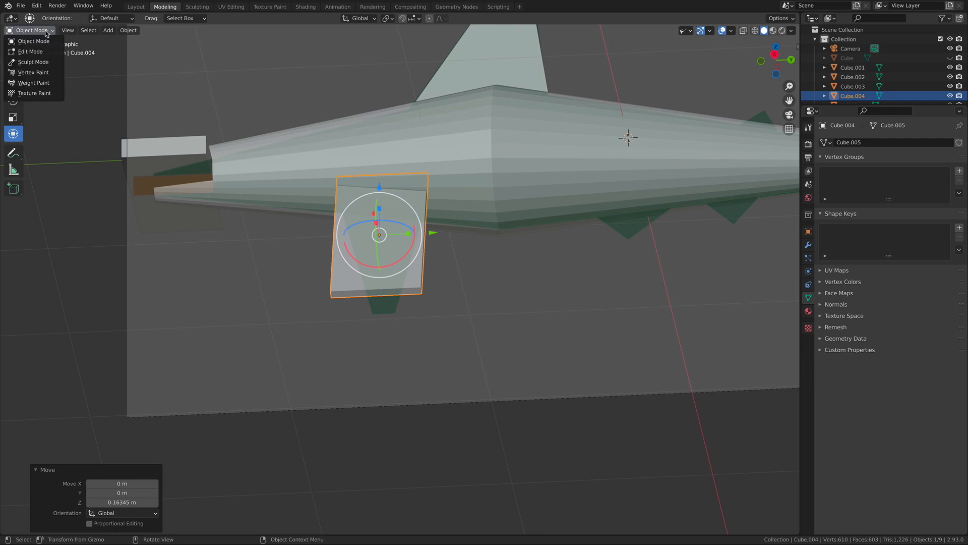
pyautogui.click(28, 50)
pyautogui.click(370, 293)
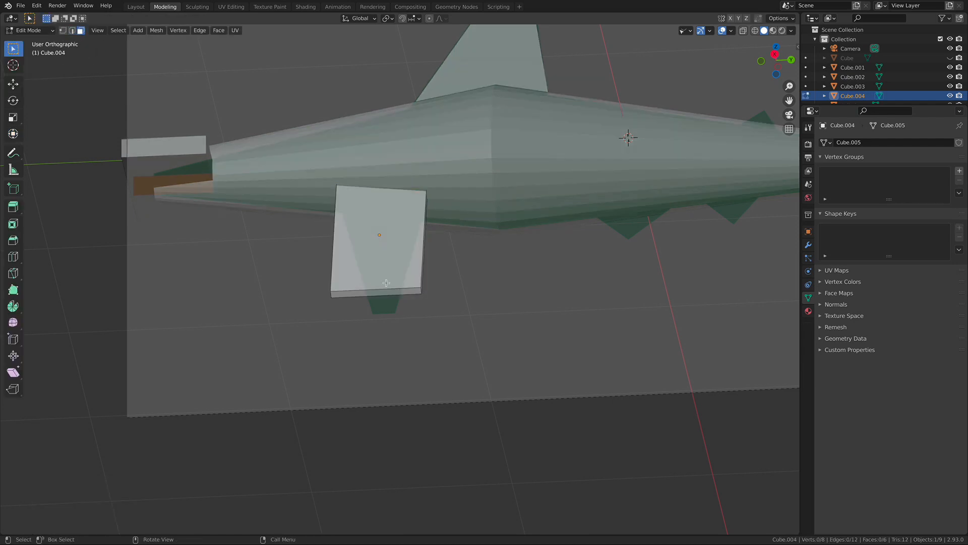
pyautogui.moveTo(360, 272); pyautogui.dragTo(383, 296, button='middle')
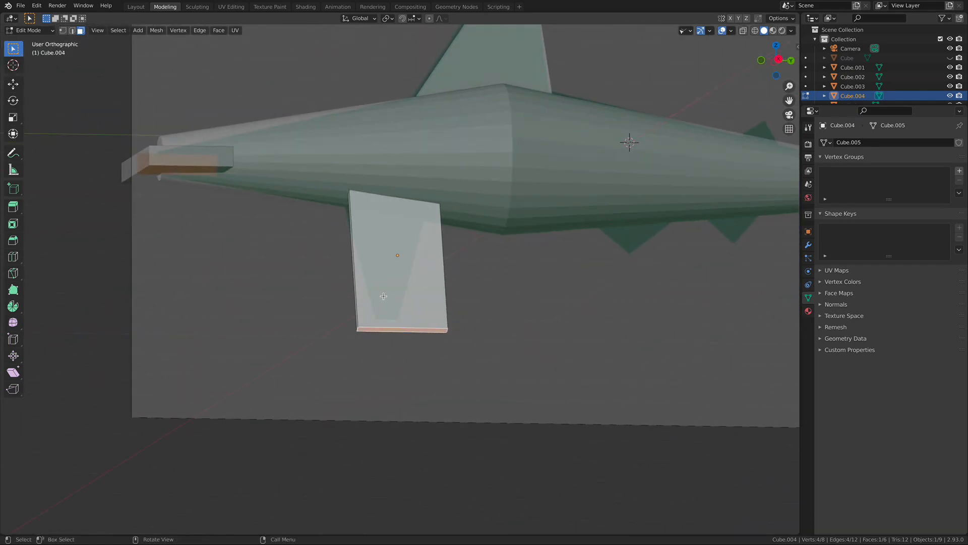
pyautogui.moveTo(453, 256); pyautogui.dragTo(416, 291, button='middle')
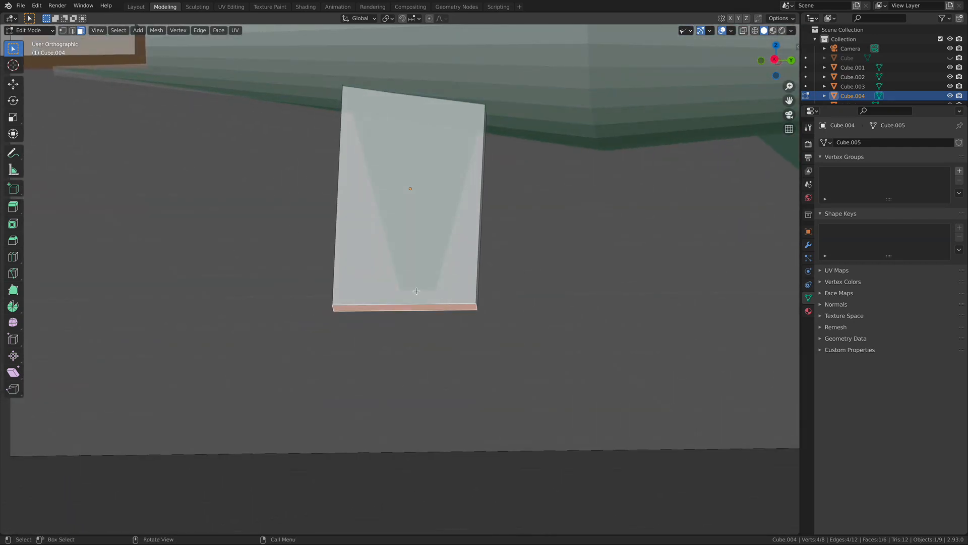
pyautogui.click(13, 119)
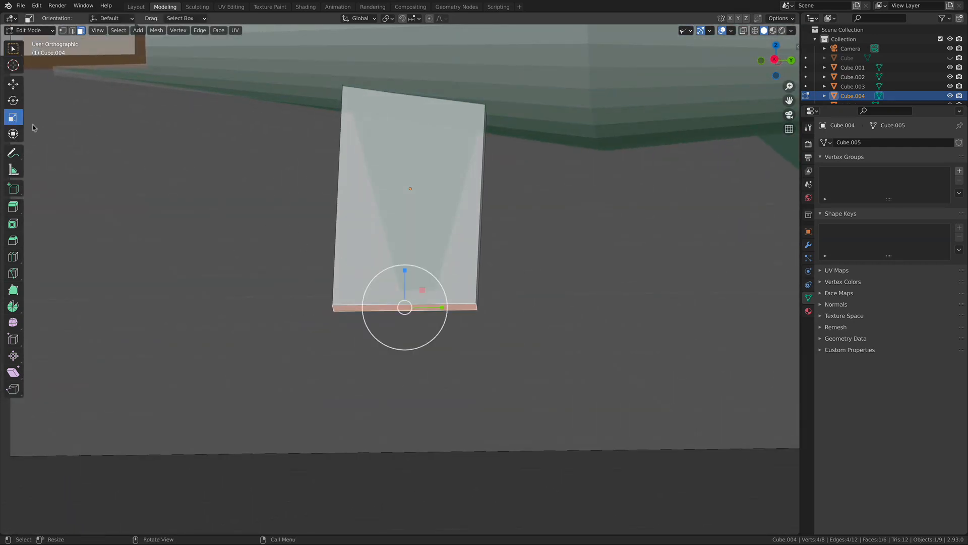
pyautogui.moveTo(454, 316); pyautogui.dragTo(378, 275, button='middle')
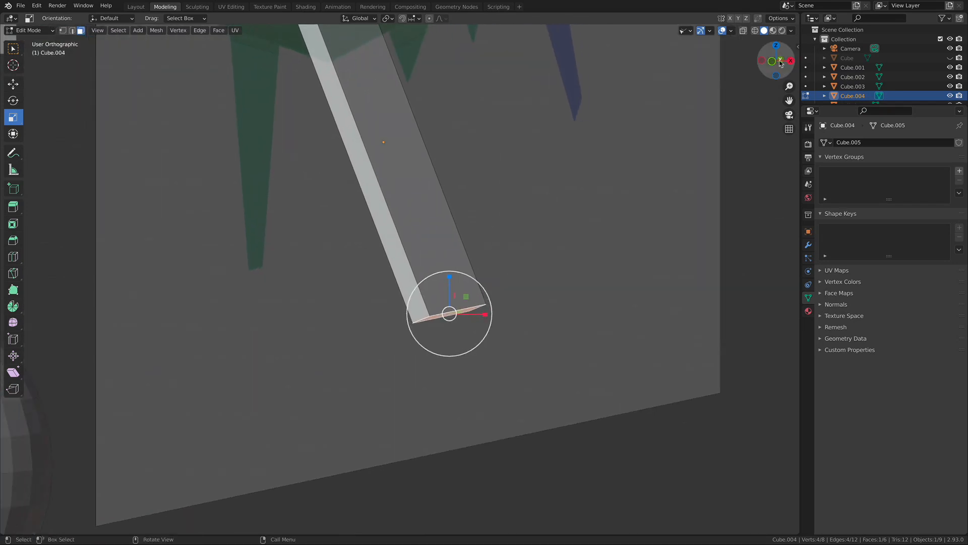
pyautogui.moveTo(521, 206); pyautogui.dragTo(355, 287, button='middle')
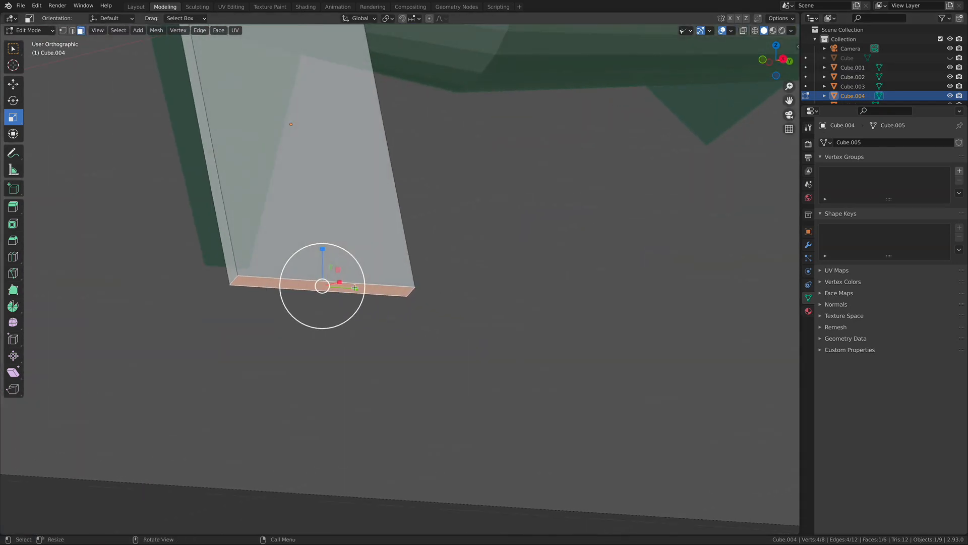
pyautogui.moveTo(354, 289)
pyautogui.mouseDown()
pyautogui.moveTo(318, 287)
pyautogui.moveTo(372, 290)
pyautogui.mouseUp()
pyautogui.moveTo(403, 277); pyautogui.dragTo(368, 281, button='middle')
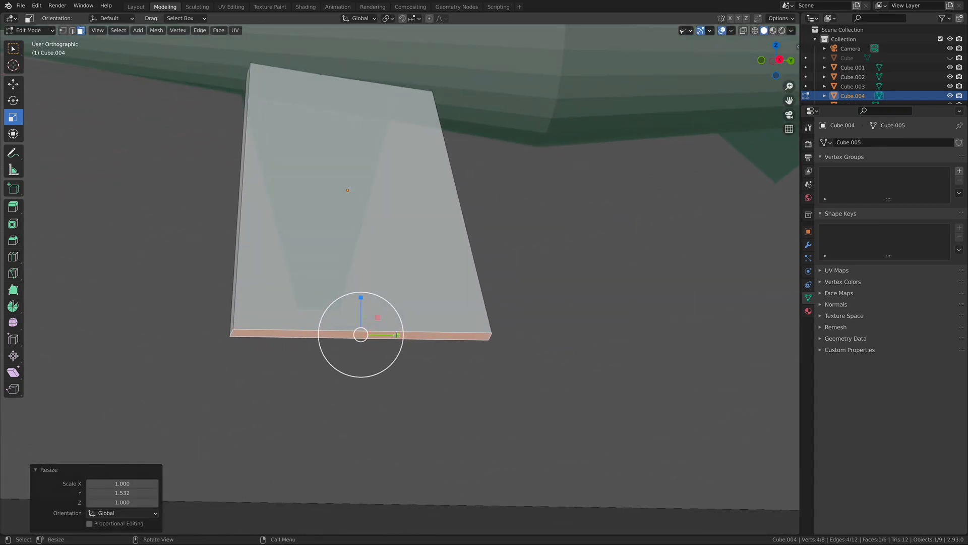
pyautogui.moveTo(397, 335); pyautogui.dragTo(378, 335)
pyautogui.moveTo(378, 335); pyautogui.dragTo(316, 263, button='middle')
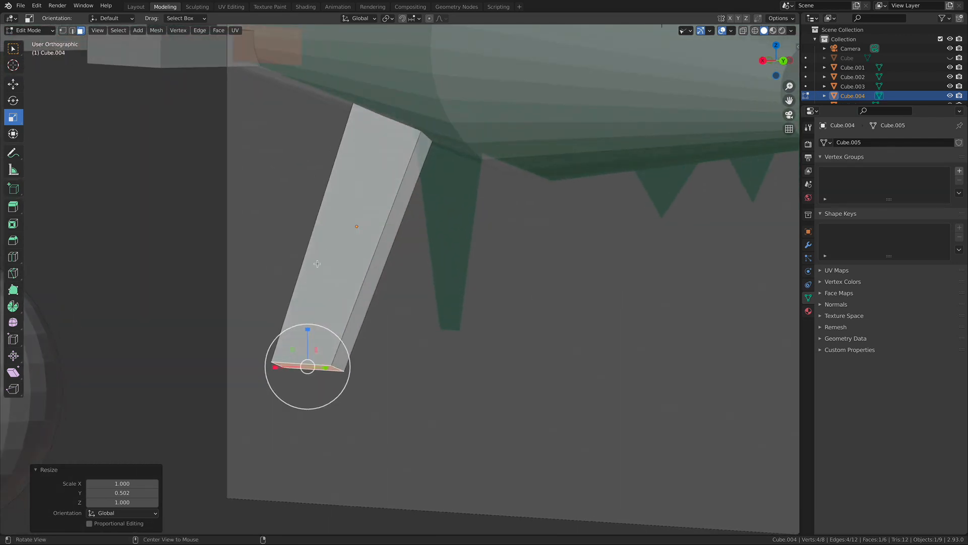
# - Switch the transform orientation to Local and narrow the fin's tip face along Y by 0.759 and 0.355 to follow the reference
pyautogui.click(359, 20)
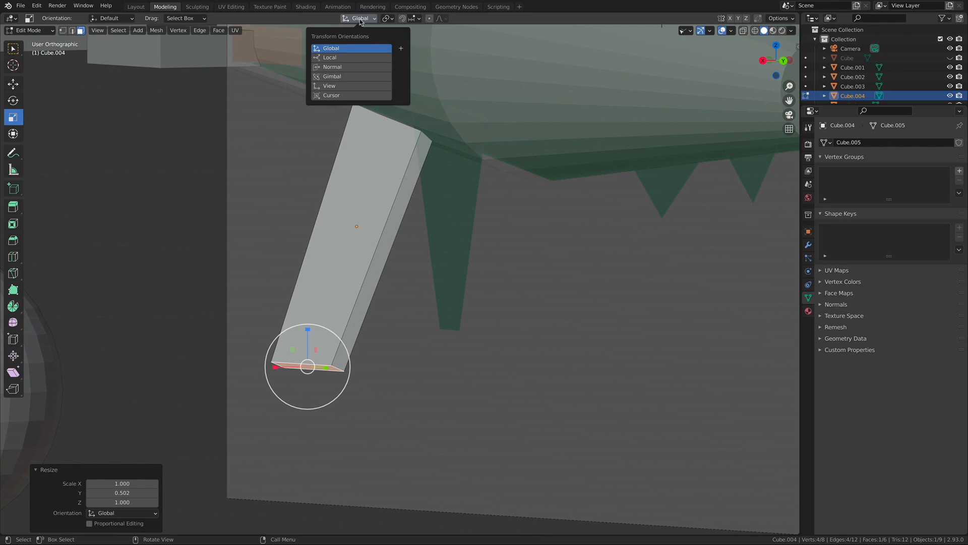
pyautogui.click(353, 58)
pyautogui.keyDown('shift'); pyautogui.moveTo(413, 330); pyautogui.dragTo(443, 125, button='middle'); pyautogui.keyUp('shift')
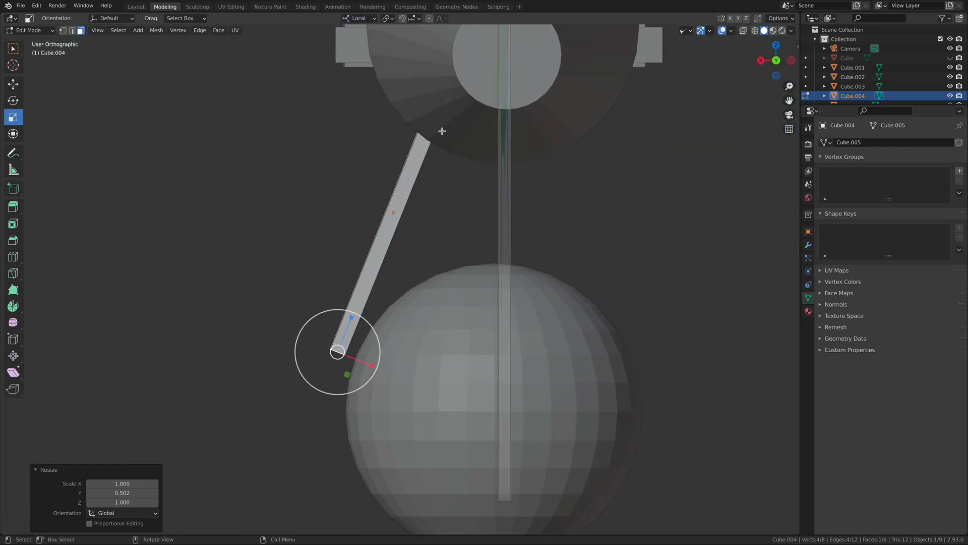
pyautogui.keyDown('alt'); pyautogui.moveTo(391, 257); pyautogui.dragTo(481, 223); pyautogui.keyUp('alt')
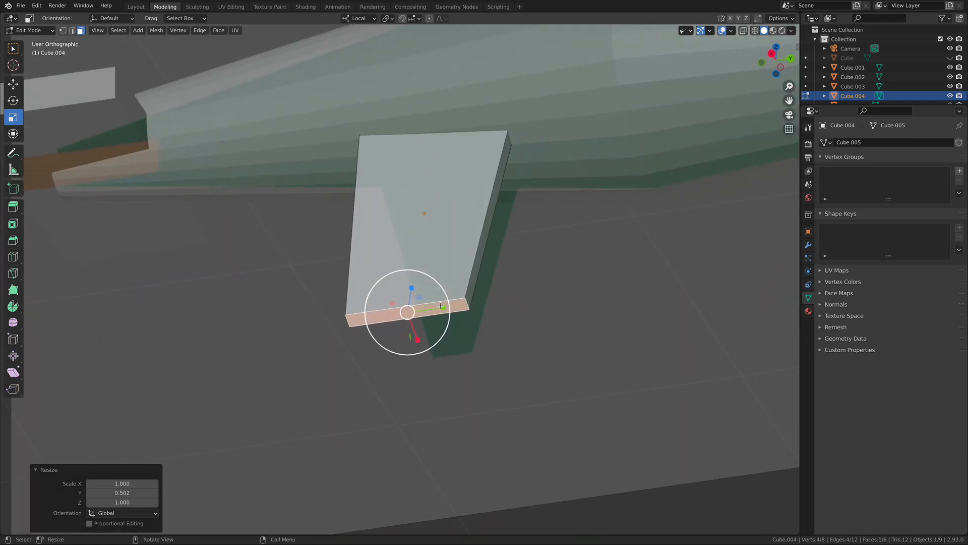
pyautogui.moveTo(442, 308); pyautogui.dragTo(430, 311)
pyautogui.keyDown('alt'); pyautogui.moveTo(388, 250); pyautogui.dragTo(405, 264); pyautogui.keyUp('alt')
pyautogui.press('KP_3')
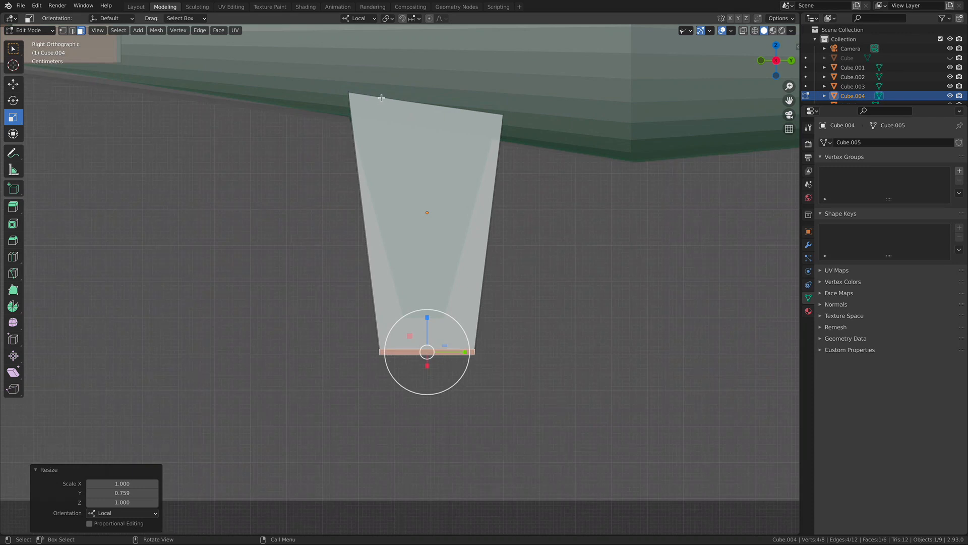
pyautogui.moveTo(457, 355); pyautogui.dragTo(441, 352)
pyautogui.keyDown('alt'); pyautogui.moveTo(501, 290); pyautogui.dragTo(423, 276); pyautogui.keyUp('alt')
# - Move the fin's tip face about 0.082 m up along local Z and nudge it along Y to match the reference tip
pyautogui.click(14, 88)
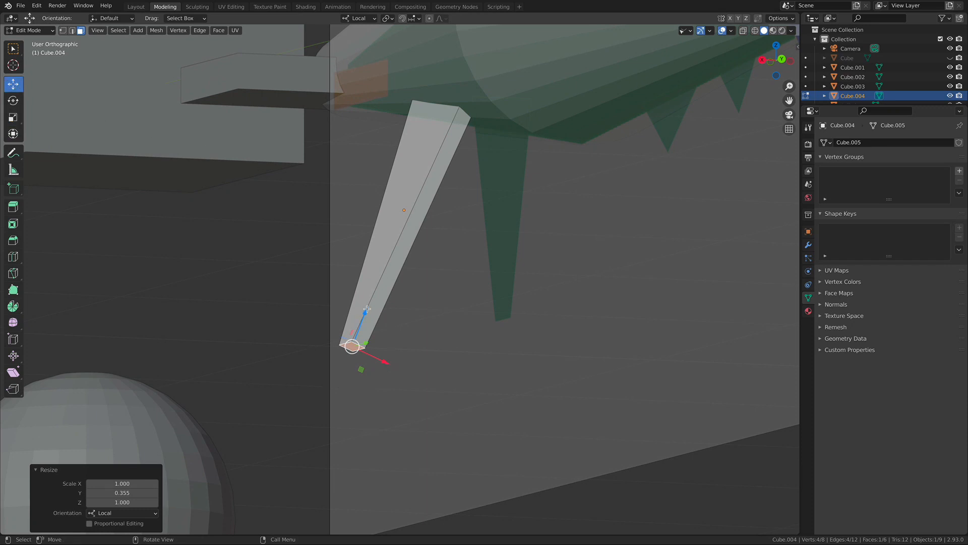
pyautogui.moveTo(366, 311); pyautogui.dragTo(425, 294)
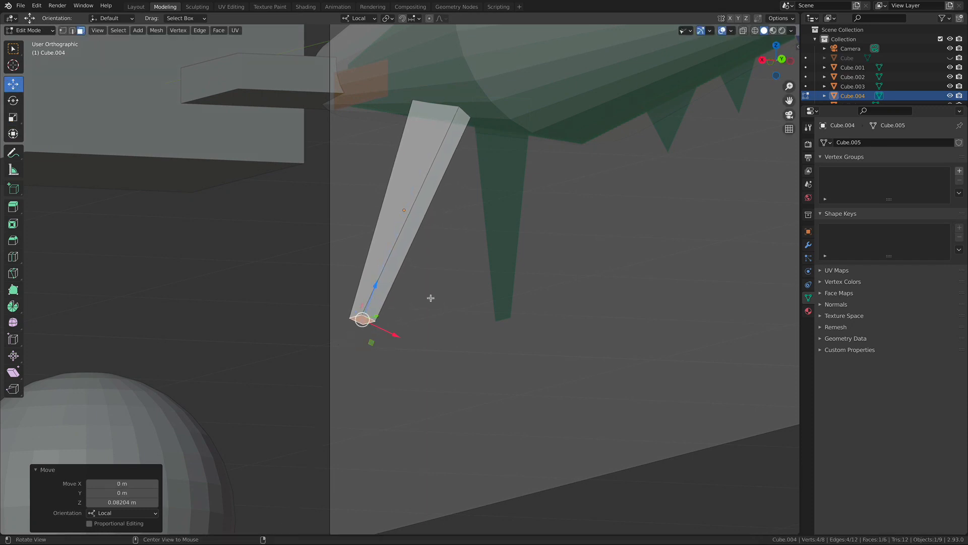
pyautogui.press('KP_3')
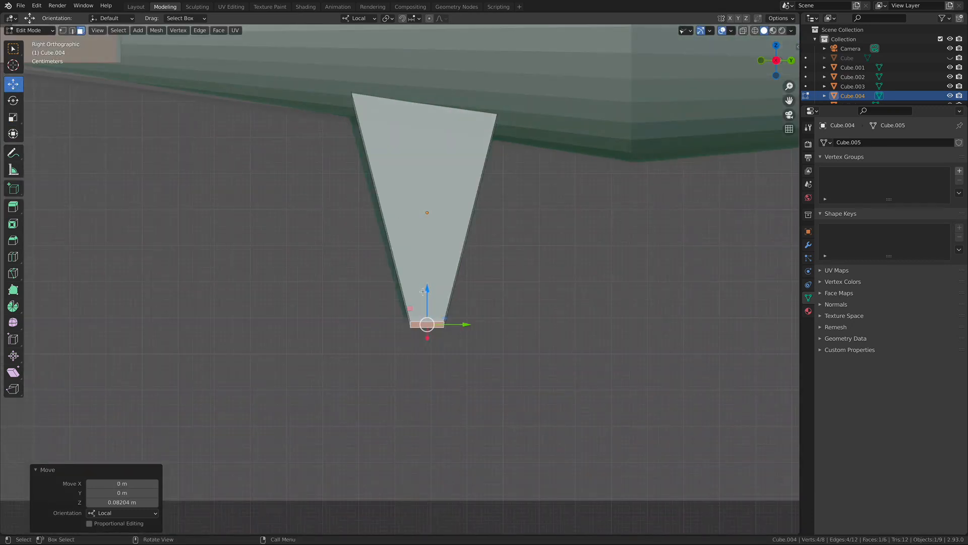
pyautogui.moveTo(426, 286); pyautogui.dragTo(428, 280)
pyautogui.moveTo(465, 318); pyautogui.dragTo(462, 317)
pyautogui.click(498, 265)
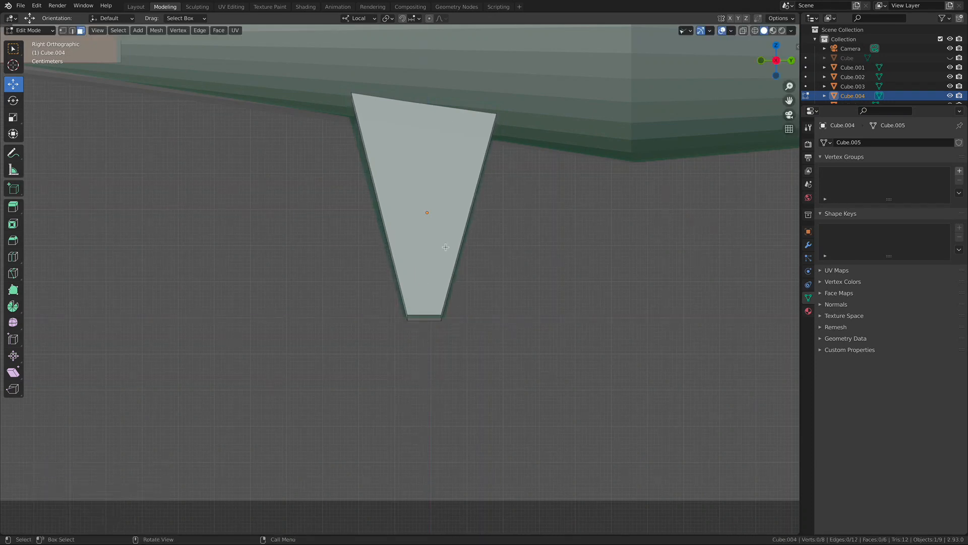
# - Return to Object Mode with Global orientation, tilt the pectoral fin further outward and raise it against the body's underside
pyautogui.click(30, 31)
pyautogui.click(30, 43)
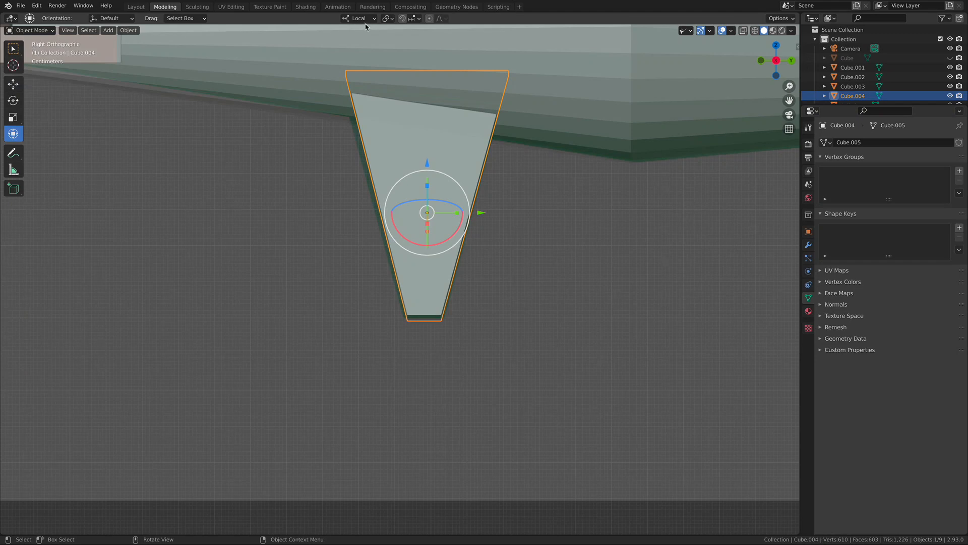
pyautogui.click(362, 18)
pyautogui.click(344, 50)
pyautogui.click(284, 205)
pyautogui.keyDown('alt'); pyautogui.moveTo(278, 235); pyautogui.dragTo(319, 287); pyautogui.keyUp('alt')
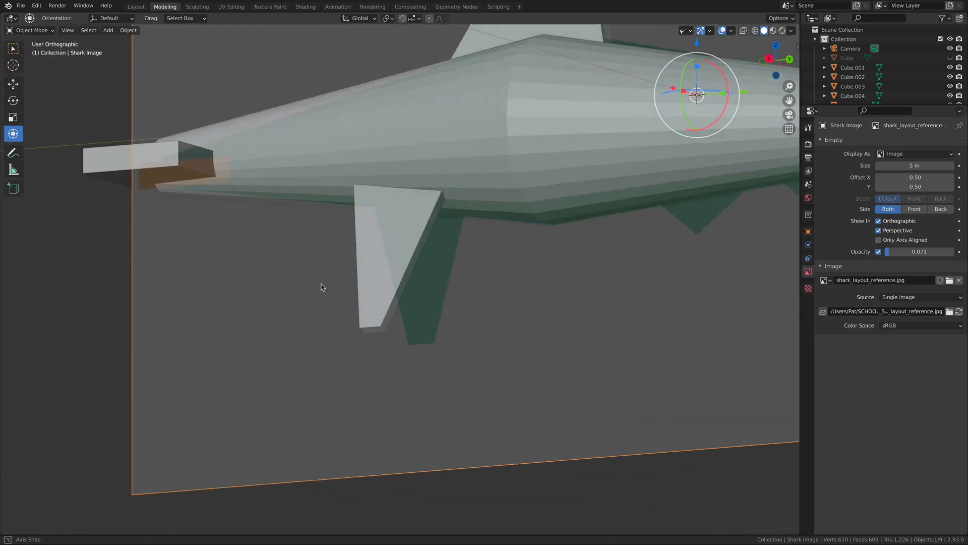
pyautogui.click(380, 257)
pyautogui.keyDown('alt'); pyautogui.moveTo(294, 239); pyautogui.dragTo(535, 239); pyautogui.keyUp('alt')
pyautogui.moveTo(447, 211); pyautogui.dragTo(451, 204)
pyautogui.moveTo(505, 258); pyautogui.dragTo(415, 213)
pyautogui.click(551, 251)
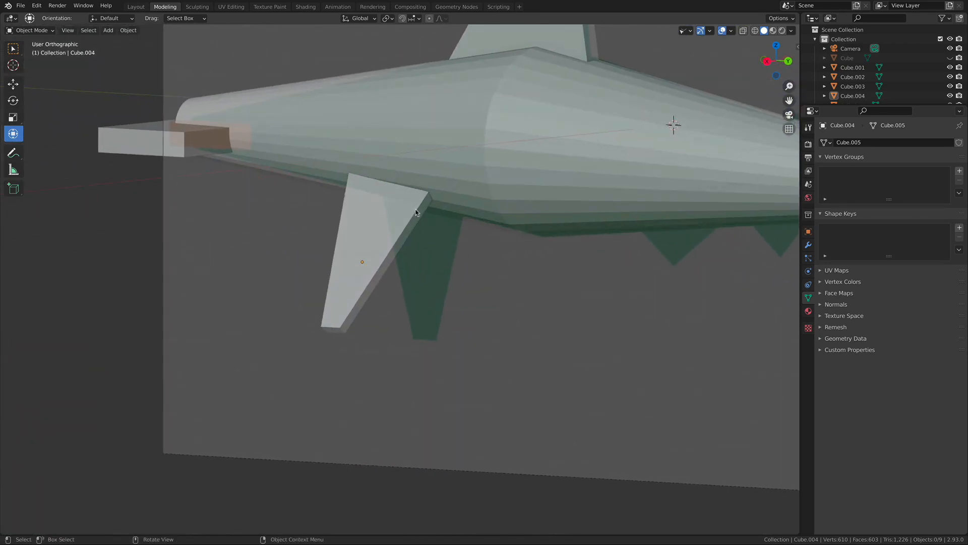
# - Edit the pectoral fin mesh in Local orientation and move its tip face down to lengthen the fin to the reference outline
pyautogui.press('KP_3')
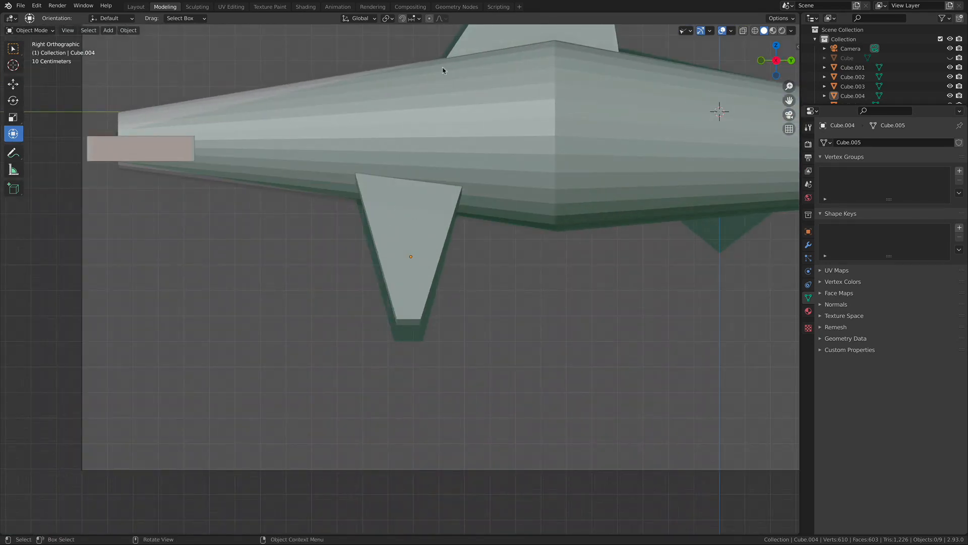
pyautogui.click(361, 19)
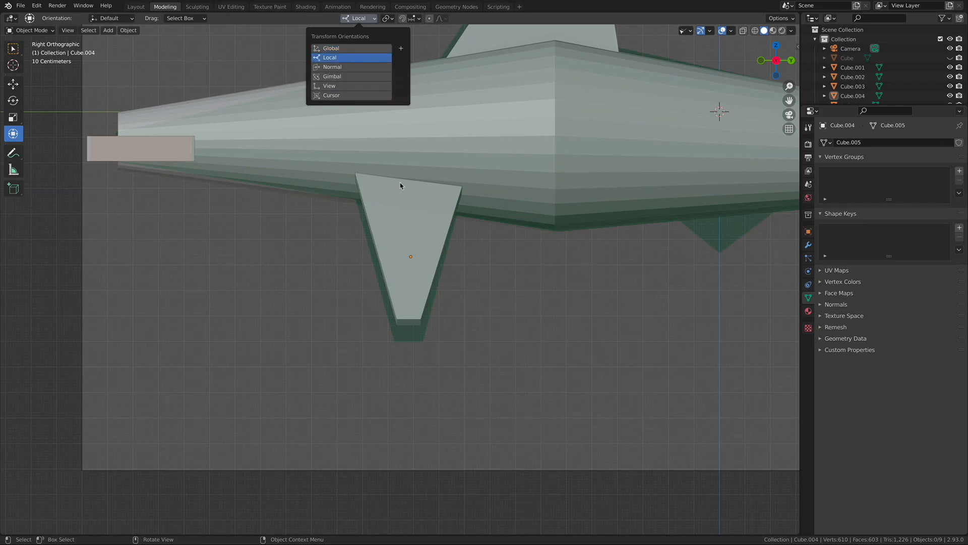
pyautogui.click(30, 30)
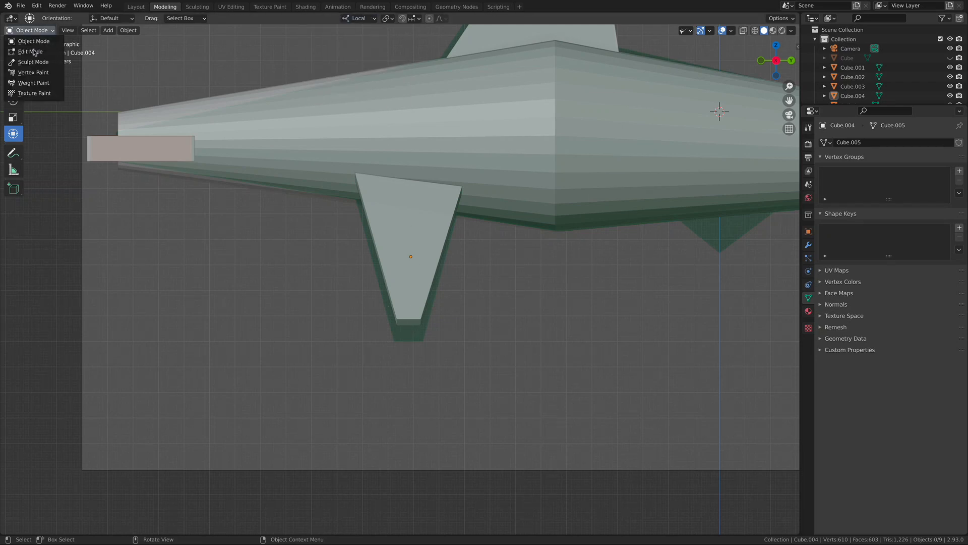
pyautogui.click(30, 51)
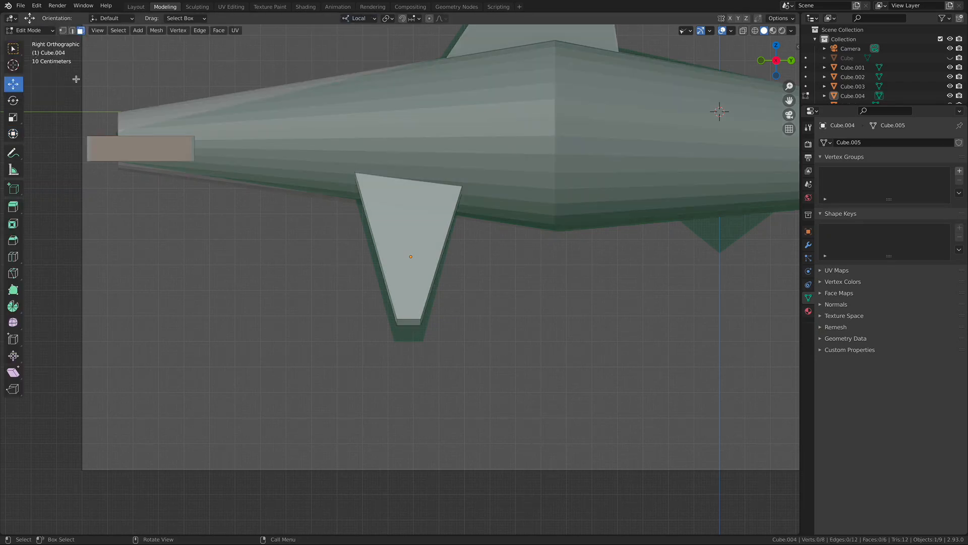
pyautogui.moveTo(407, 293); pyautogui.dragTo(406, 311)
pyautogui.click(491, 302)
pyautogui.keyDown('alt'); pyautogui.keyDown('shift'); pyautogui.moveTo(317, 268); pyautogui.dragTo(308, 282); pyautogui.keyUp('shift'); pyautogui.keyUp('alt')
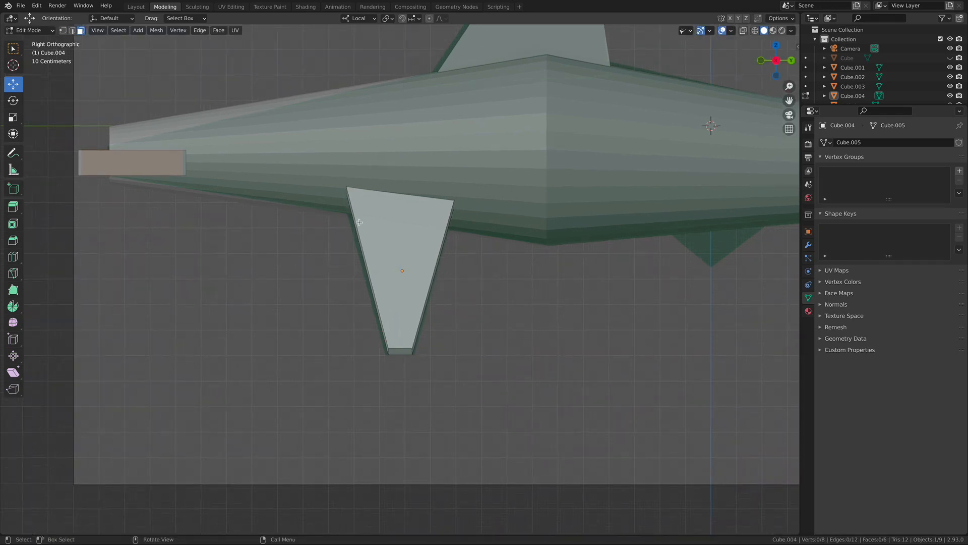
# - Examine the blocked-out shark from several angles, comparing the snout, body and fins with the reference image
pyautogui.keyDown('alt'); pyautogui.moveTo(244, 241); pyautogui.dragTo(318, 243); pyautogui.keyUp('alt')
pyautogui.keyDown('ctrl'); pyautogui.keyDown('alt'); pyautogui.moveTo(515, 191); pyautogui.dragTo(520, 225); pyautogui.keyUp('alt'); pyautogui.keyUp('ctrl')
pyautogui.keyDown('alt'); pyautogui.keyDown('shift'); pyautogui.moveTo(520, 225); pyautogui.dragTo(402, 283); pyautogui.keyUp('shift'); pyautogui.keyUp('alt')
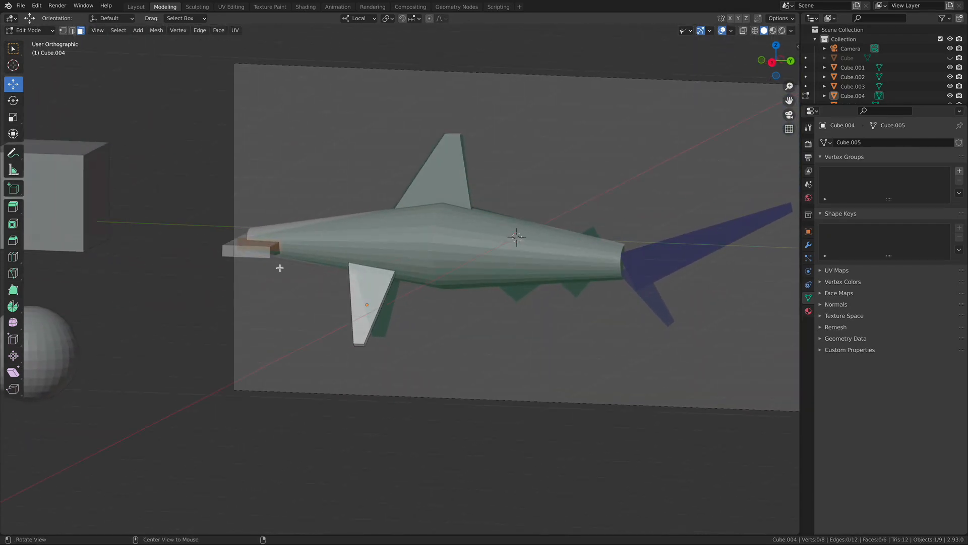
pyautogui.keyDown('alt'); pyautogui.moveTo(277, 264); pyautogui.dragTo(249, 230); pyautogui.keyUp('alt')
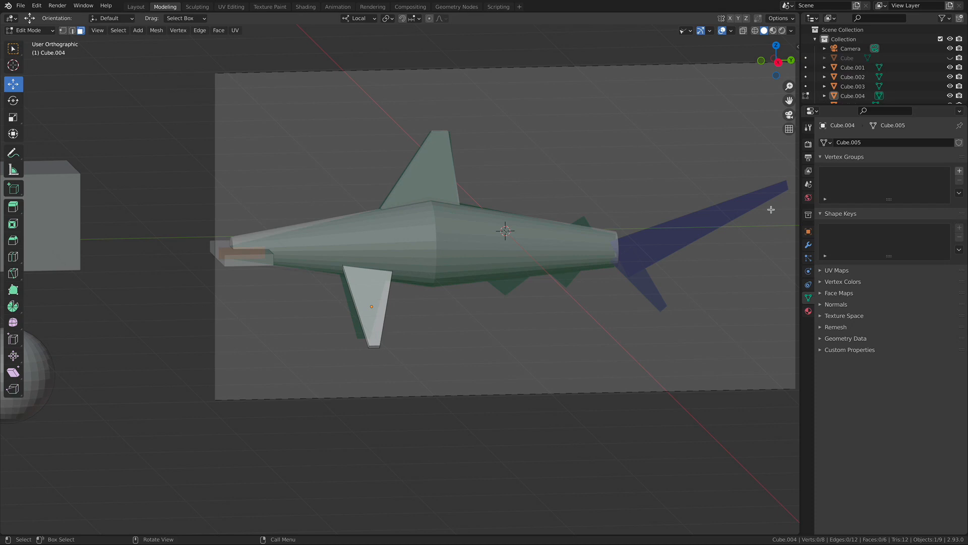
pyautogui.keyDown('alt'); pyautogui.moveTo(325, 175); pyautogui.dragTo(365, 160); pyautogui.keyUp('alt')
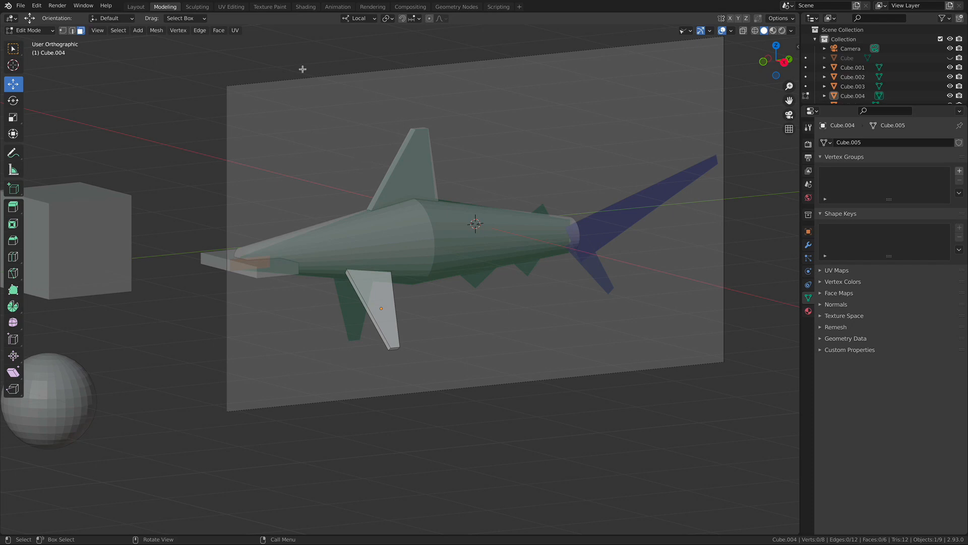
pyautogui.keyDown('alt'); pyautogui.keyDown('shift'); pyautogui.moveTo(369, 159); pyautogui.dragTo(372, 204); pyautogui.keyUp('shift'); pyautogui.keyUp('alt')
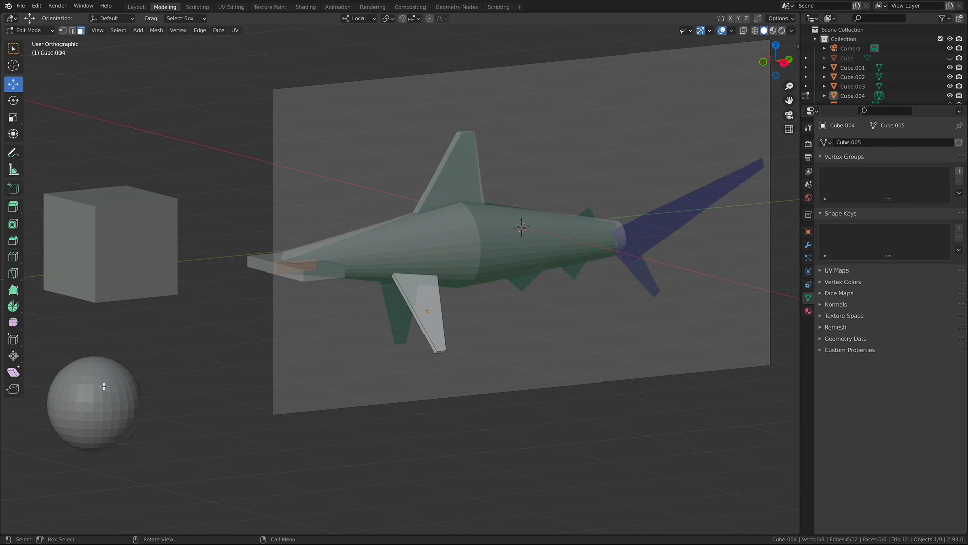
pyautogui.keyDown('alt'); pyautogui.moveTo(217, 323); pyautogui.dragTo(223, 262); pyautogui.keyUp('alt')
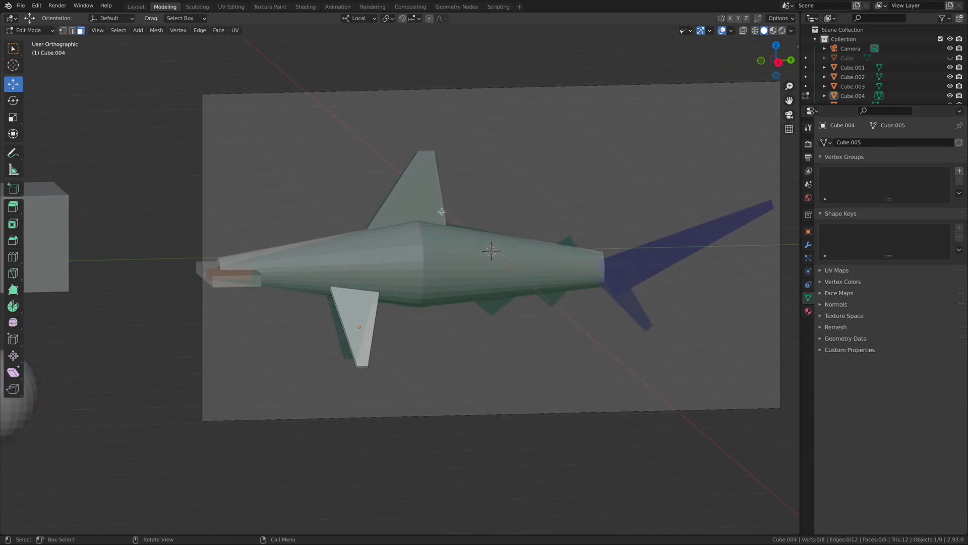
pyautogui.keyDown('alt'); pyautogui.moveTo(605, 235); pyautogui.dragTo(565, 239); pyautogui.keyUp('alt')
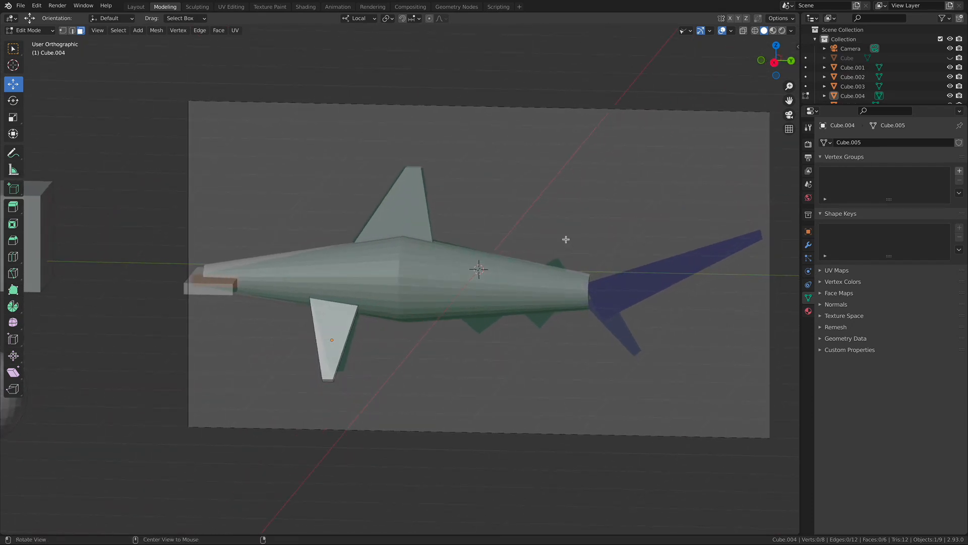
pyautogui.keyDown('alt'); pyautogui.moveTo(263, 234); pyautogui.dragTo(294, 232); pyautogui.keyUp('alt')
pyautogui.scroll(2, 303, 247)
pyautogui.keyDown('alt'); pyautogui.moveTo(406, 225); pyautogui.dragTo(393, 235); pyautogui.keyUp('alt')
pyautogui.keyDown('alt'); pyautogui.moveTo(268, 145); pyautogui.dragTo(492, 280); pyautogui.keyUp('alt')
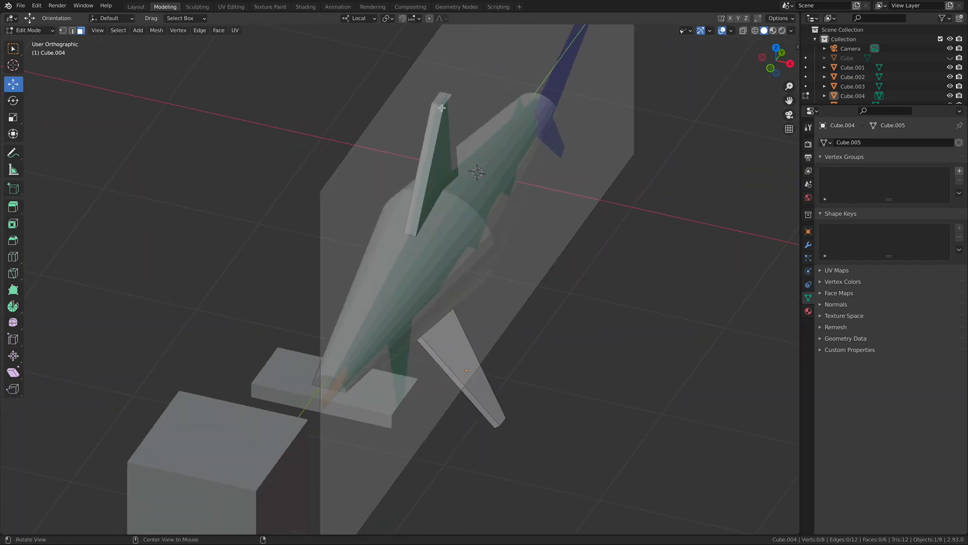
pyautogui.keyDown('alt'); pyautogui.moveTo(504, 208); pyautogui.dragTo(419, 196); pyautogui.keyUp('alt')
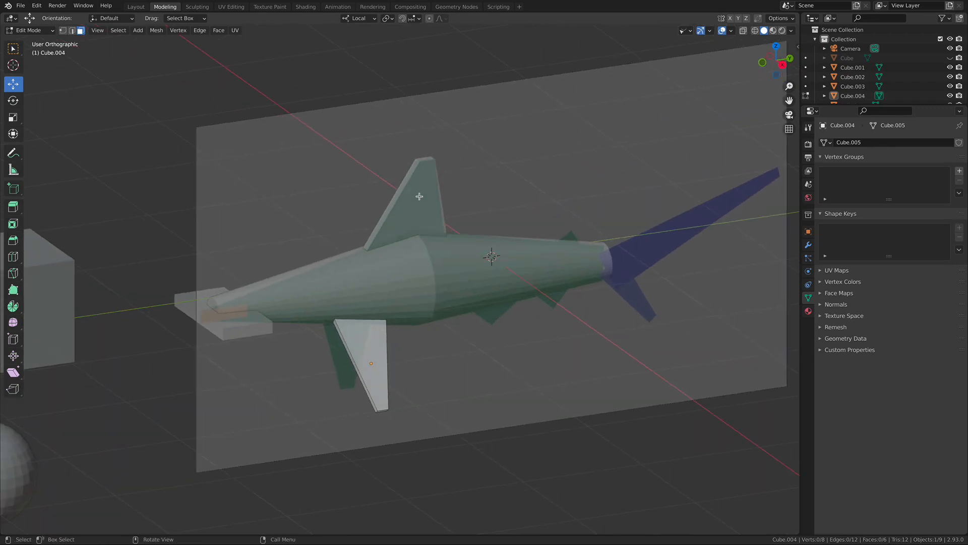